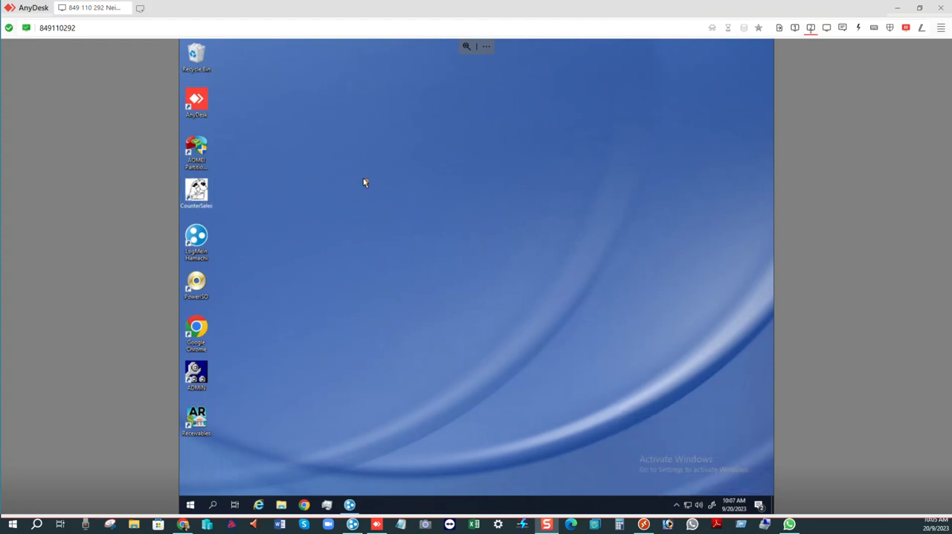
# - Launch CounterSales from the remote desktop's shortcut
pyautogui.click(197, 203)
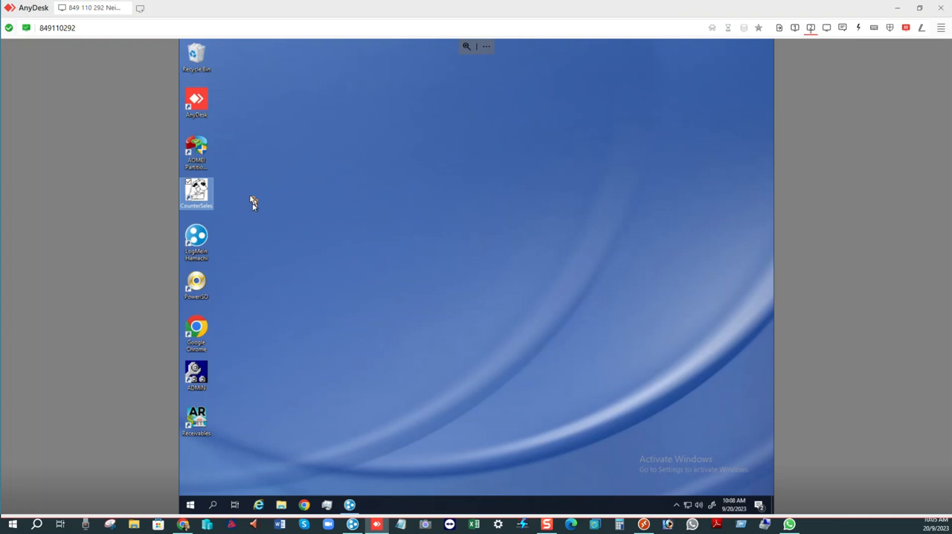
pyautogui.doubleClick(209, 201)
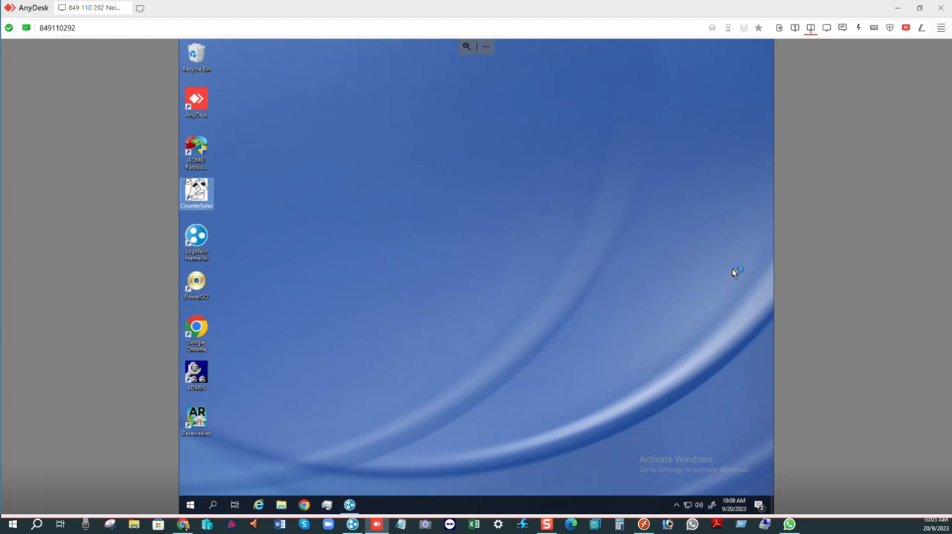
pyautogui.click(505, 282)
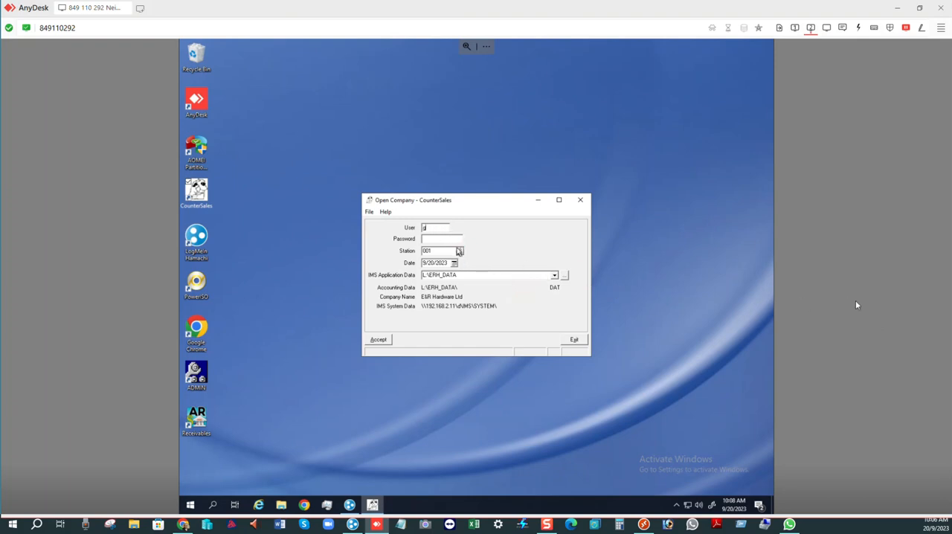
# - Sign in to the E&R Hardware Ltd company in CounterSales with the user ID and the account password
pyautogui.press('BackSpace')
pyautogui.write('Gi')
pyautogui.write('s')
pyautogui.write('***')
pyautogui.click(377, 340)
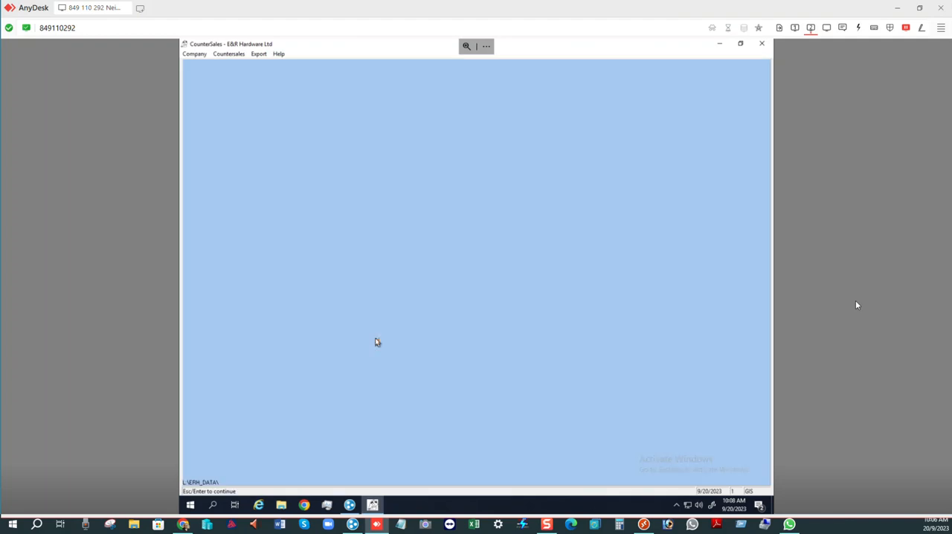
# - Start a new transaction of type Sale from CounterSales' transaction entry
pyautogui.click(233, 55)
pyautogui.moveTo(266, 77)
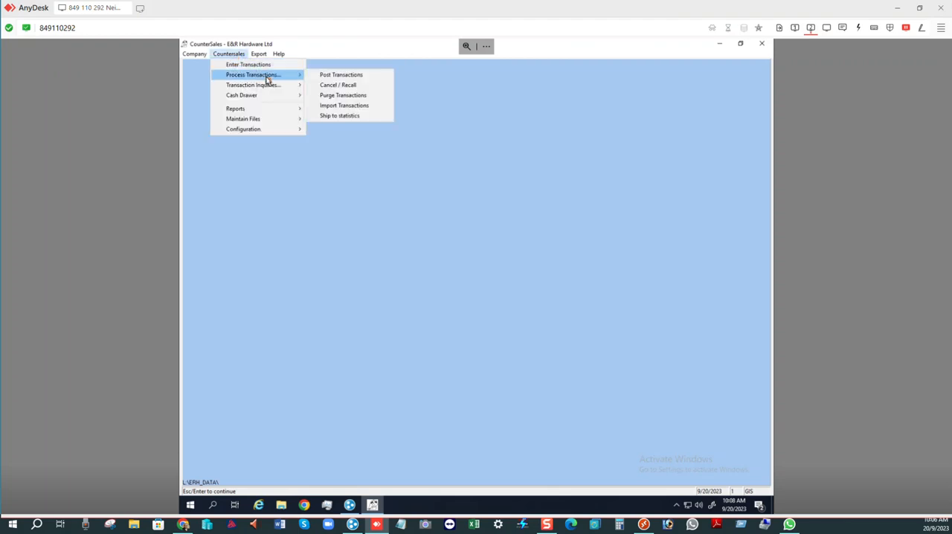
pyautogui.click(250, 66)
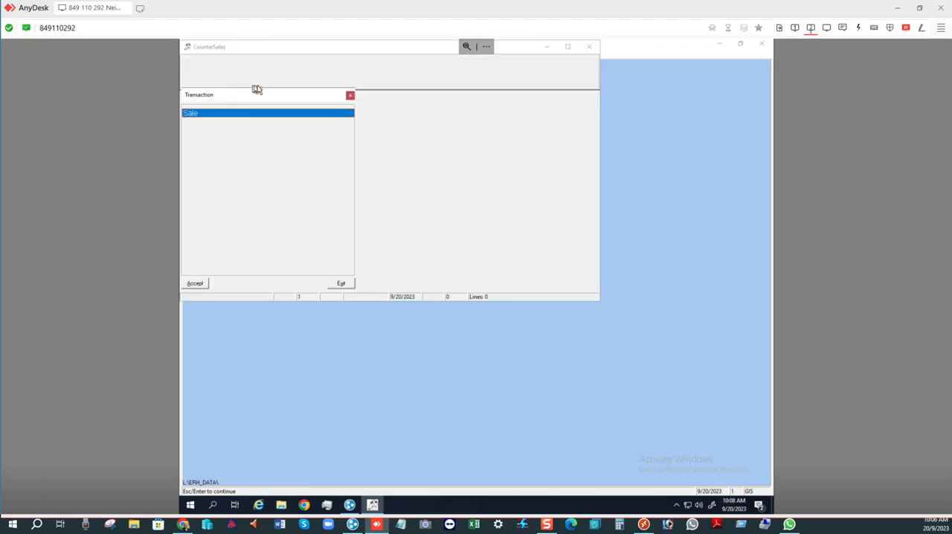
pyautogui.doubleClick(252, 113)
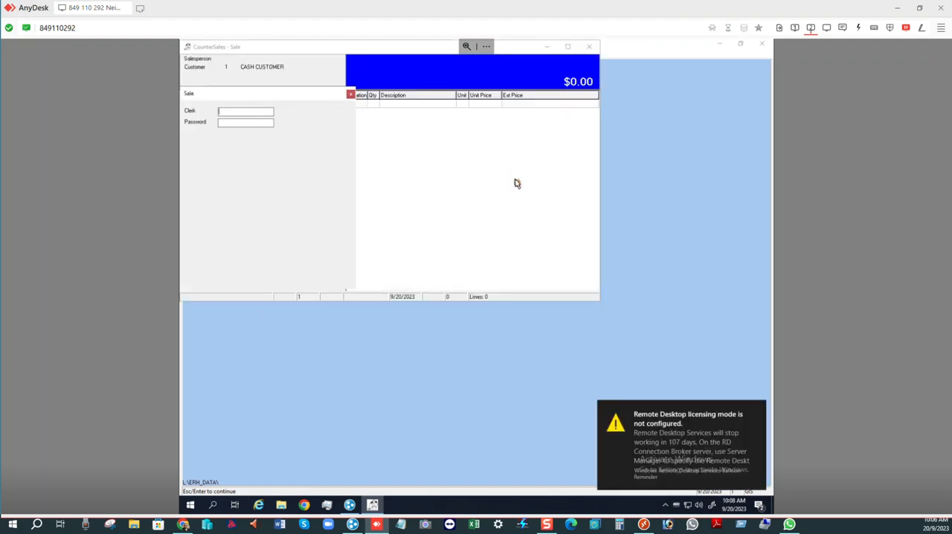
# - Authorise the sale as clerk GIS with the clerk's password
pyautogui.write('GIS')
pyautogui.press('Return')
pyautogui.write('***')
pyautogui.press('Return')
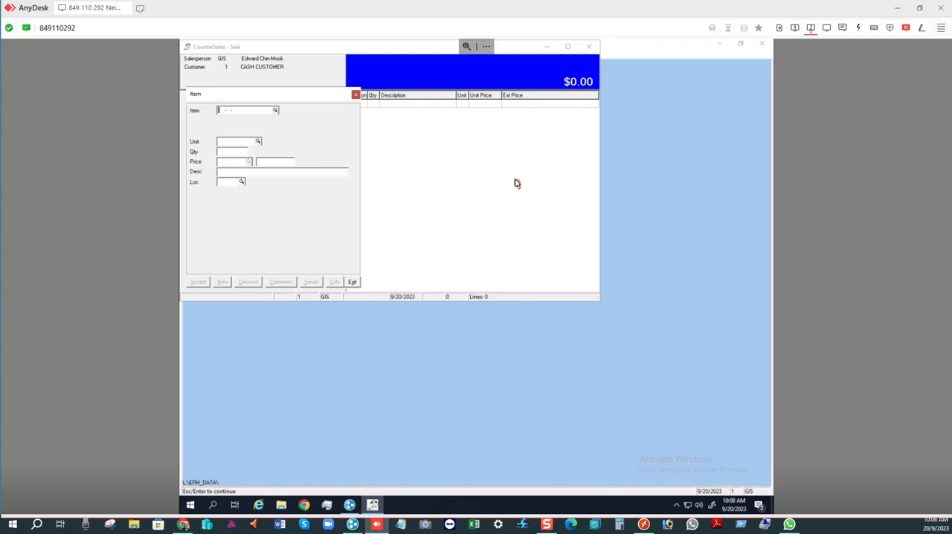
# - Look through the master item list, highlight item ABITS-102, and close the list without choosing an item
pyautogui.click(275, 110)
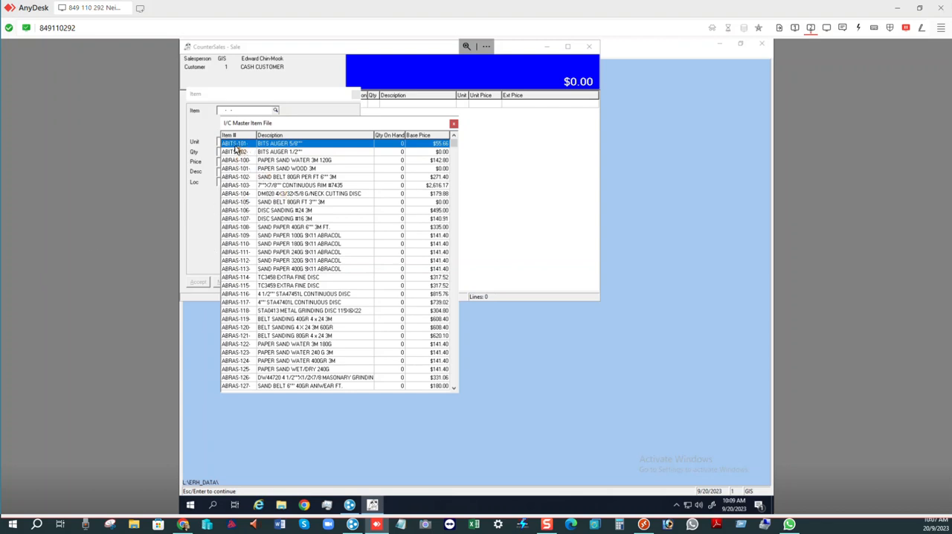
pyautogui.click(276, 153)
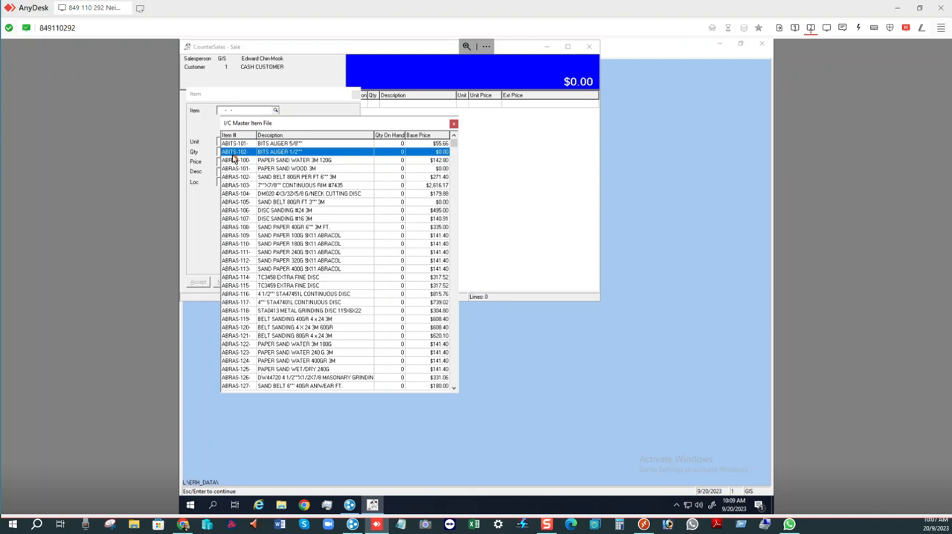
pyautogui.click(235, 156)
pyautogui.click(454, 123)
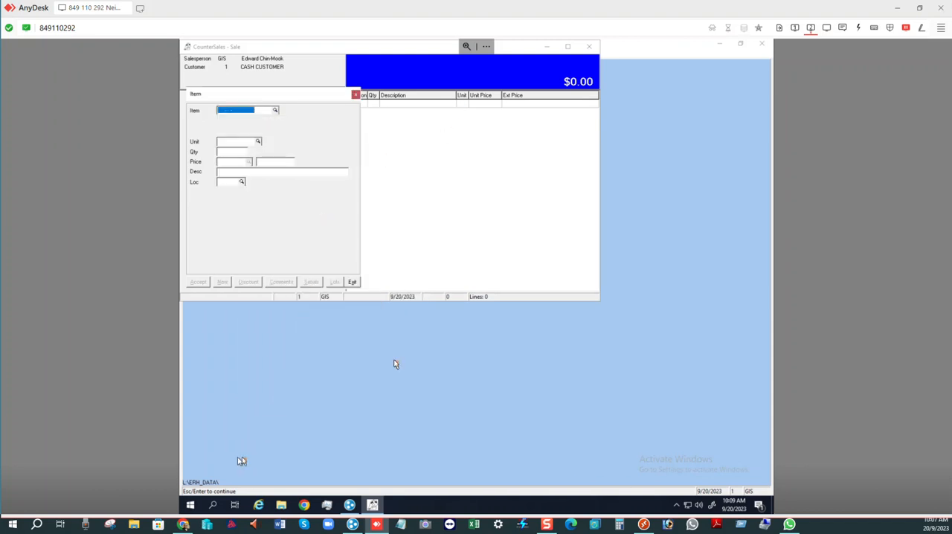
# - Exit the item entry and close the sales transaction window
pyautogui.click(351, 282)
pyautogui.click(349, 97)
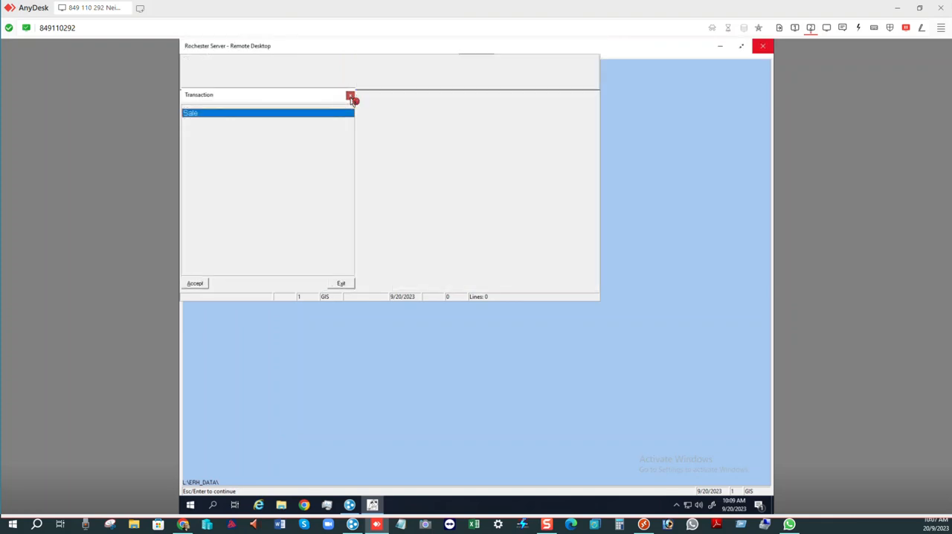
pyautogui.click(342, 284)
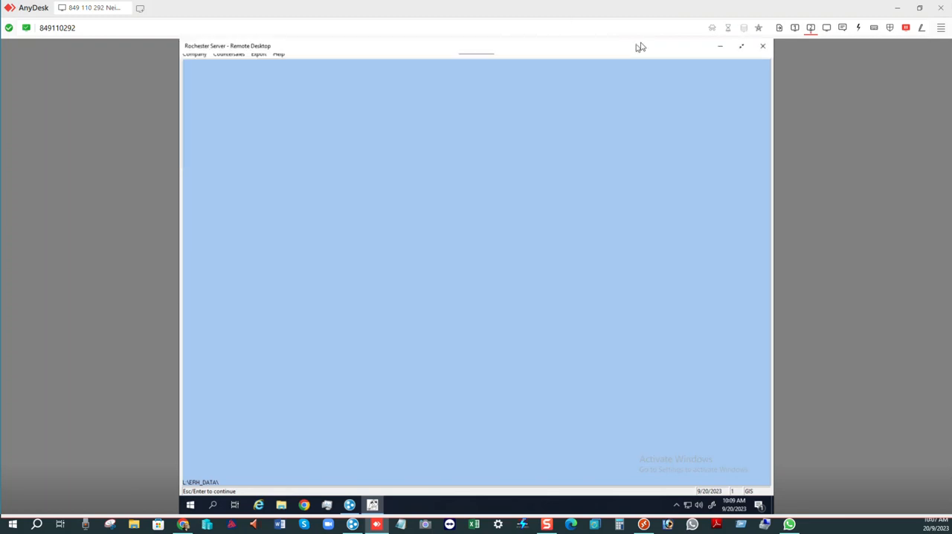
pyautogui.click(719, 46)
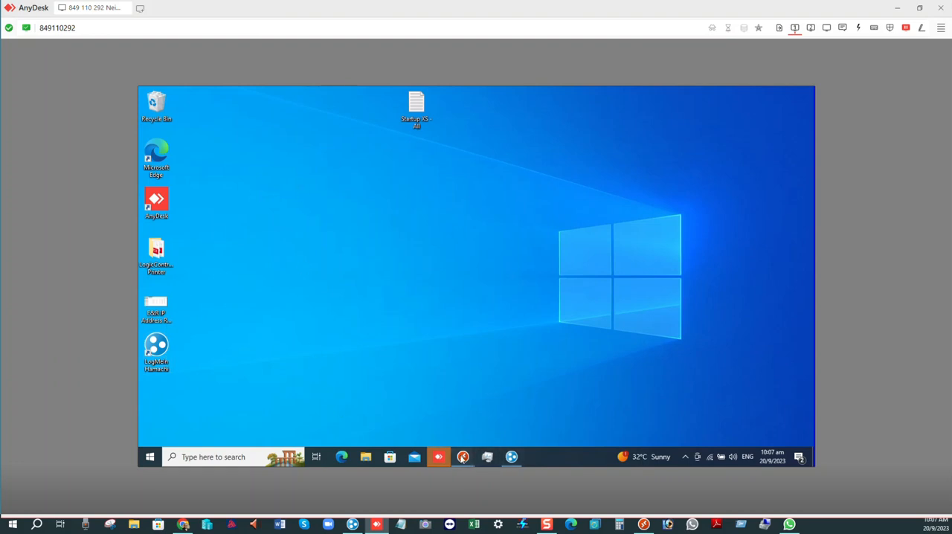
pyautogui.moveTo(464, 454)
pyautogui.click(489, 410)
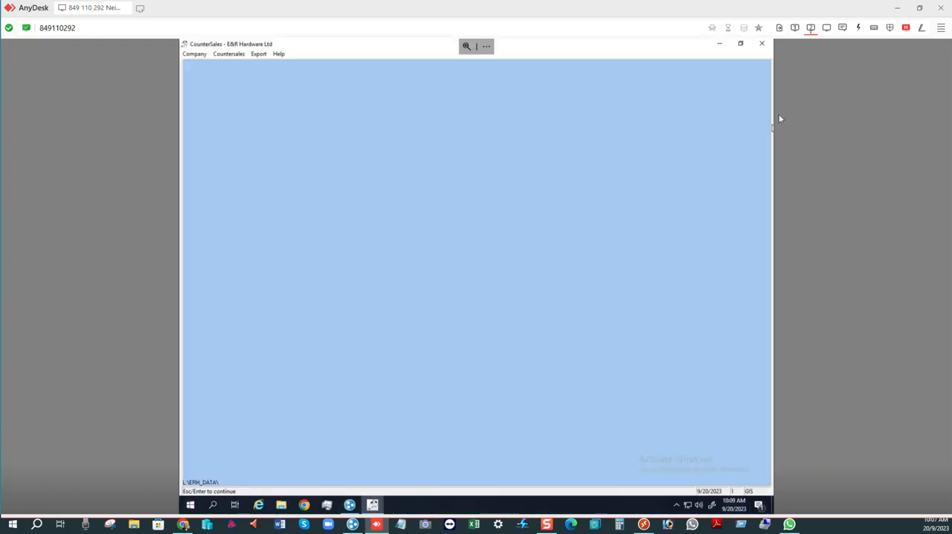
# - Minimise CounterSales and start creating a new shortcut on the remote desktop
pyautogui.click(721, 48)
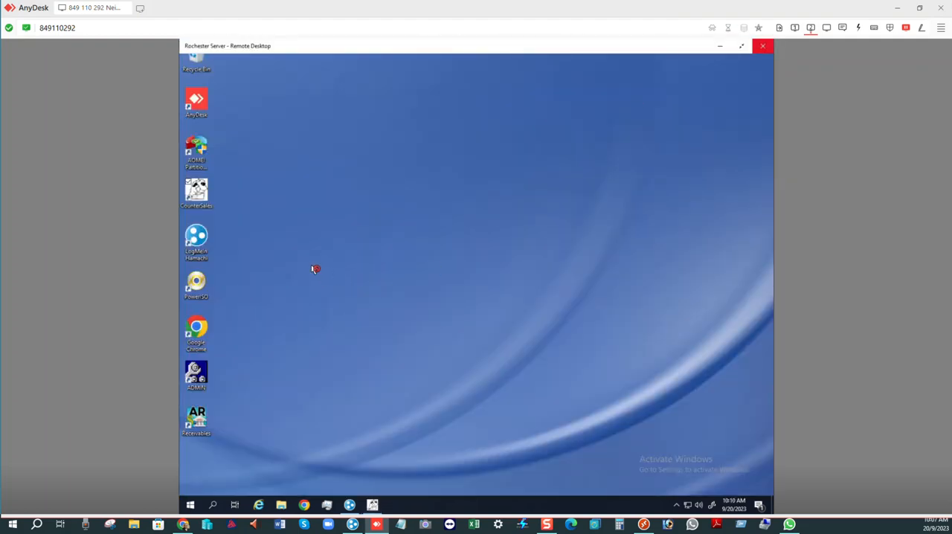
pyautogui.rightClick(279, 316)
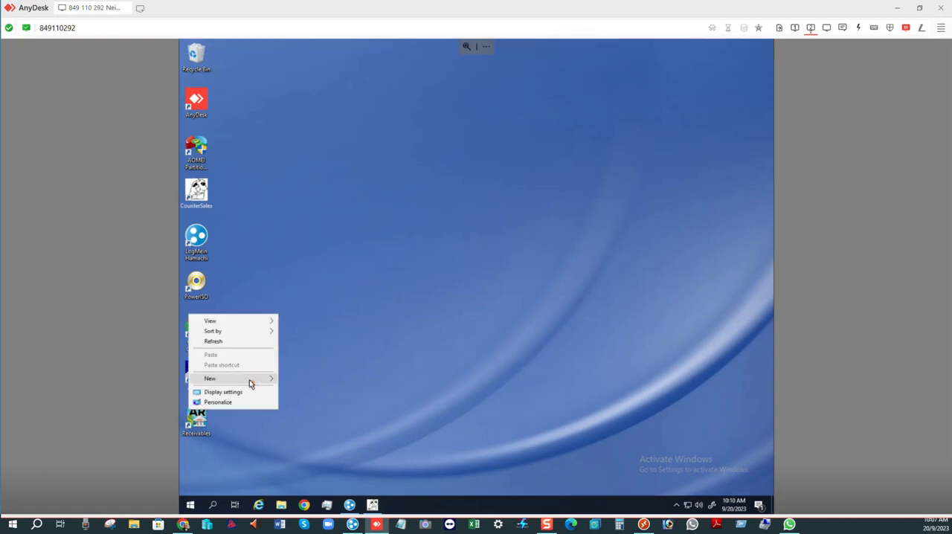
pyautogui.moveTo(249, 381)
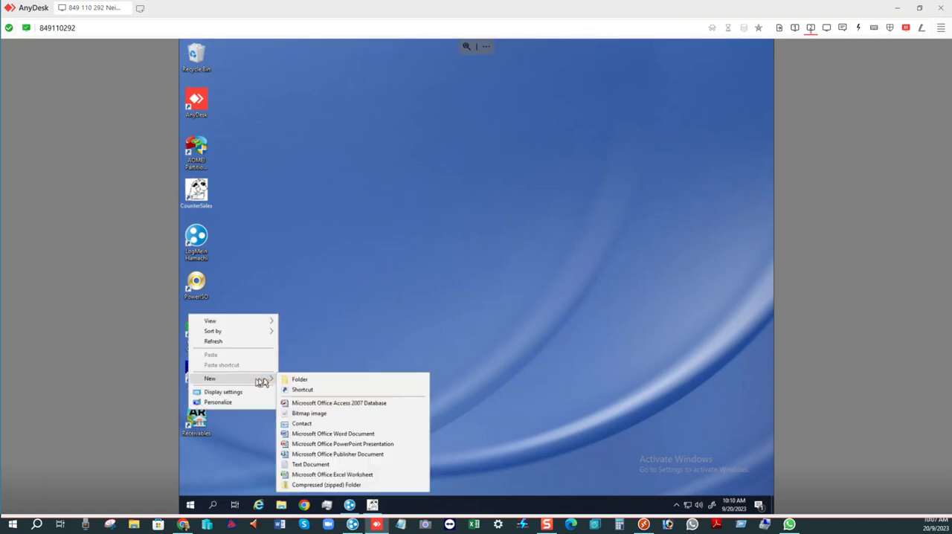
pyautogui.click(317, 390)
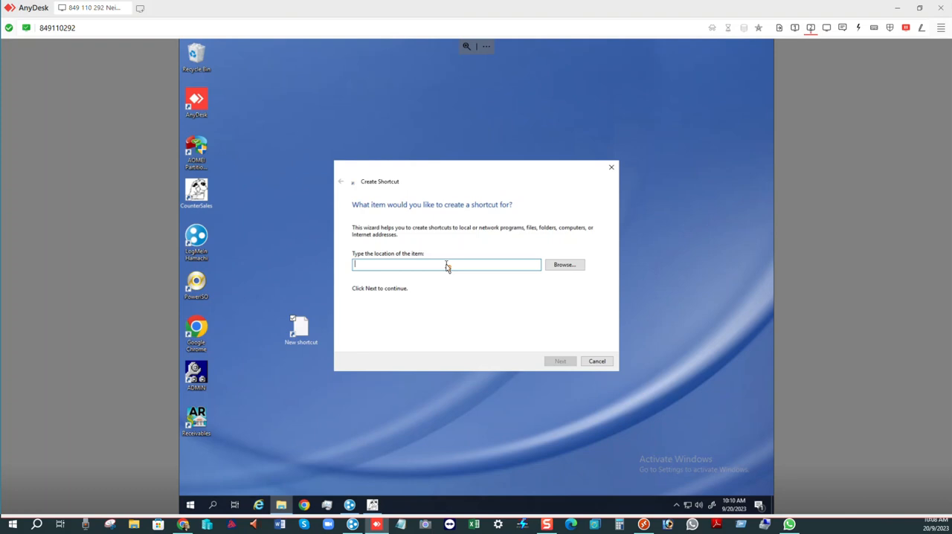
# - Browse for the shortcut target and expand the mapped network drive L: under This PC
pyautogui.click(563, 266)
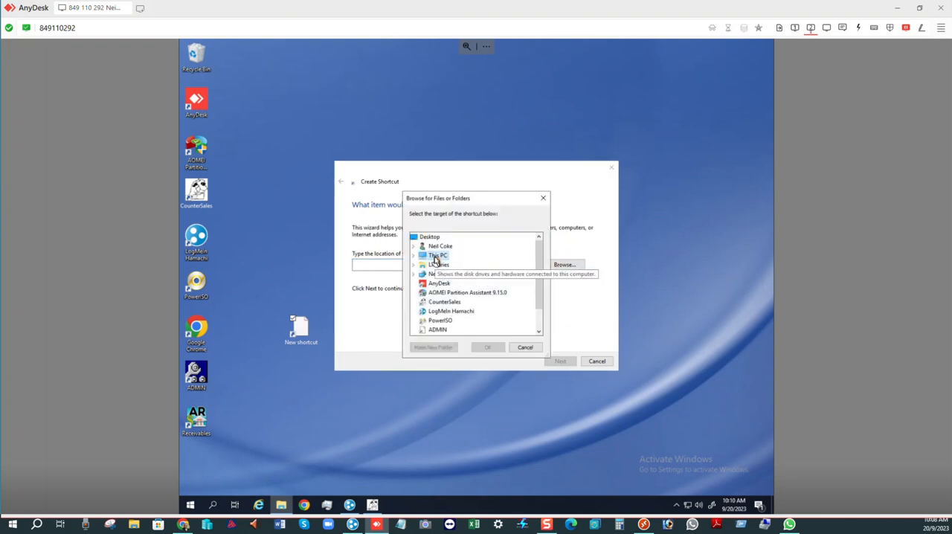
pyautogui.doubleClick(438, 256)
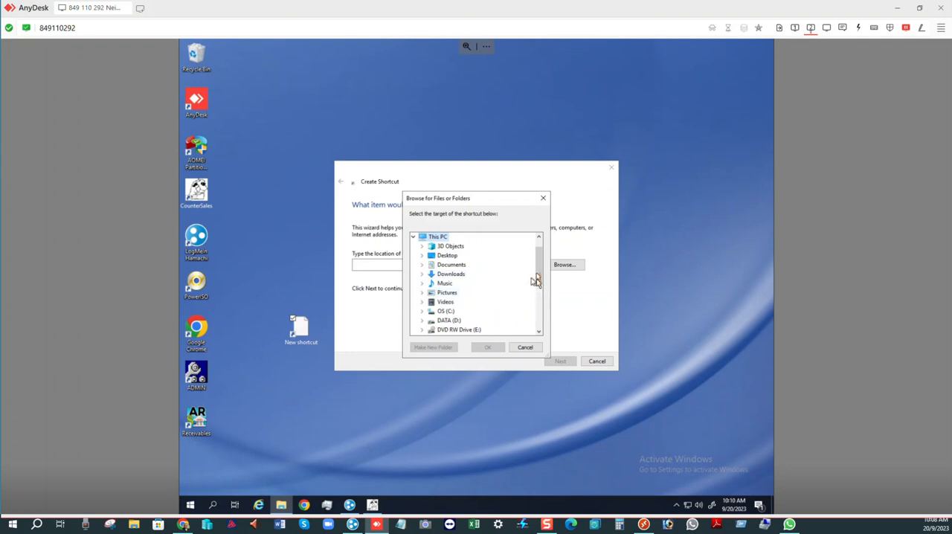
pyautogui.moveTo(538, 274); pyautogui.dragTo(538, 300)
pyautogui.doubleClick(473, 275)
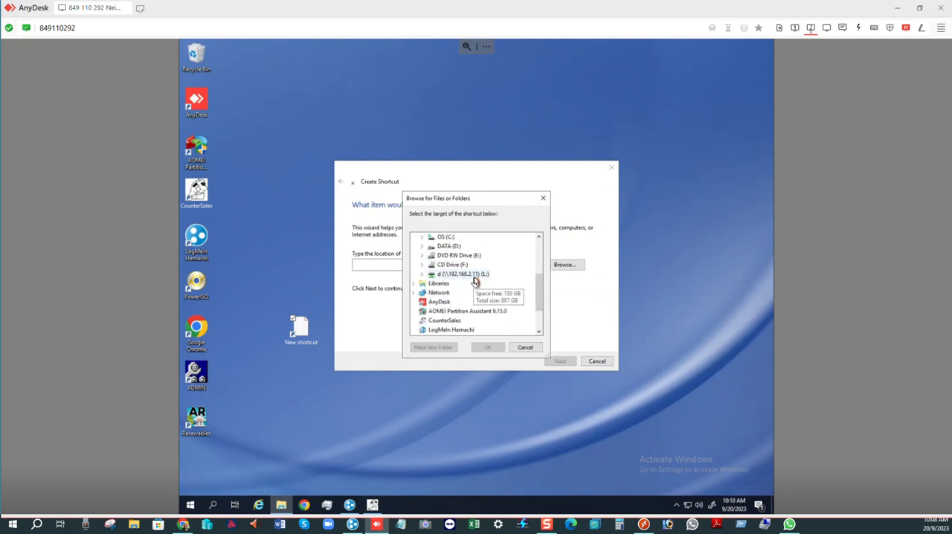
pyautogui.doubleClick(465, 302)
# - Locate and expand the softrak folder on drive L:
pyautogui.press('s')
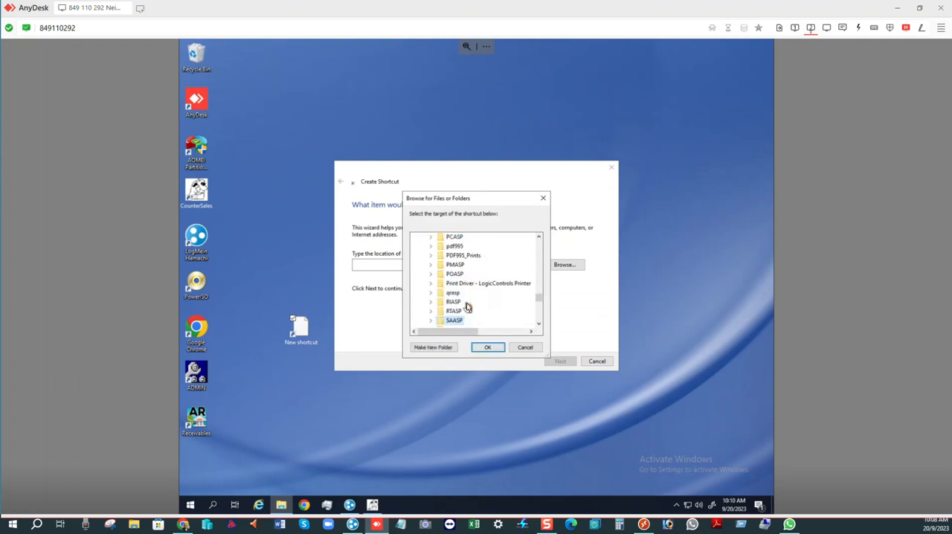
pyautogui.click(540, 322)
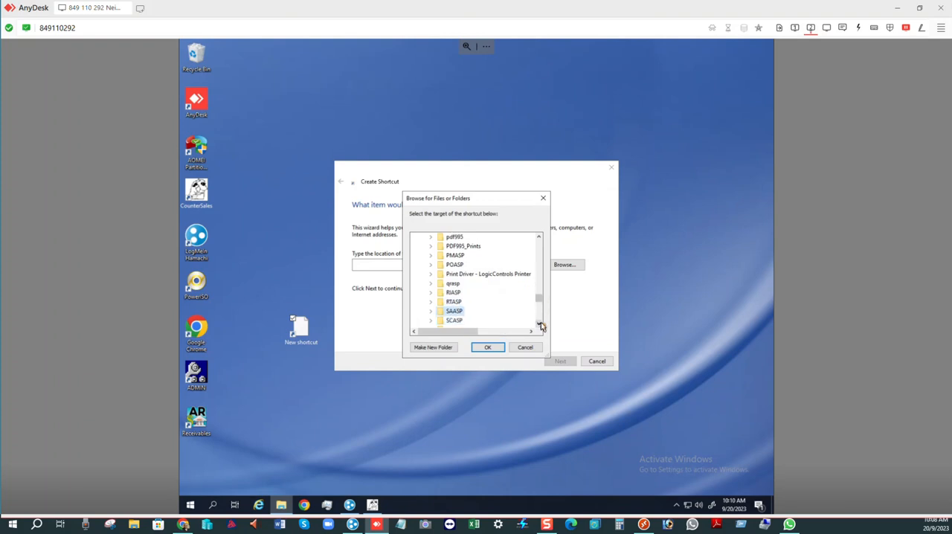
pyautogui.click(540, 322)
pyautogui.click(540, 322)
pyautogui.click(540, 322)
pyautogui.click(540, 322)
pyautogui.click(540, 322)
pyautogui.doubleClick(458, 293)
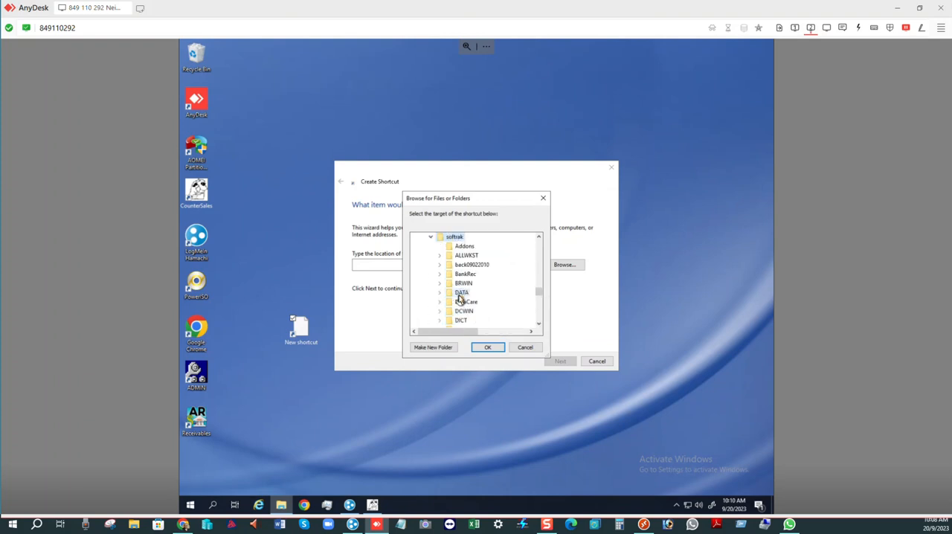
# - Find and expand the Inventory folder inside softrak
pyautogui.scroll(-3, 540, 320)
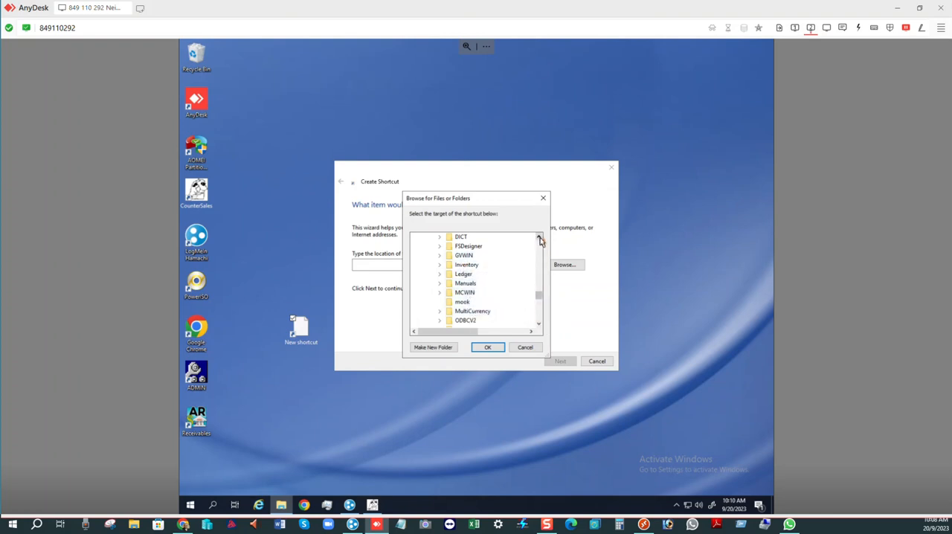
pyautogui.scroll(2, 540, 240)
pyautogui.scroll(4, 540, 240)
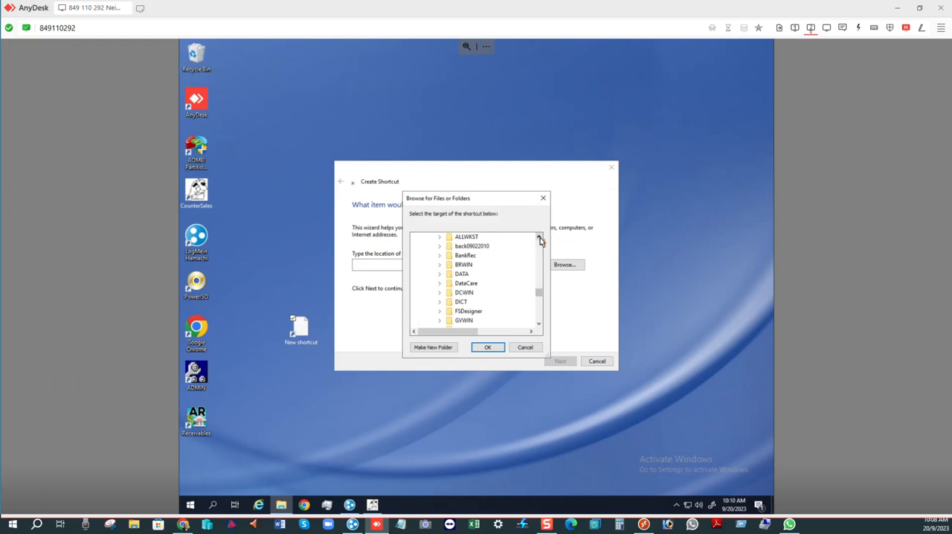
pyautogui.click(538, 324)
pyautogui.click(539, 325)
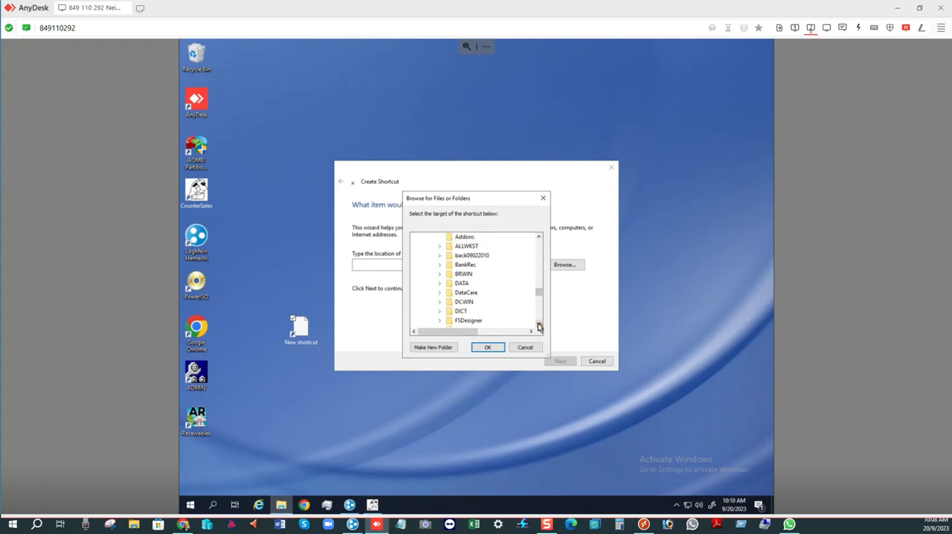
pyautogui.click(539, 326)
pyautogui.click(539, 326)
pyautogui.click(538, 326)
pyautogui.click(539, 325)
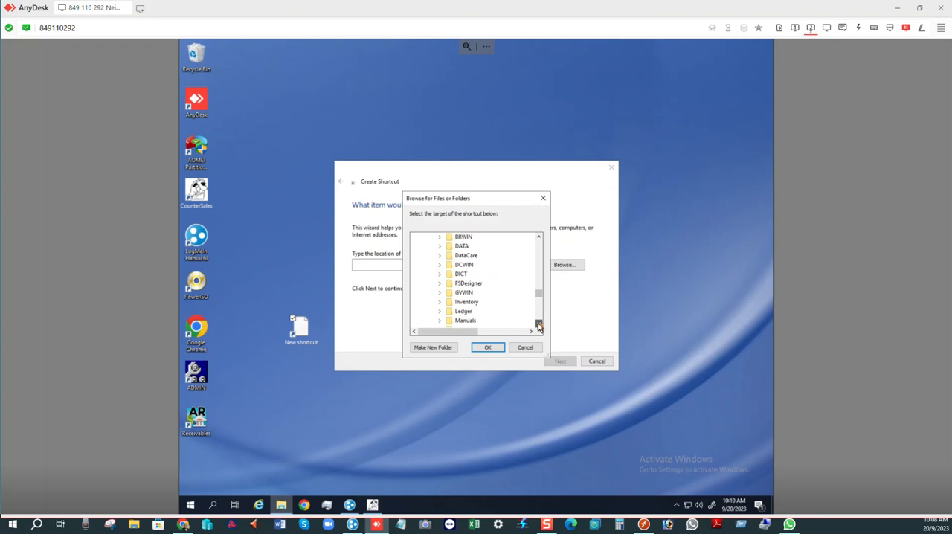
pyautogui.doubleClick(471, 302)
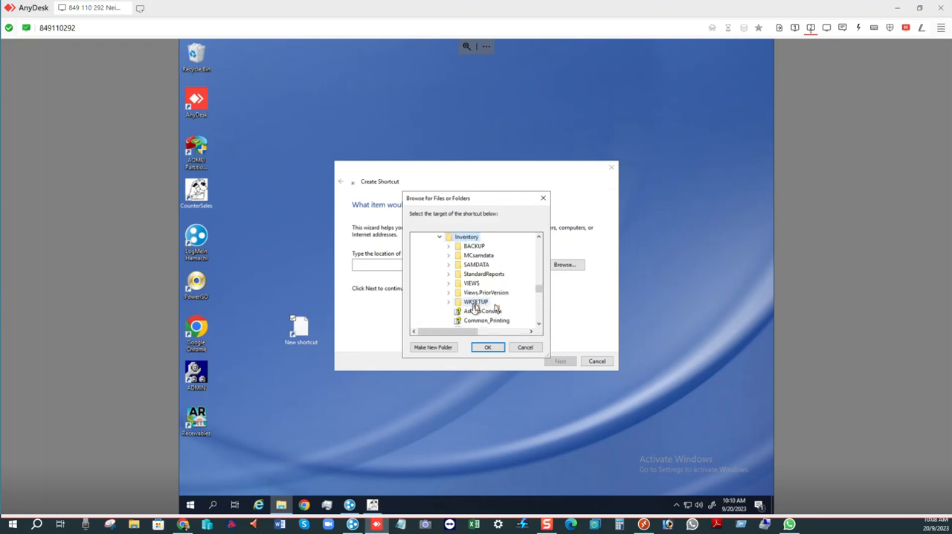
# - Set the Inventory.exe program in the Inventory folder as the shortcut's target
pyautogui.click(539, 326)
pyautogui.click(539, 326)
pyautogui.click(539, 326)
pyautogui.click(539, 325)
pyautogui.click(538, 326)
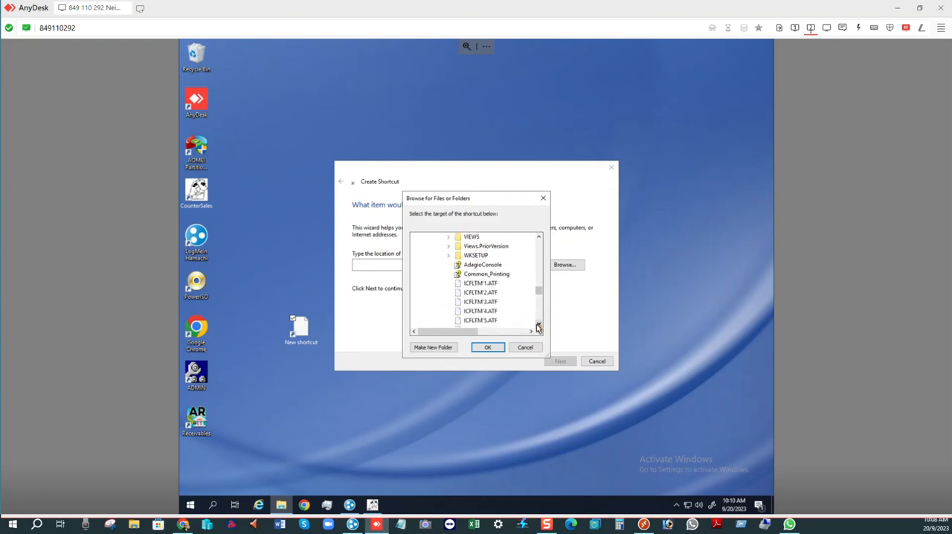
pyautogui.click(538, 326)
pyautogui.click(539, 326)
pyautogui.moveTo(540, 293)
pyautogui.mouseDown()
pyautogui.moveTo(540, 304)
pyautogui.moveTo(538, 296)
pyautogui.mouseUp()
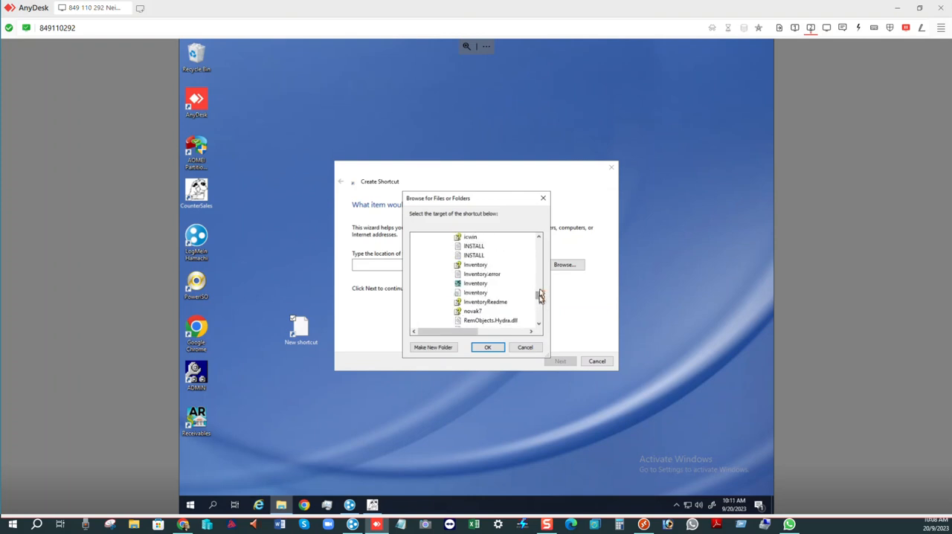
pyautogui.click(480, 283)
pyautogui.click(489, 348)
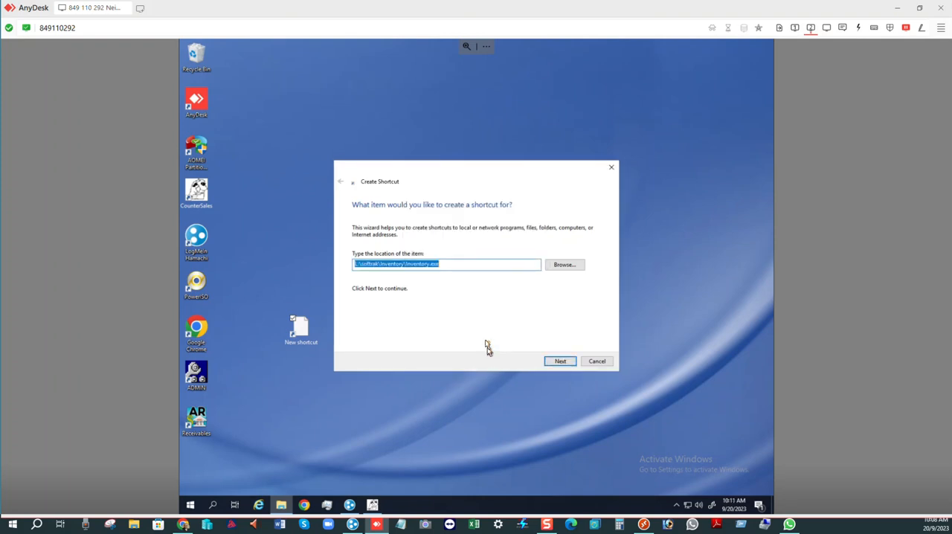
# - Finish the shortcut with the name Inventory and launch it from the desktop
pyautogui.click(554, 361)
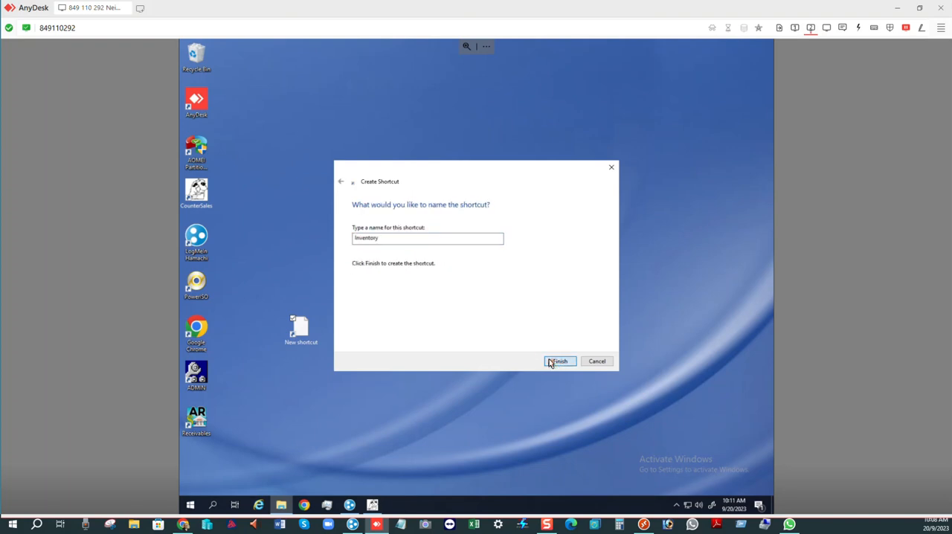
pyautogui.click(559, 360)
pyautogui.doubleClick(311, 336)
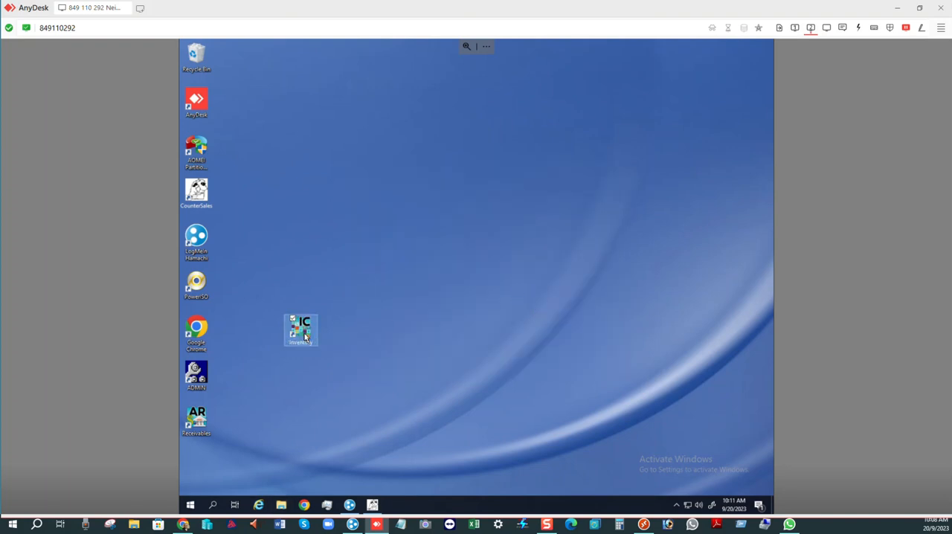
# - Set the Adagio Inventory login to remember both the user name and the password
pyautogui.click(503, 280)
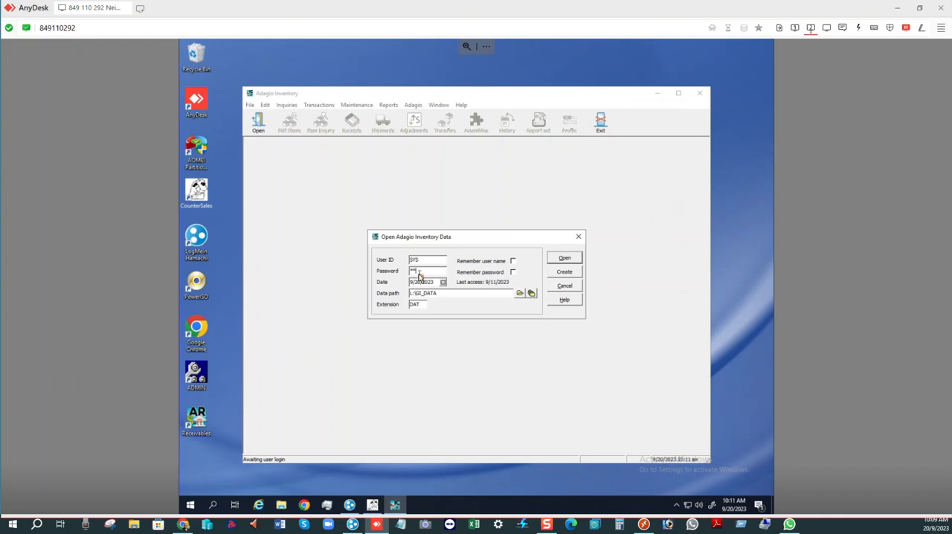
pyautogui.click(512, 262)
pyautogui.click(514, 274)
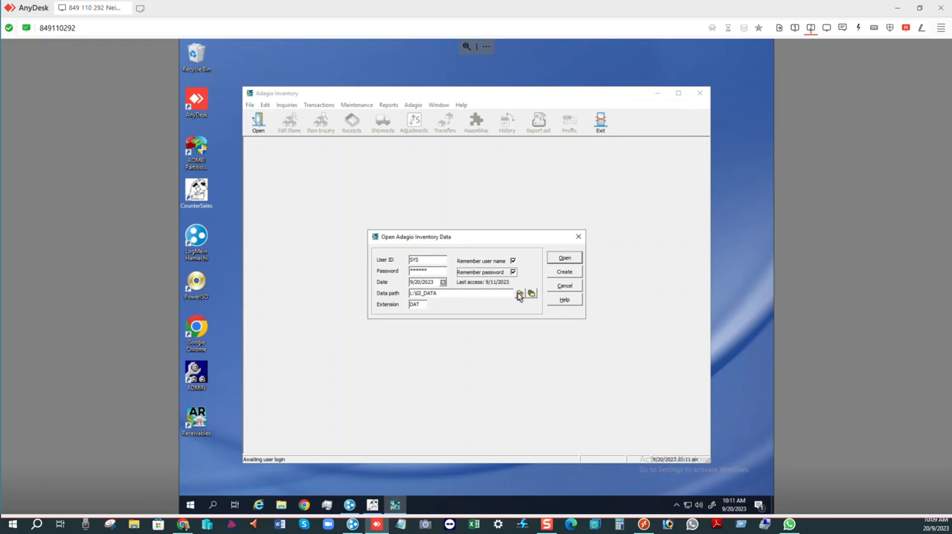
# - Set the data path to the ERH_Data folder on drive L: and select its IC global data file
pyautogui.click(520, 294)
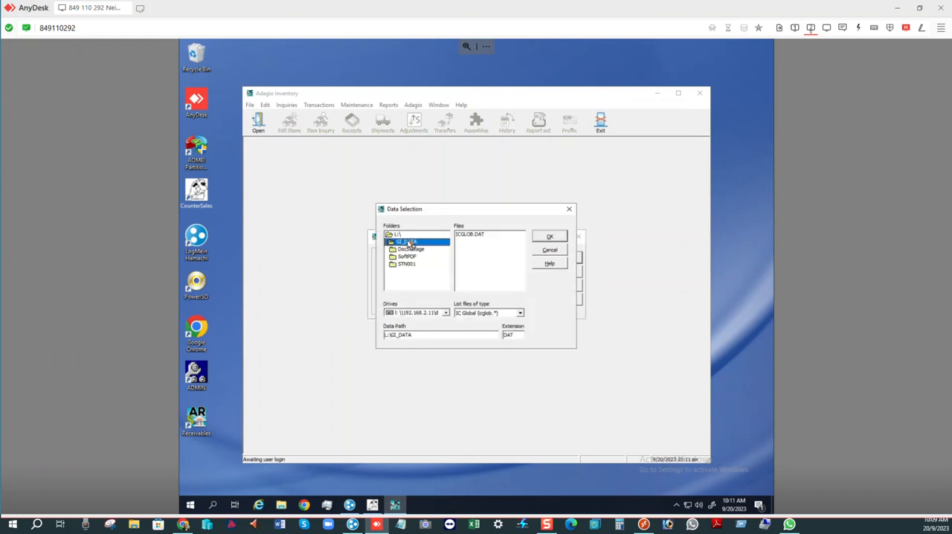
pyautogui.doubleClick(400, 236)
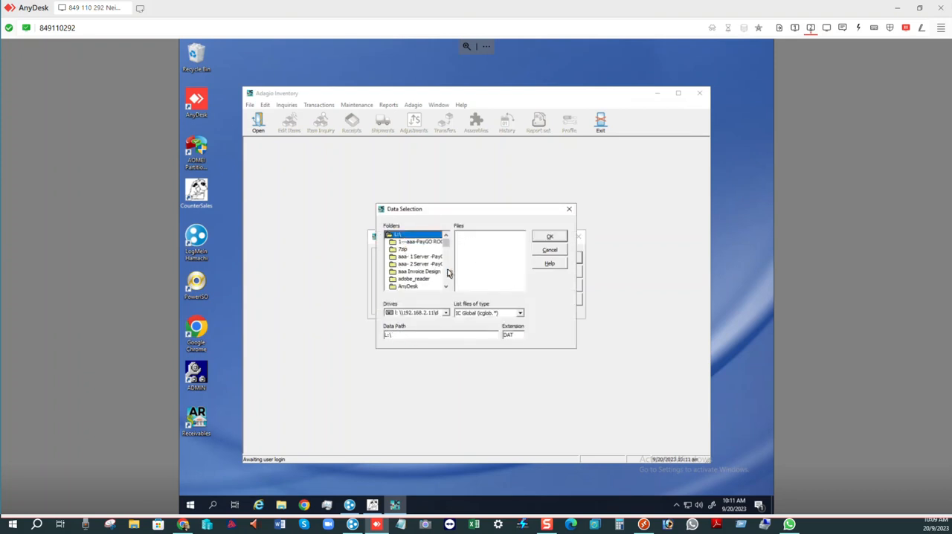
pyautogui.scroll(-3, 449, 275)
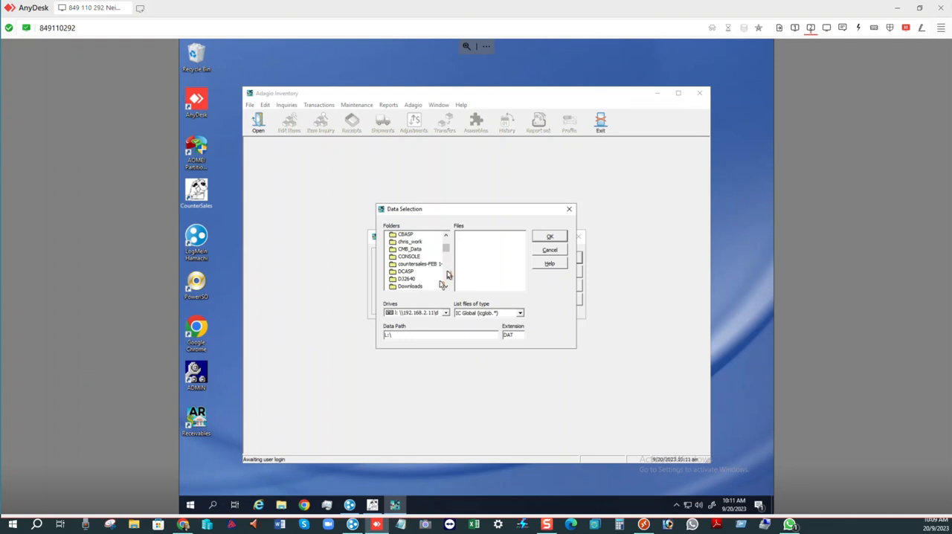
pyautogui.click(445, 281)
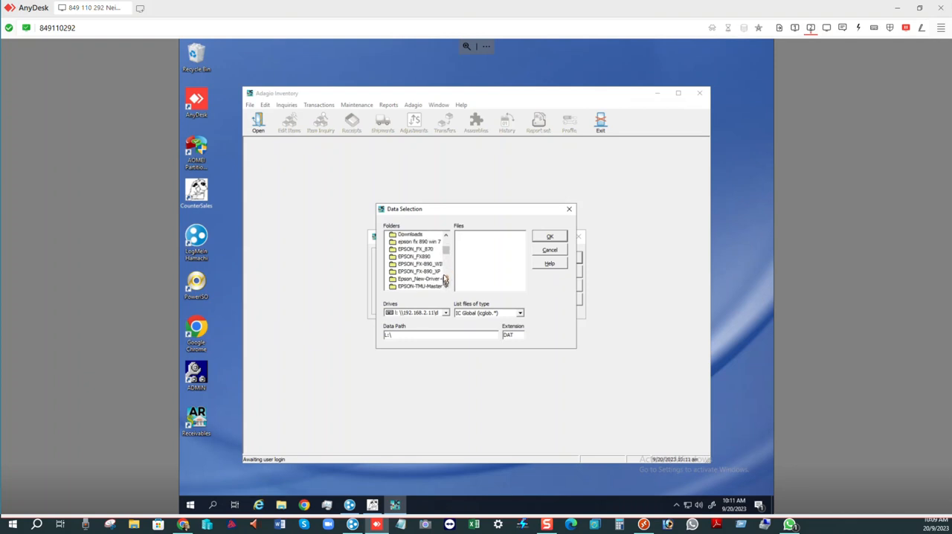
pyautogui.click(445, 280)
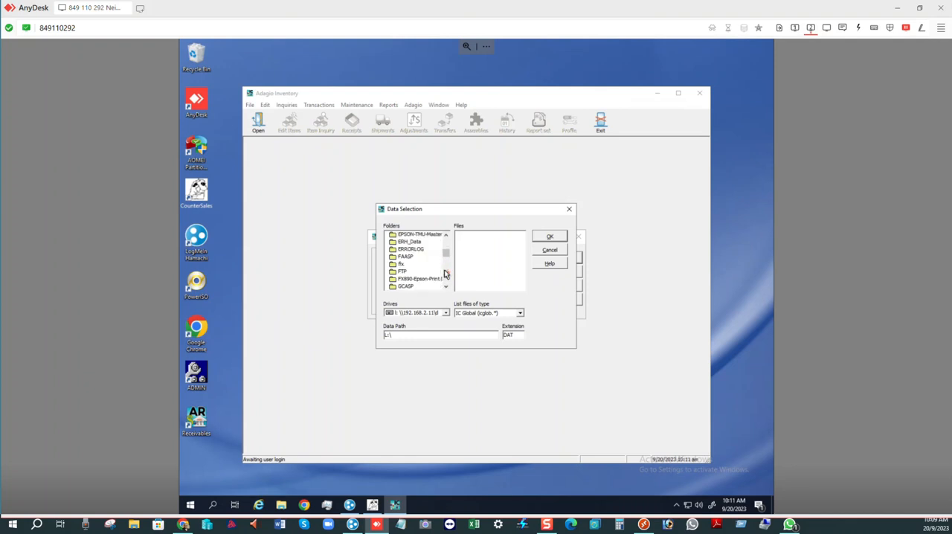
pyautogui.doubleClick(410, 242)
pyautogui.click(461, 235)
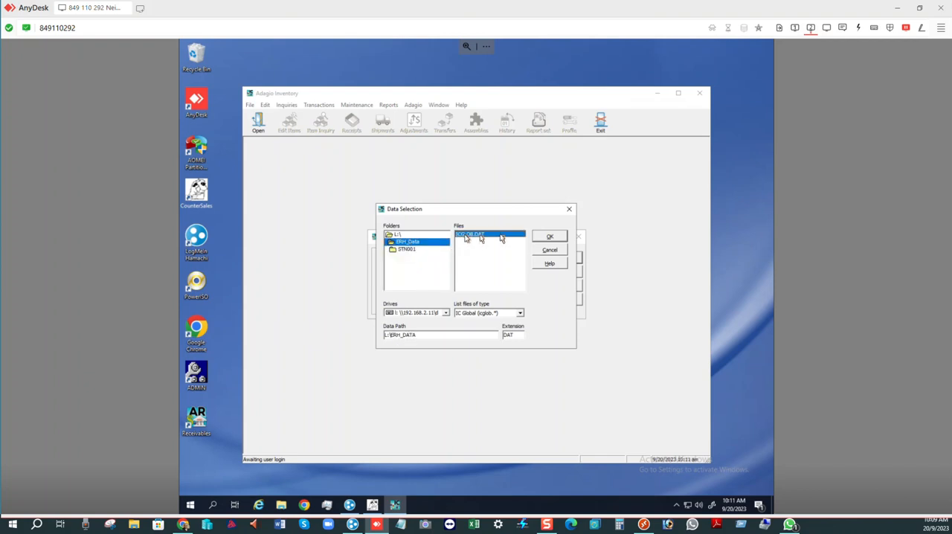
pyautogui.click(549, 237)
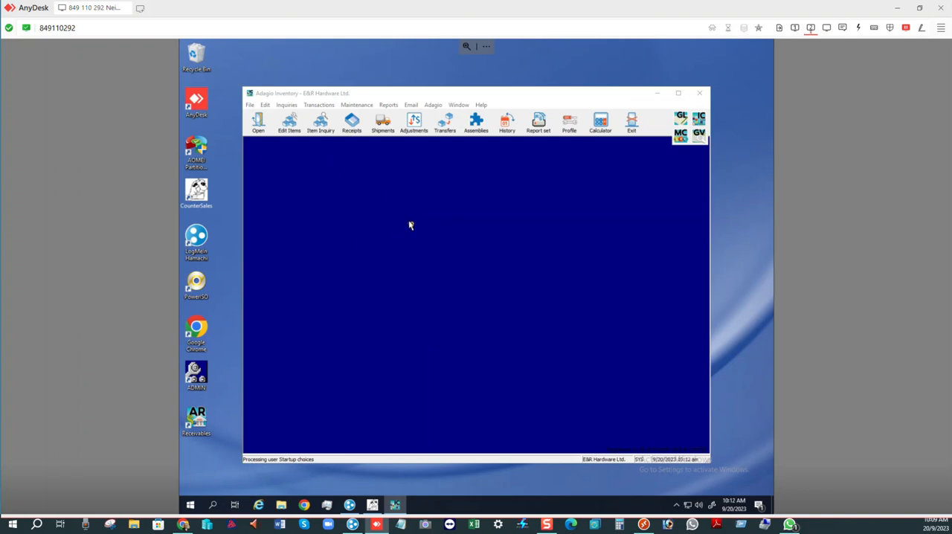
pyautogui.click(310, 110)
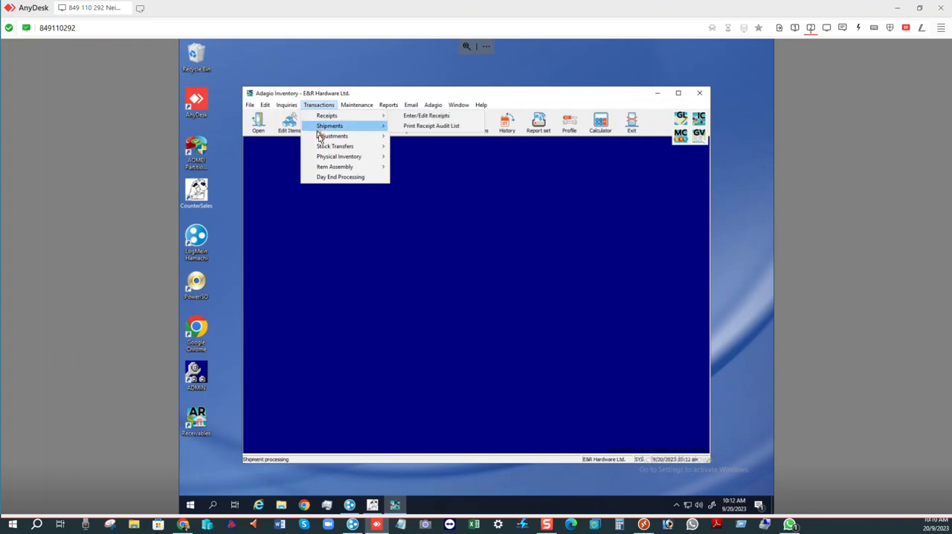
pyautogui.moveTo(342, 159)
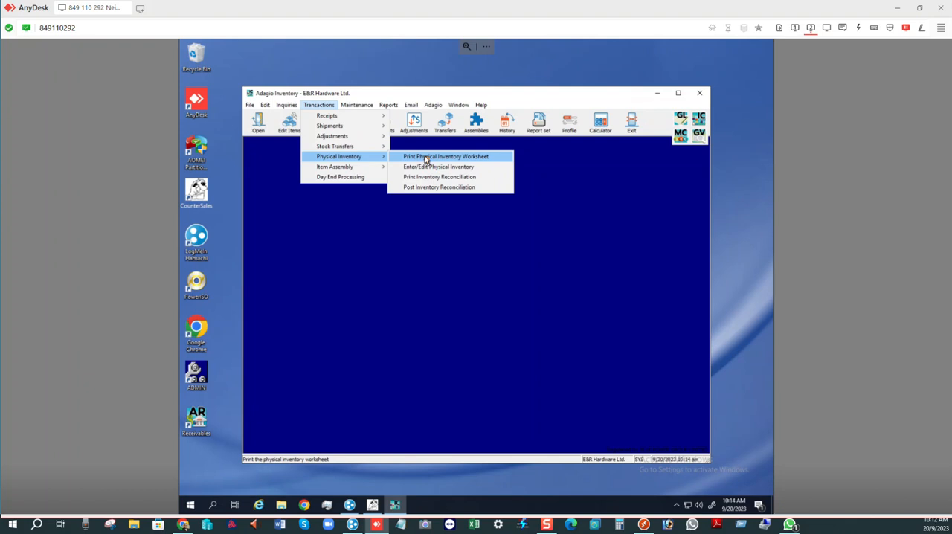
pyautogui.click(427, 158)
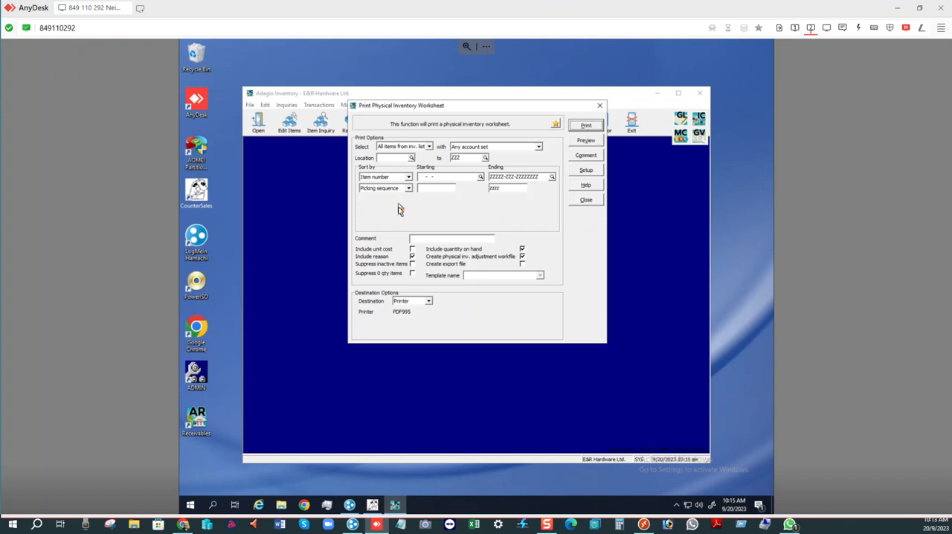
pyautogui.click(586, 199)
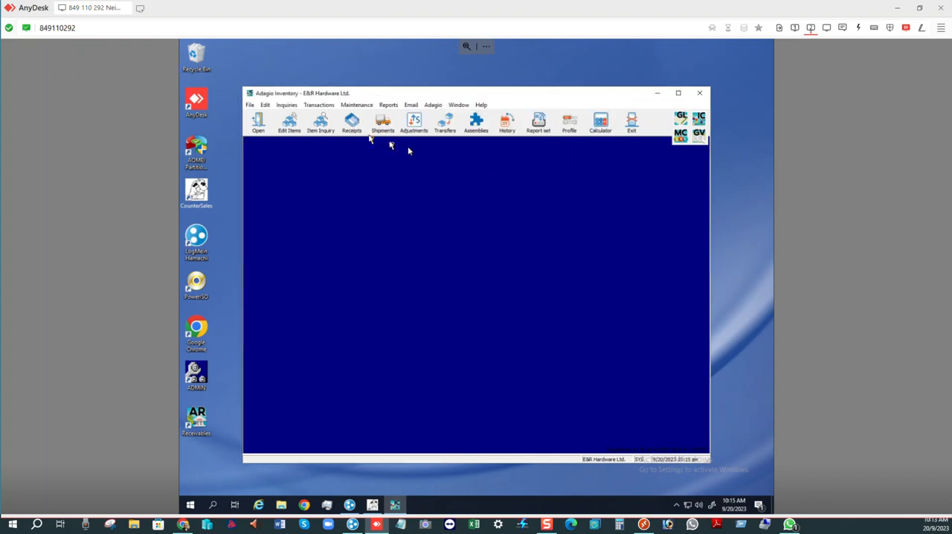
# - Start a physical inventory worksheet printout and limit its location range to STO through STO
pyautogui.click(322, 108)
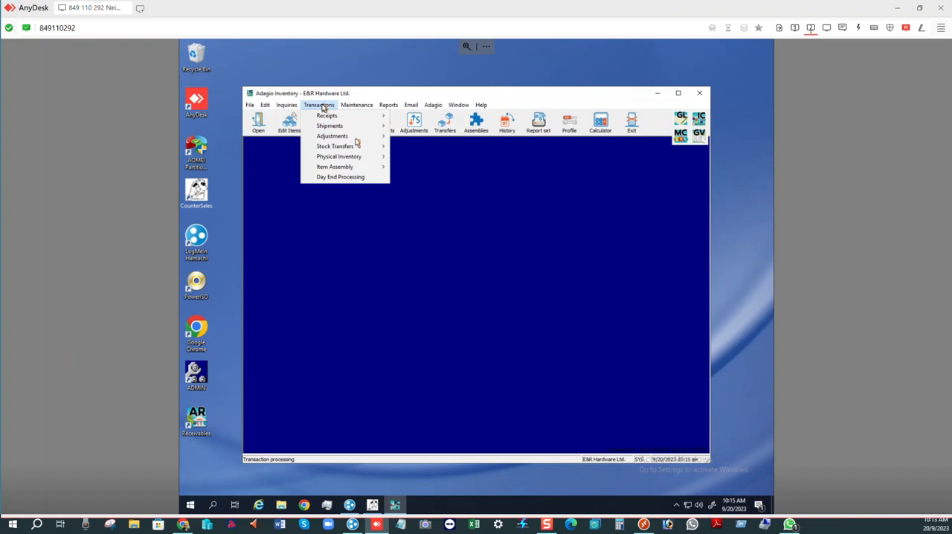
pyautogui.moveTo(358, 148)
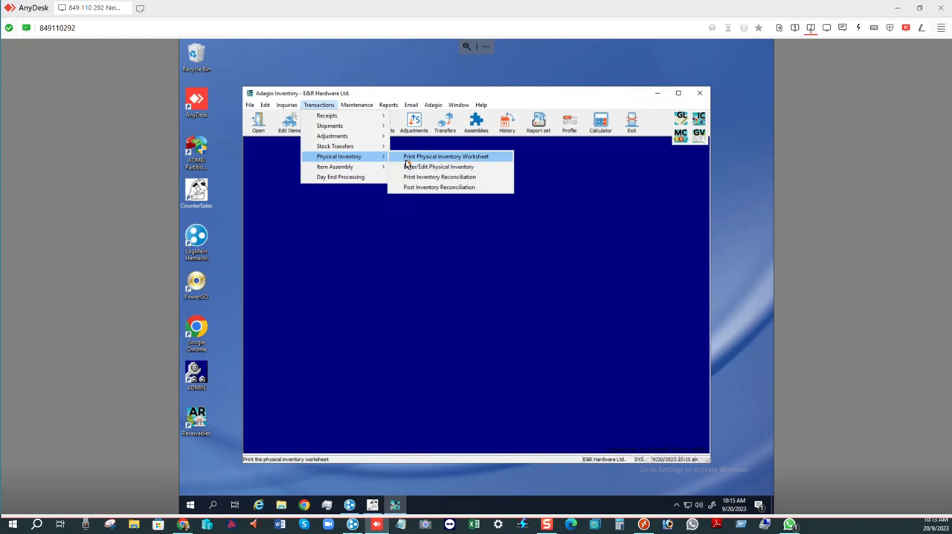
pyautogui.click(455, 159)
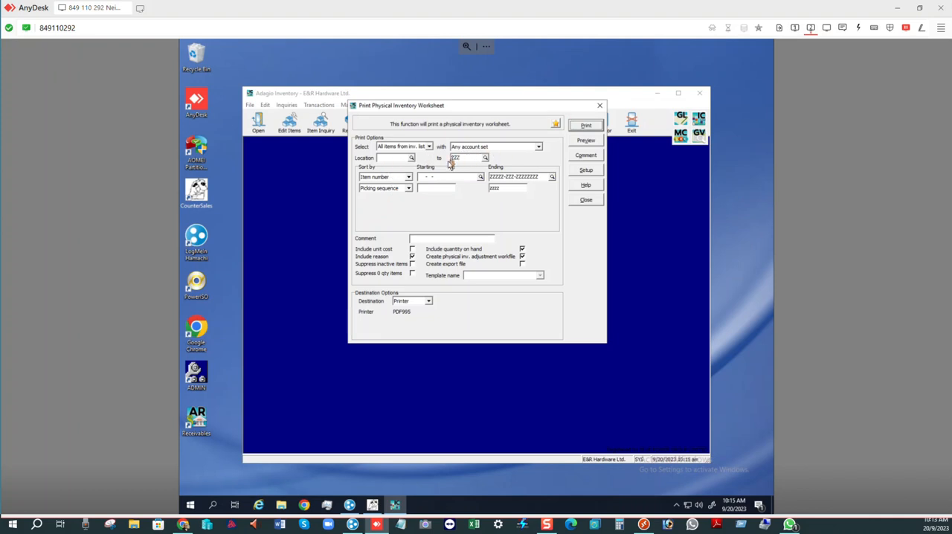
pyautogui.click(411, 158)
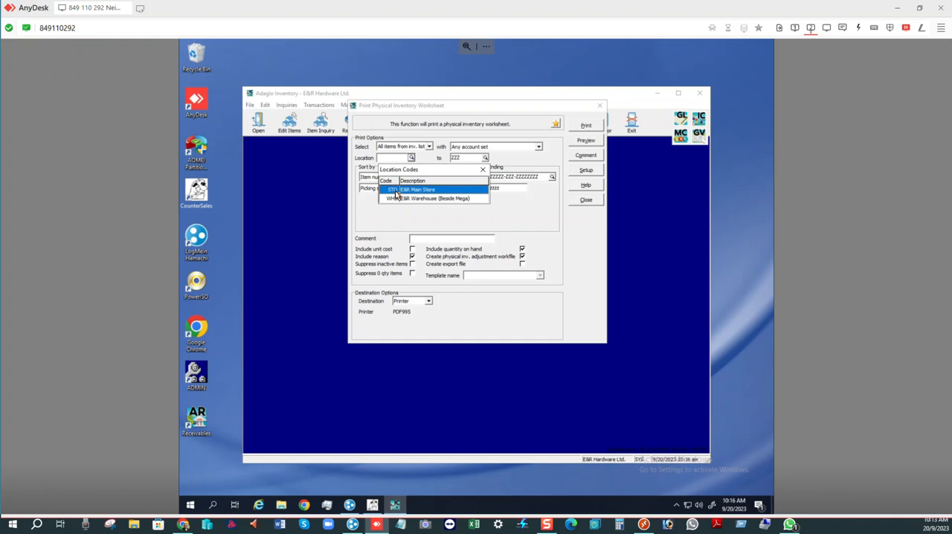
pyautogui.doubleClick(394, 192)
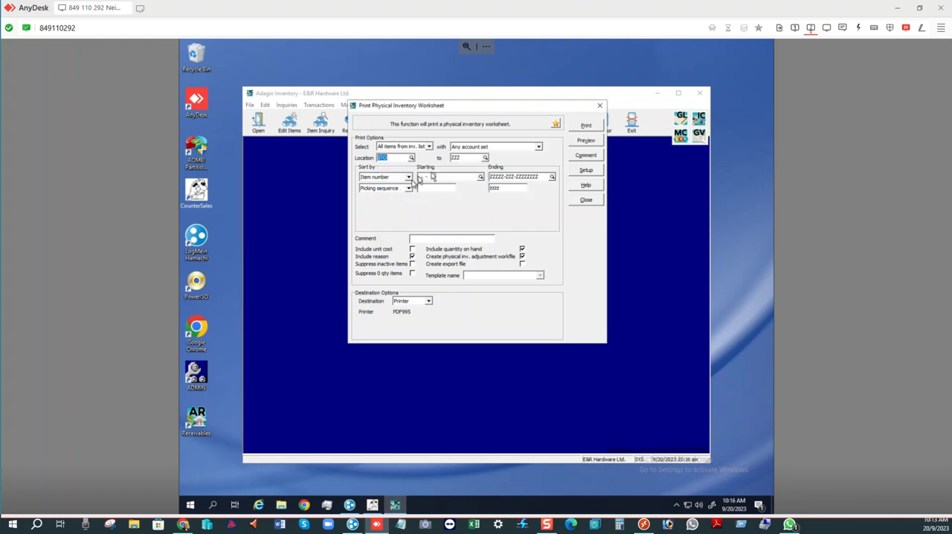
pyautogui.click(485, 158)
pyautogui.doubleClick(469, 189)
# - Limit the worksheet's item number range to ABITS-101- through ABRAS-100-, keeping picking sequence as the second sort
pyautogui.click(480, 176)
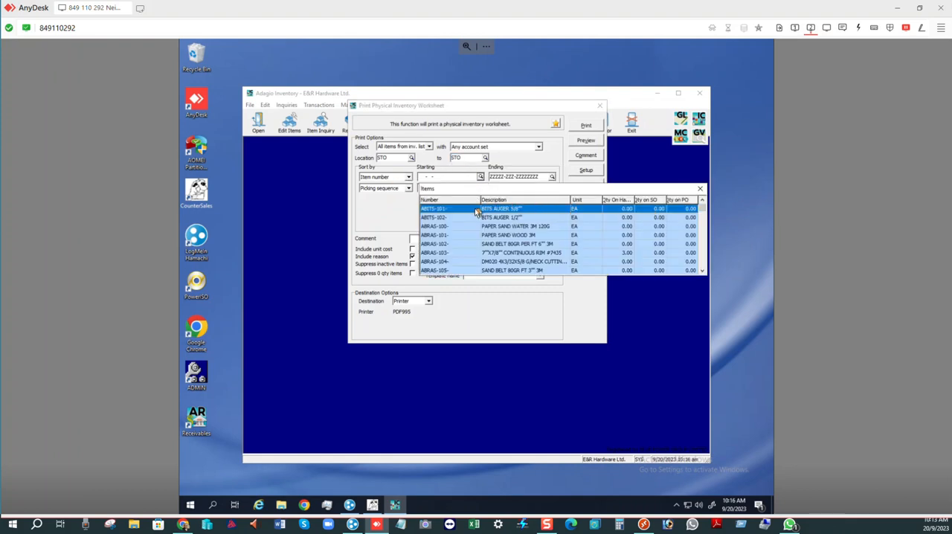
pyautogui.doubleClick(469, 210)
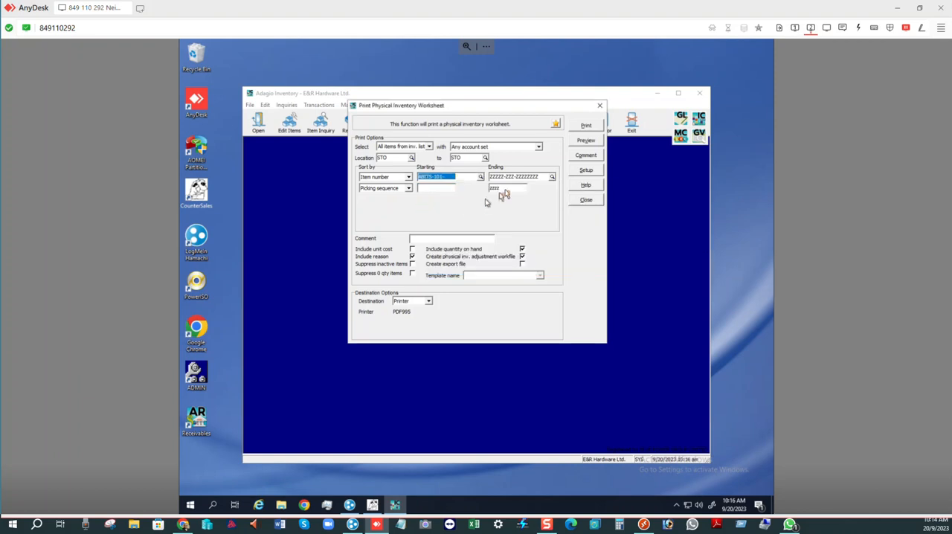
pyautogui.click(553, 177)
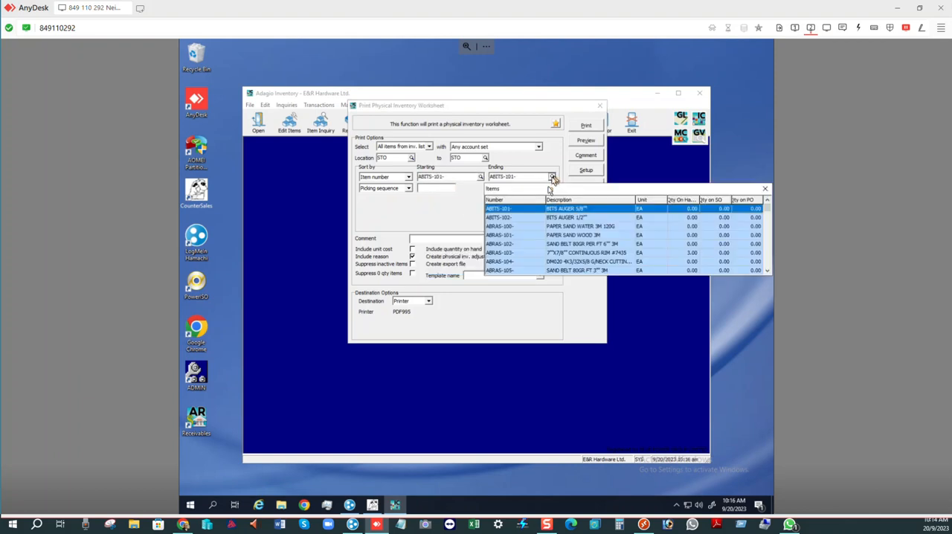
pyautogui.doubleClick(511, 226)
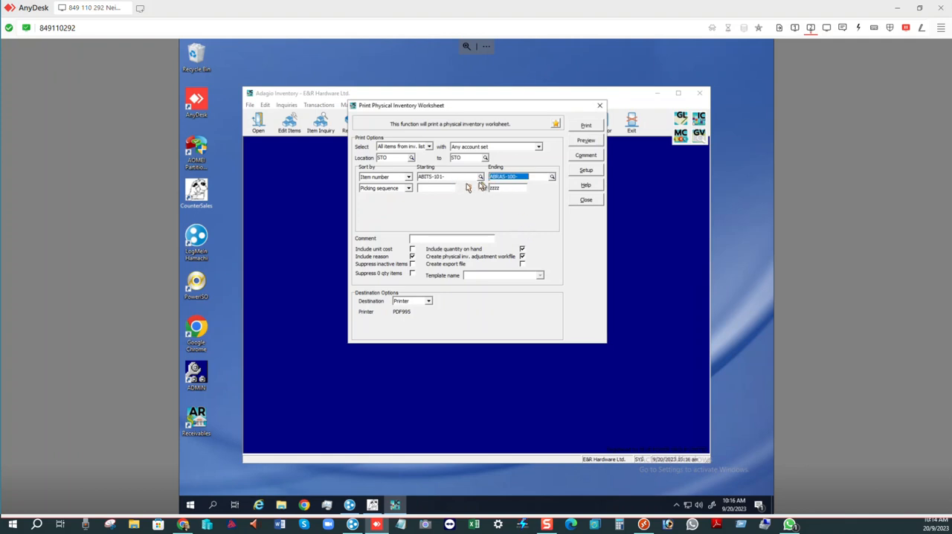
pyautogui.click(408, 190)
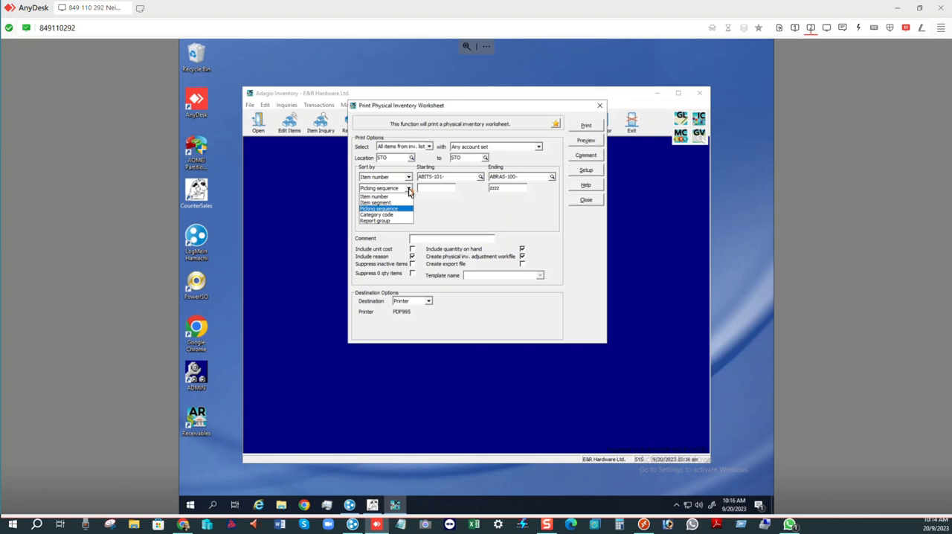
pyautogui.click(408, 190)
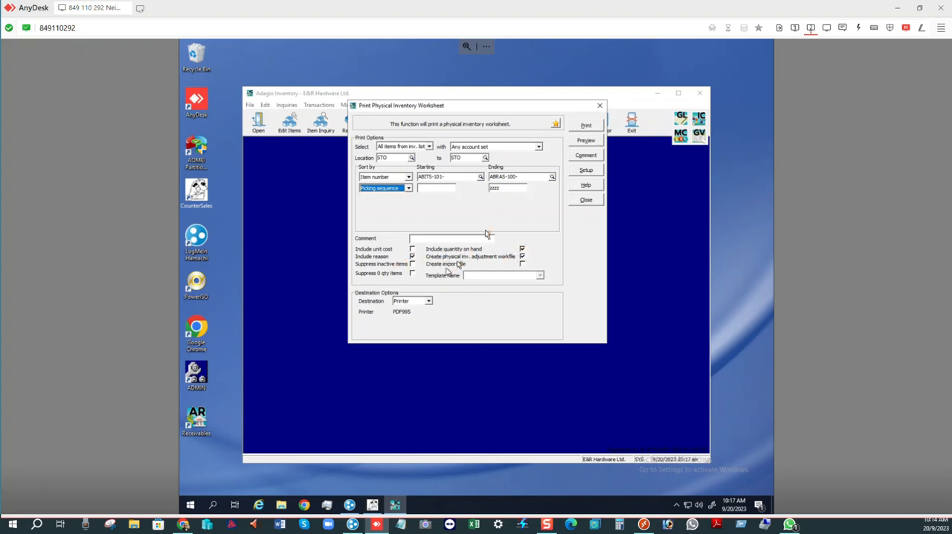
# - Print the worksheet to PDF995 with the sponsored version, minimize the resulting PDF and close the print form
pyautogui.click(587, 128)
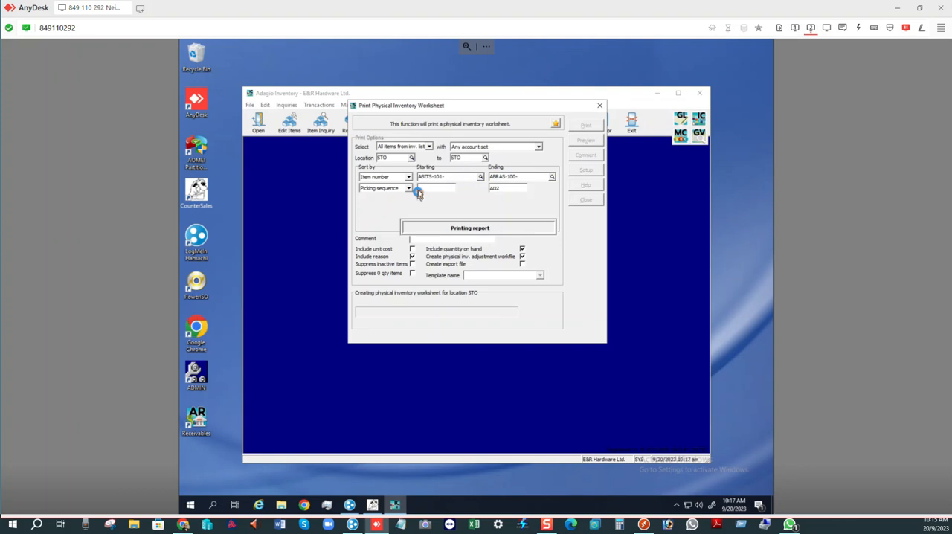
pyautogui.click(381, 161)
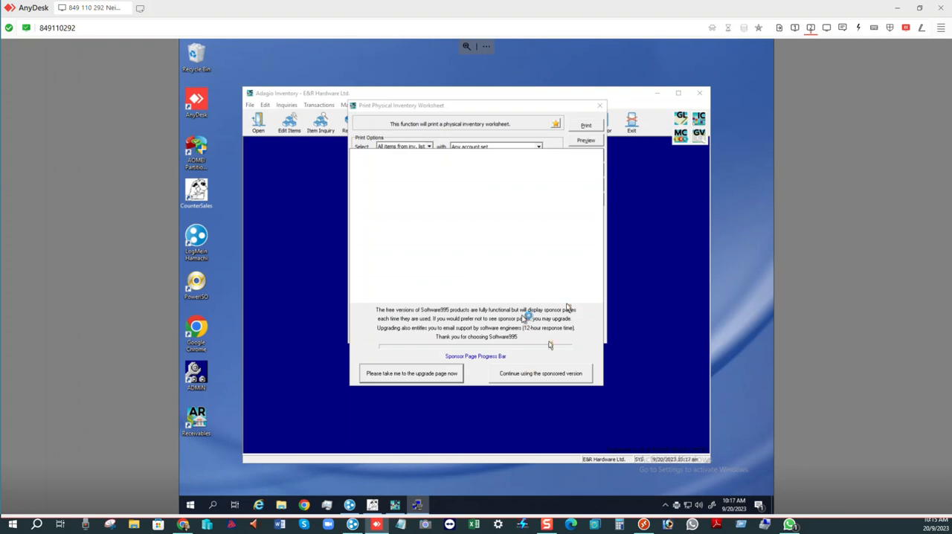
pyautogui.click(571, 378)
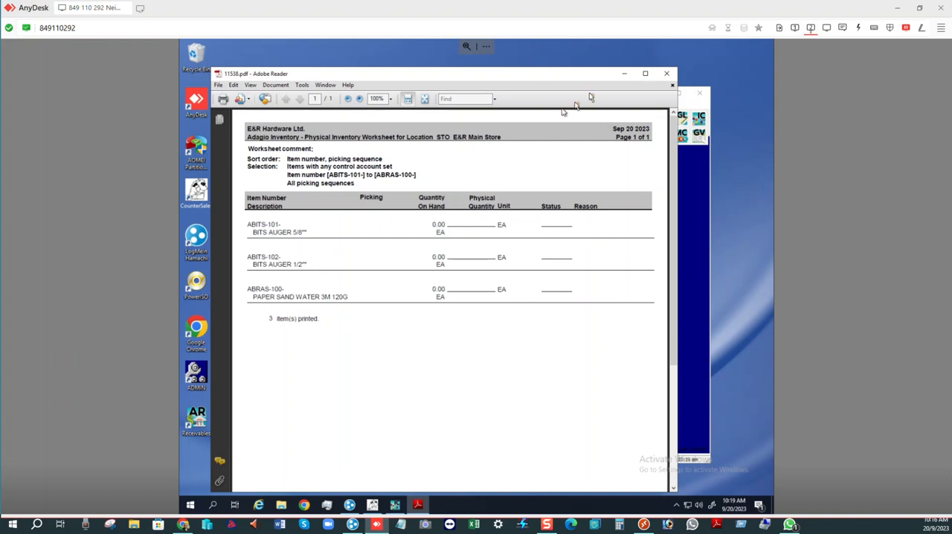
pyautogui.click(624, 74)
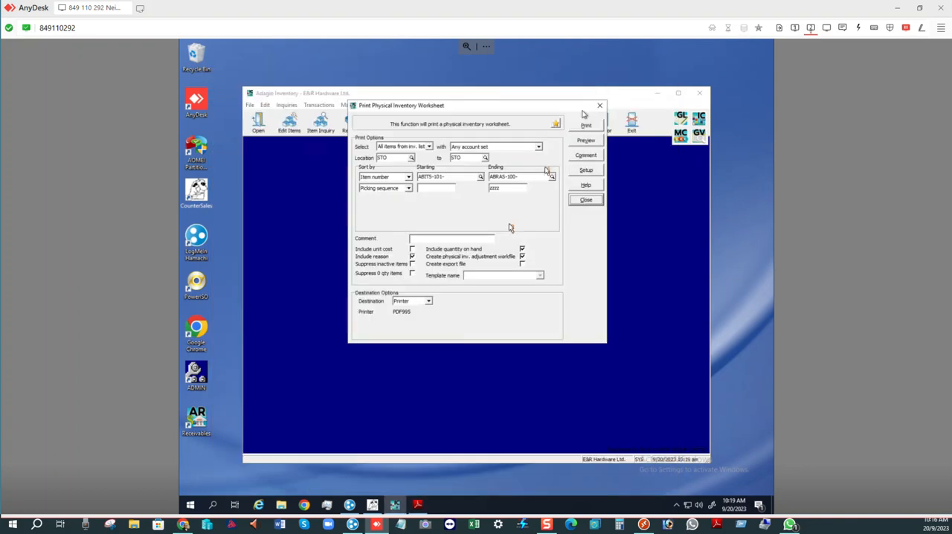
pyautogui.click(581, 201)
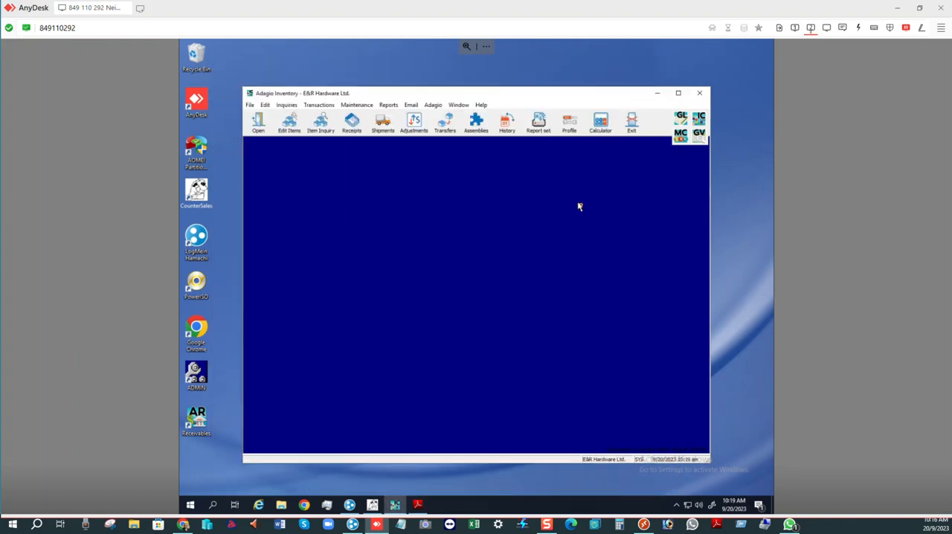
# - Open physical inventory entry and load the worksheet items for location STO, E&R Main Store
pyautogui.click(325, 106)
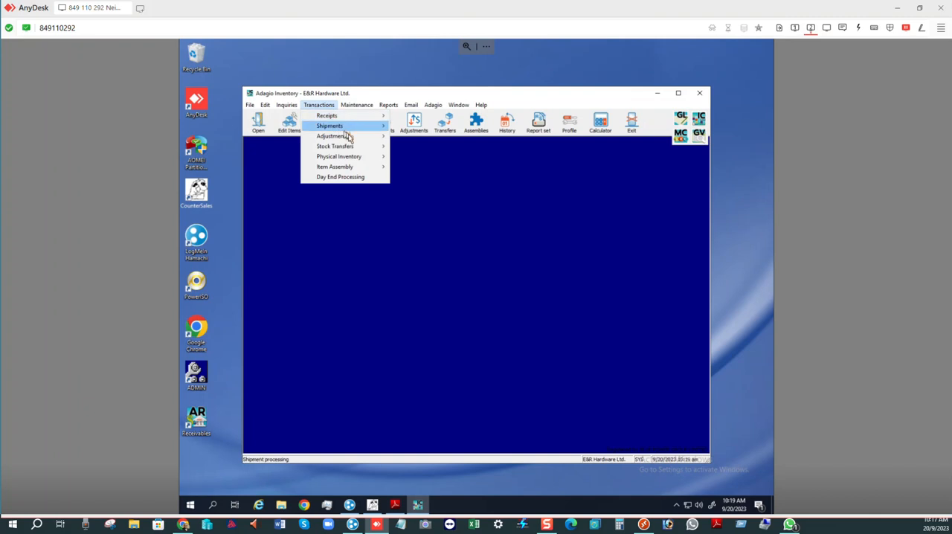
pyautogui.moveTo(361, 148)
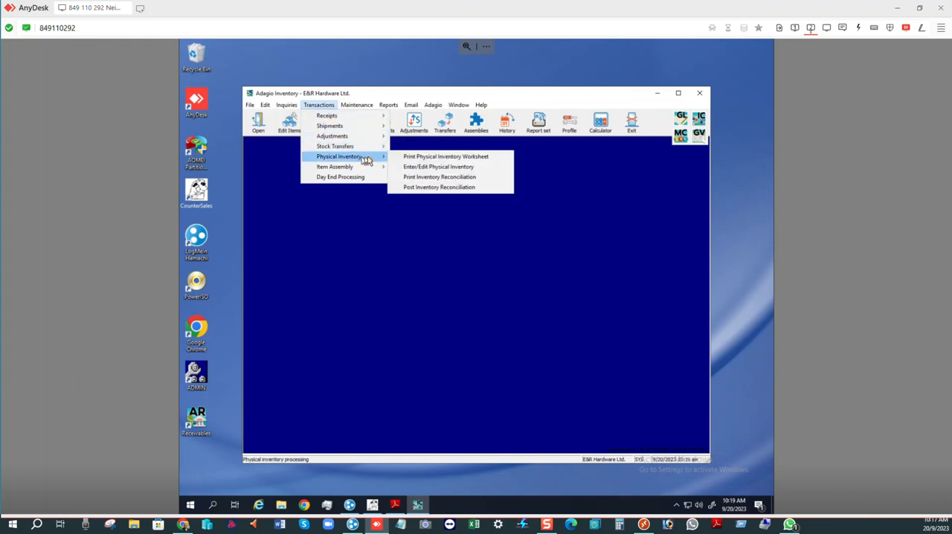
pyautogui.click(442, 170)
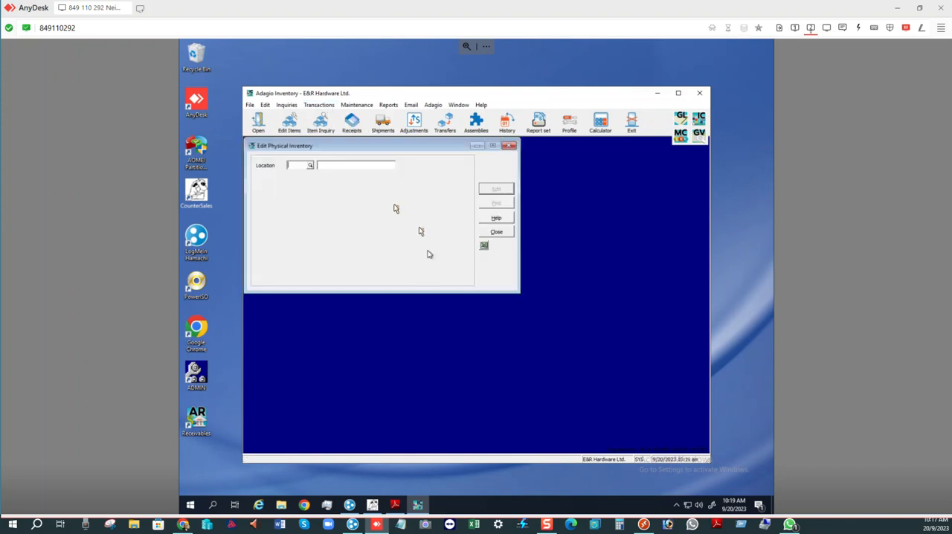
pyautogui.click(310, 166)
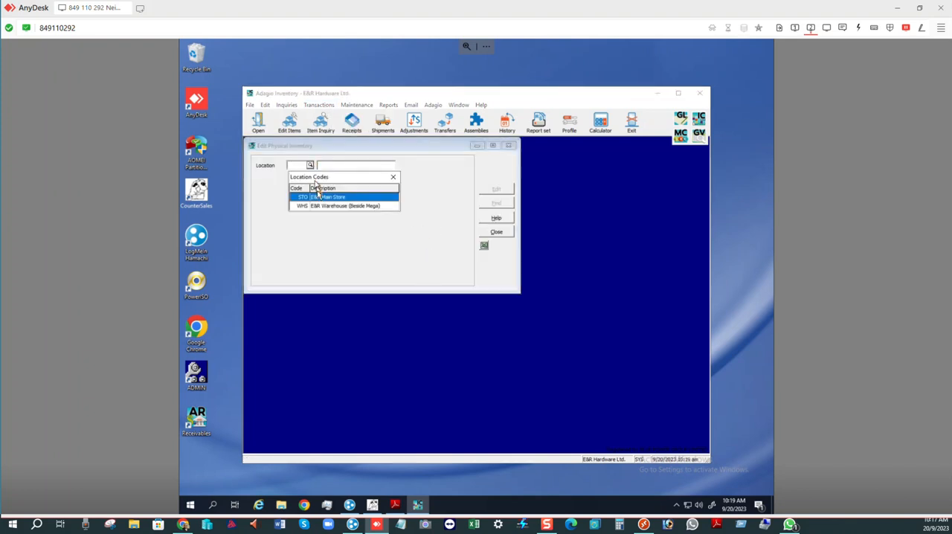
pyautogui.doubleClick(321, 198)
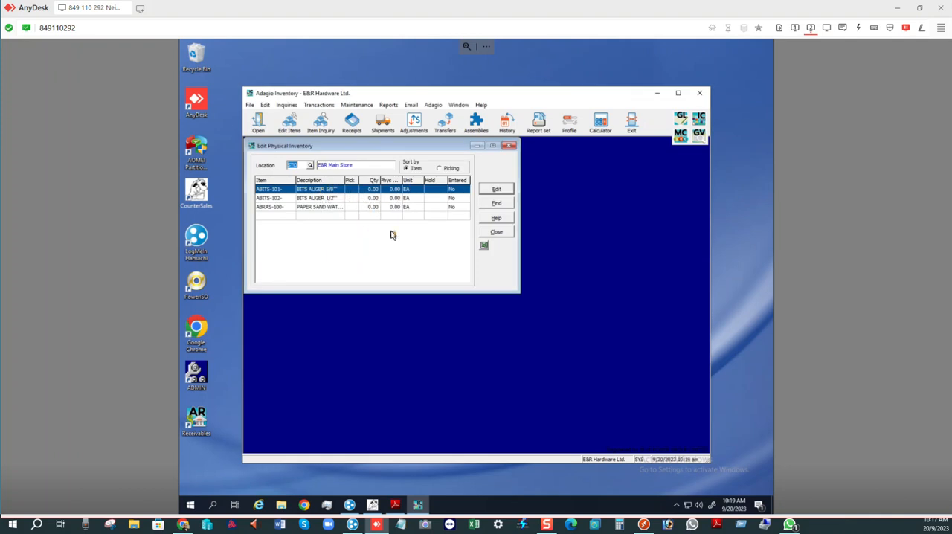
pyautogui.press('Down')
pyautogui.press('Up')
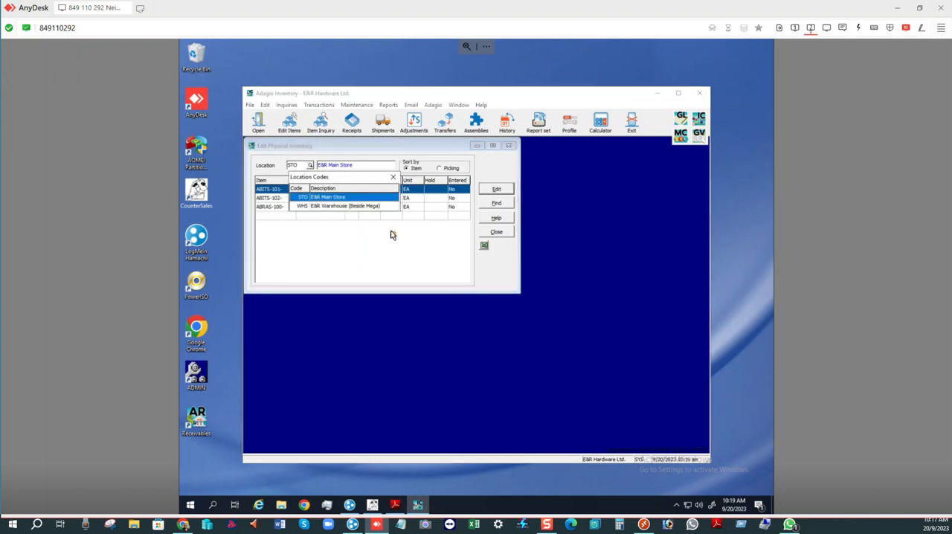
# - Try to record a physical quantity of 10 for item ABITS-101- at location STO
pyautogui.press('Return')
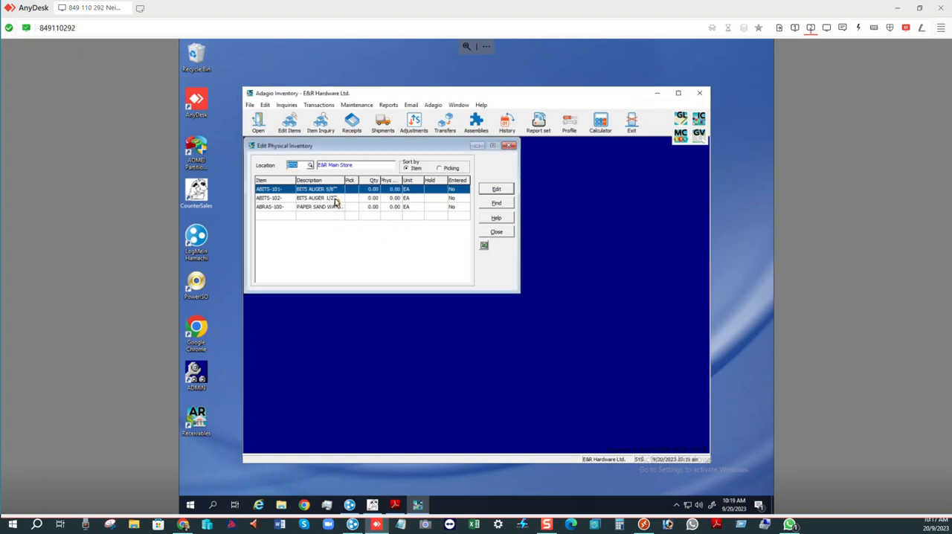
pyautogui.click(370, 191)
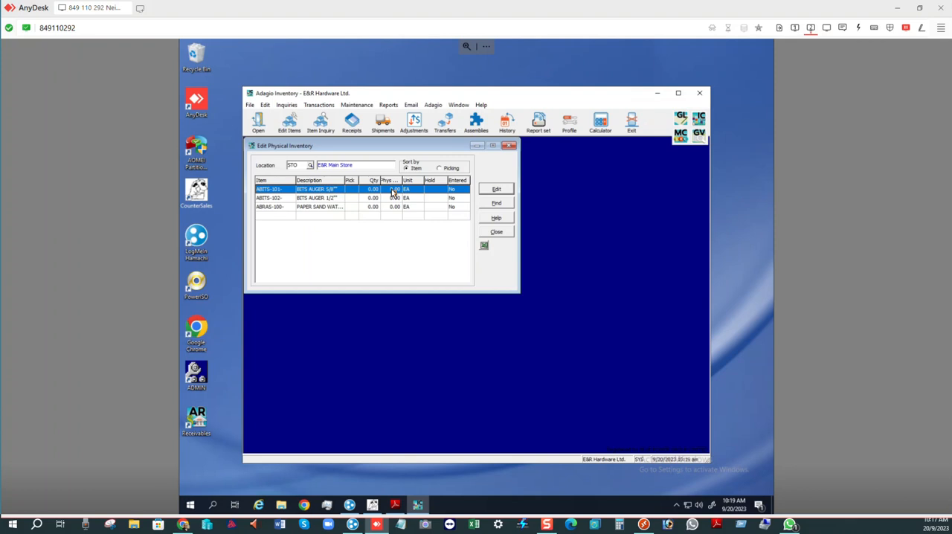
pyautogui.click(485, 191)
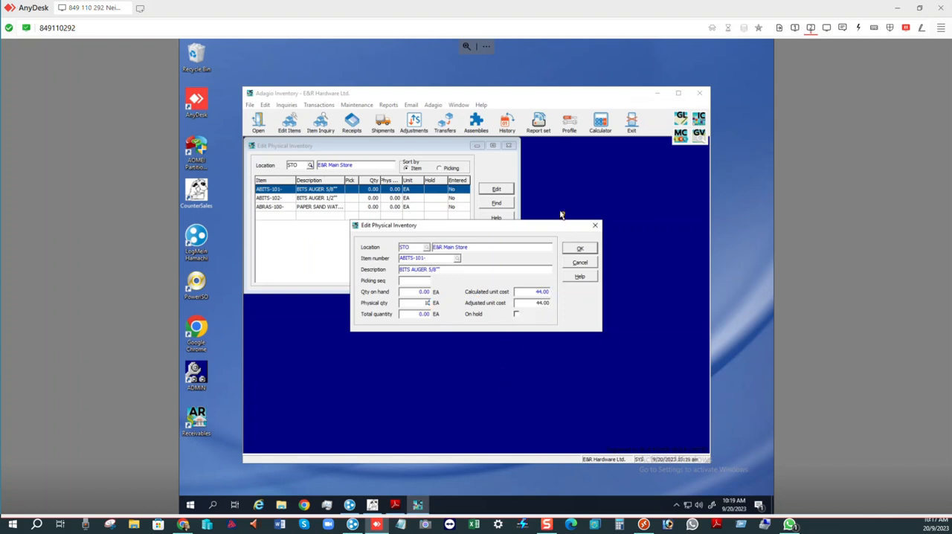
pyautogui.click(579, 249)
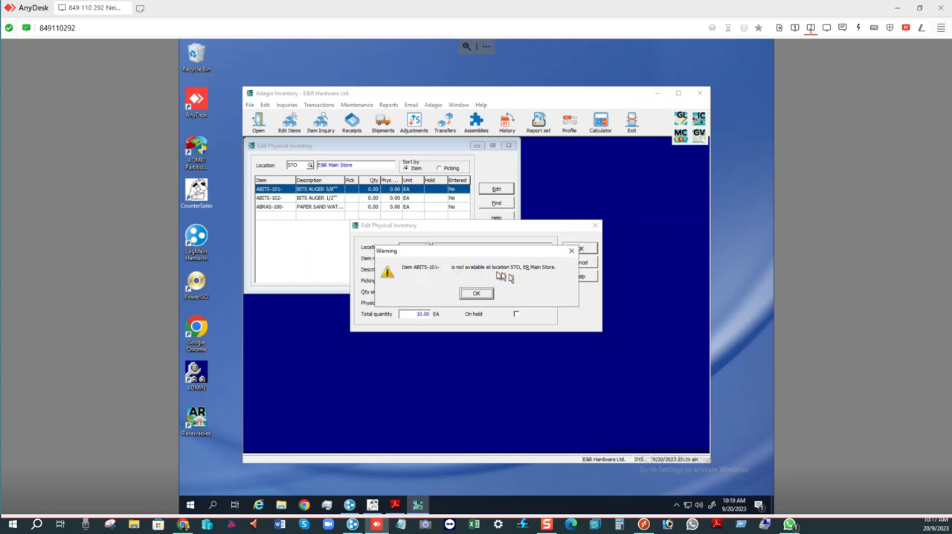
pyautogui.click(476, 294)
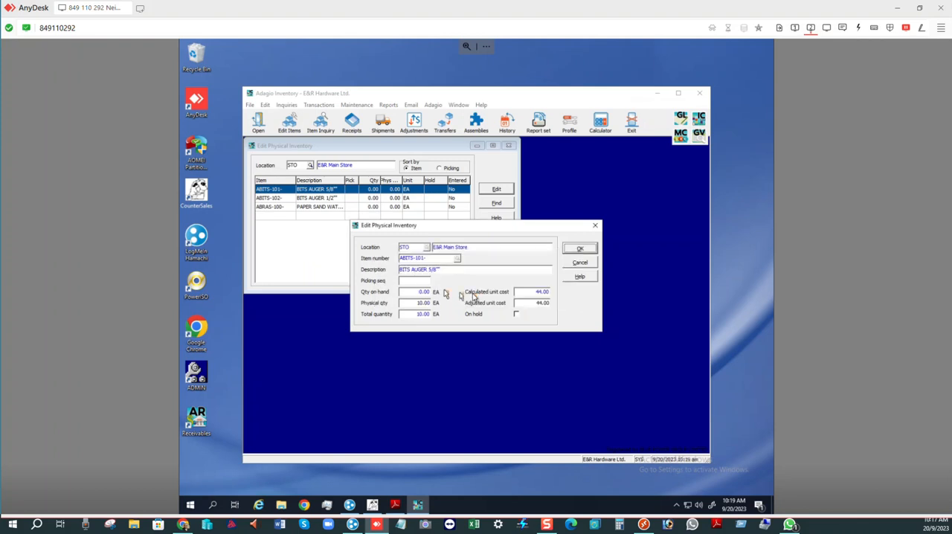
pyautogui.click(573, 249)
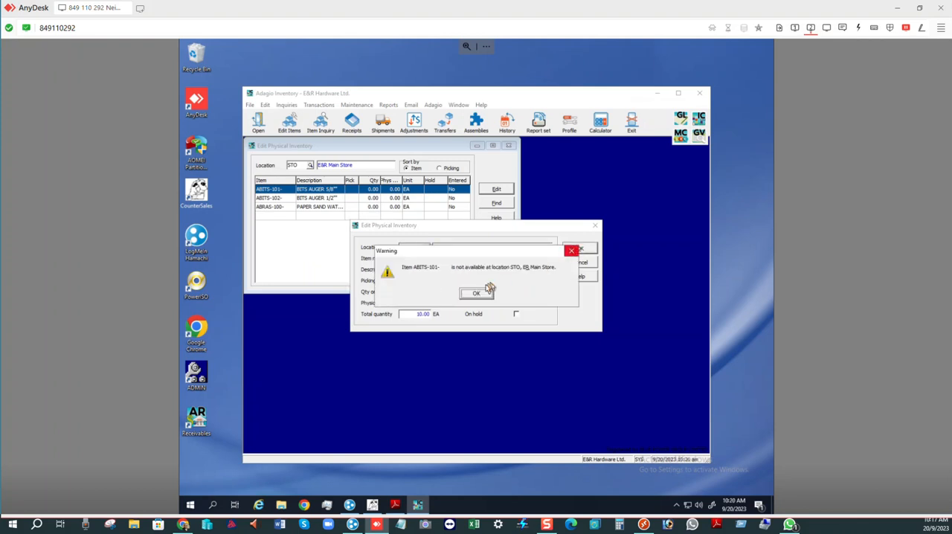
pyautogui.click(573, 250)
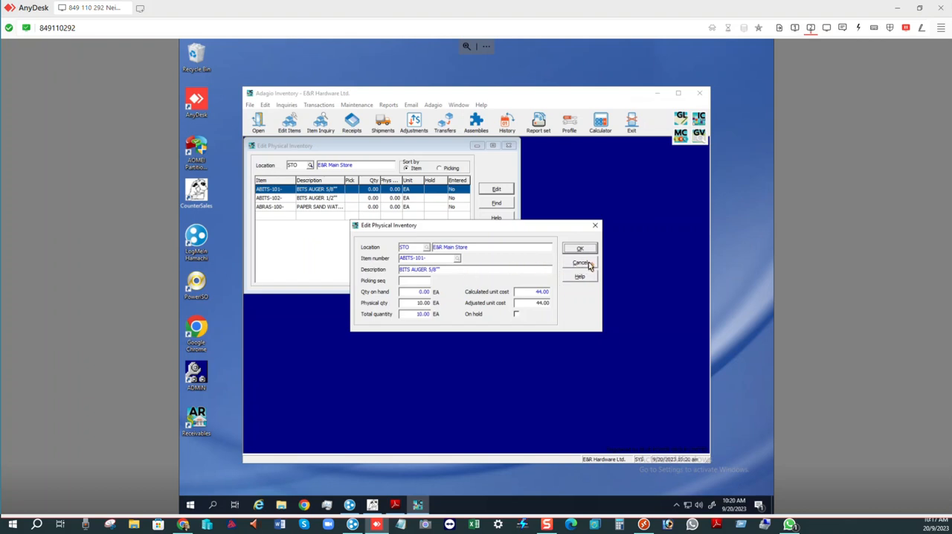
pyautogui.click(580, 263)
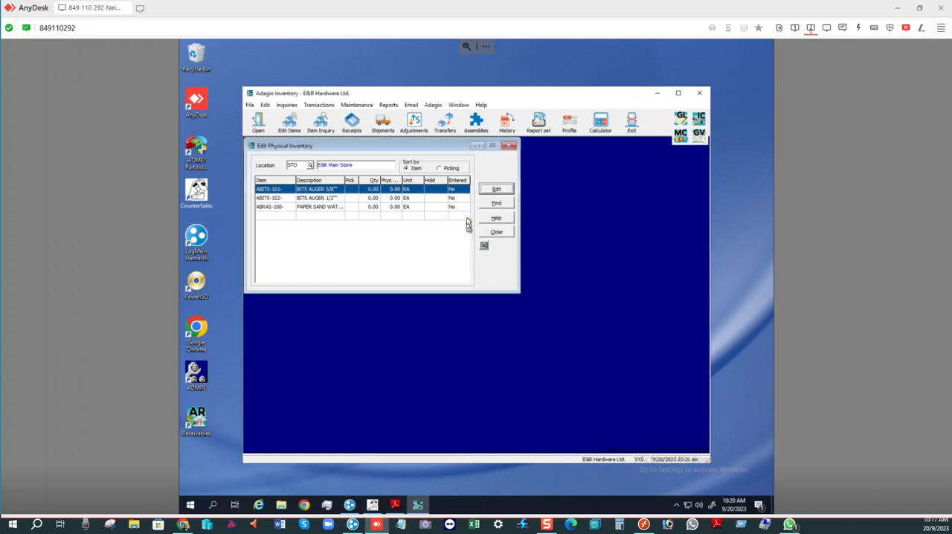
pyautogui.click(502, 234)
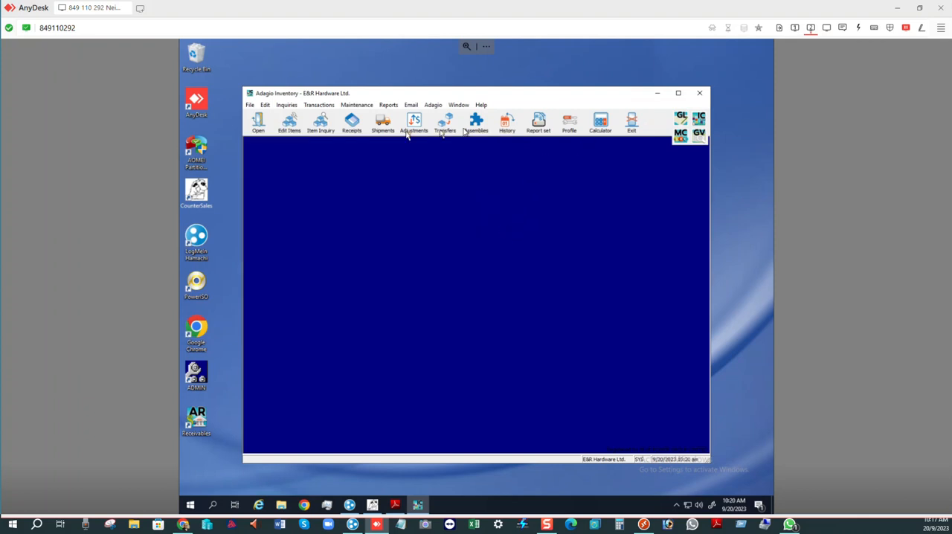
# - Edit location STO, E&R Main Store, to include all inventory items and save it
pyautogui.click(265, 105)
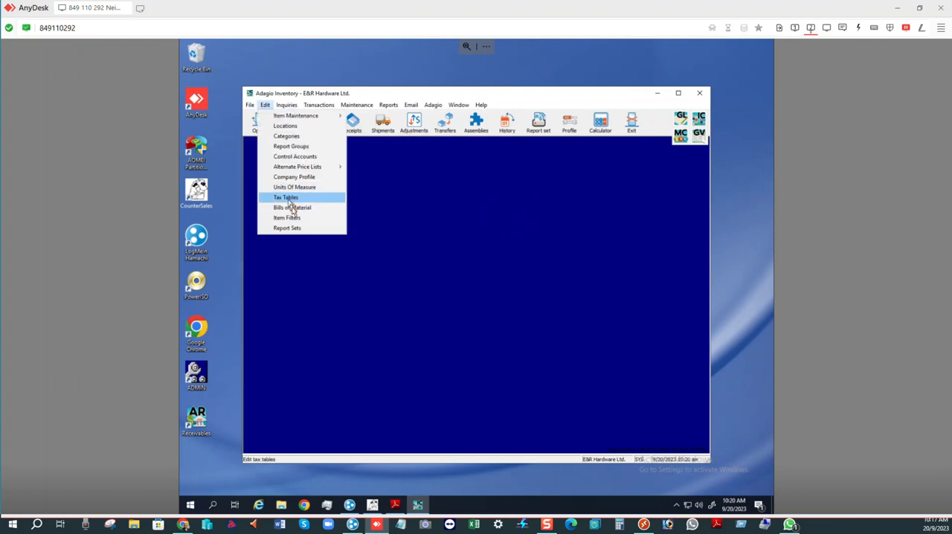
pyautogui.click(290, 126)
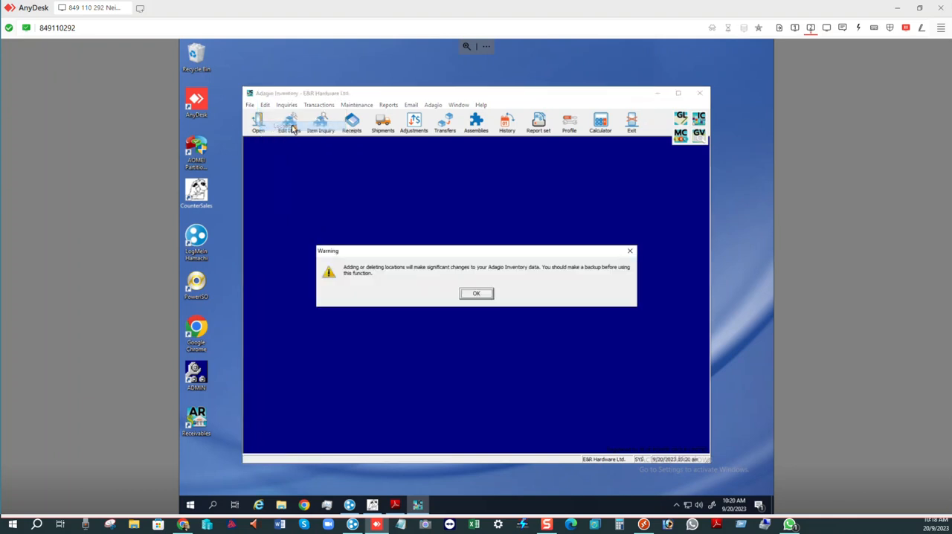
pyautogui.click(471, 293)
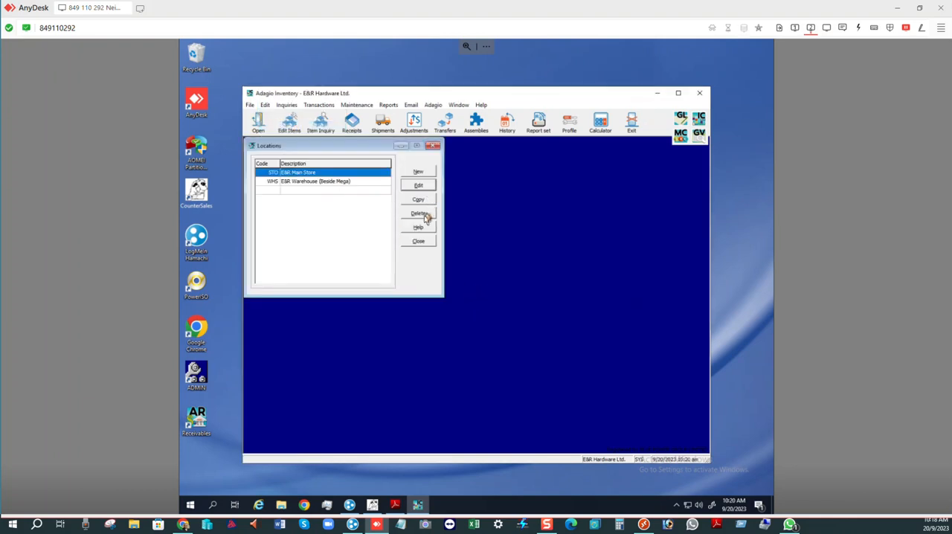
pyautogui.click(416, 184)
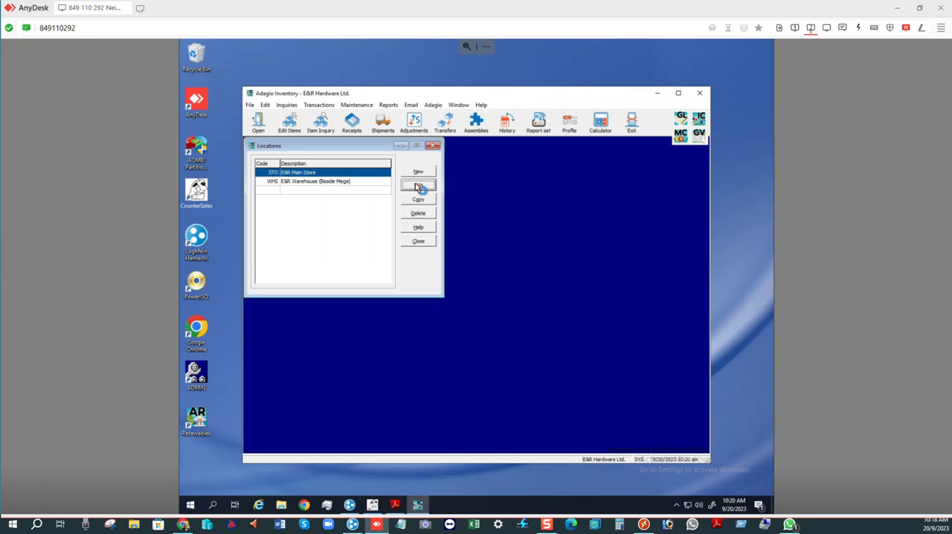
pyautogui.click(456, 210)
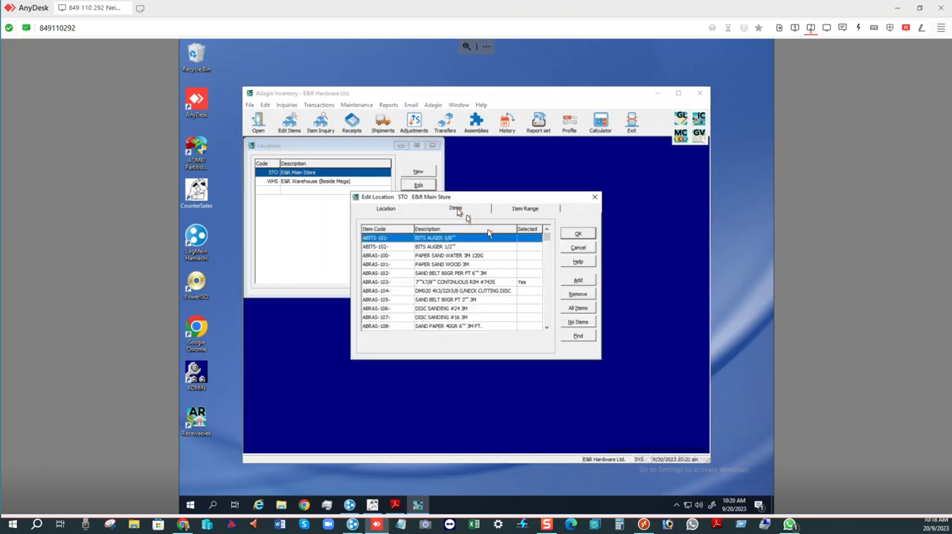
pyautogui.click(586, 311)
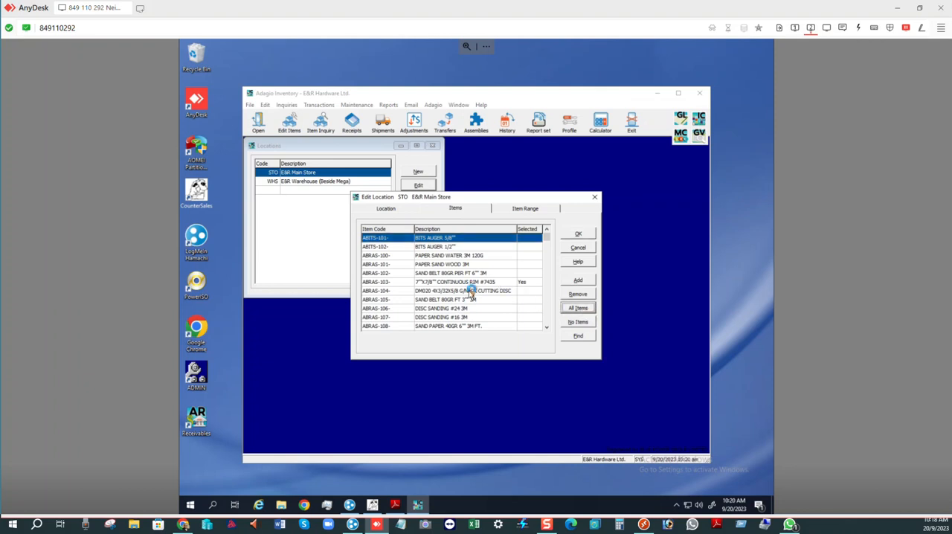
pyautogui.click(521, 255)
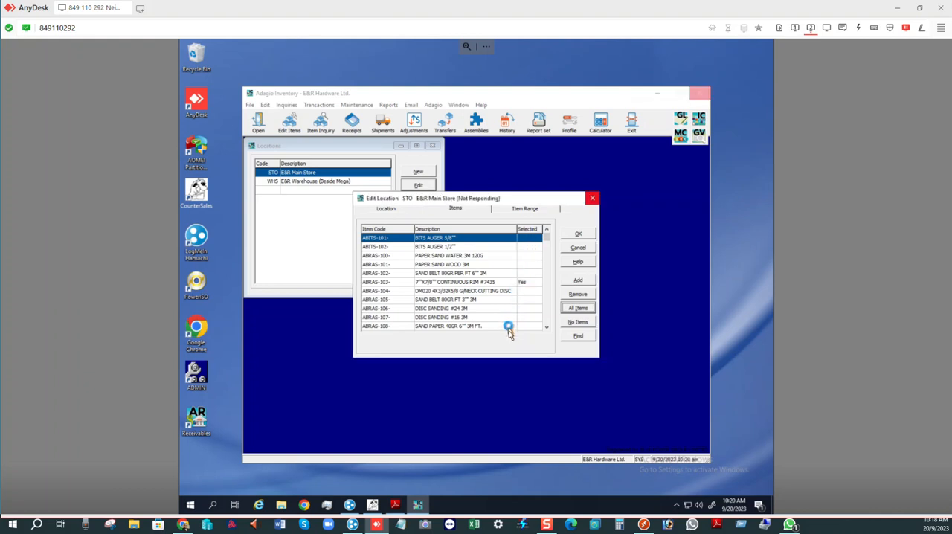
pyautogui.click(521, 262)
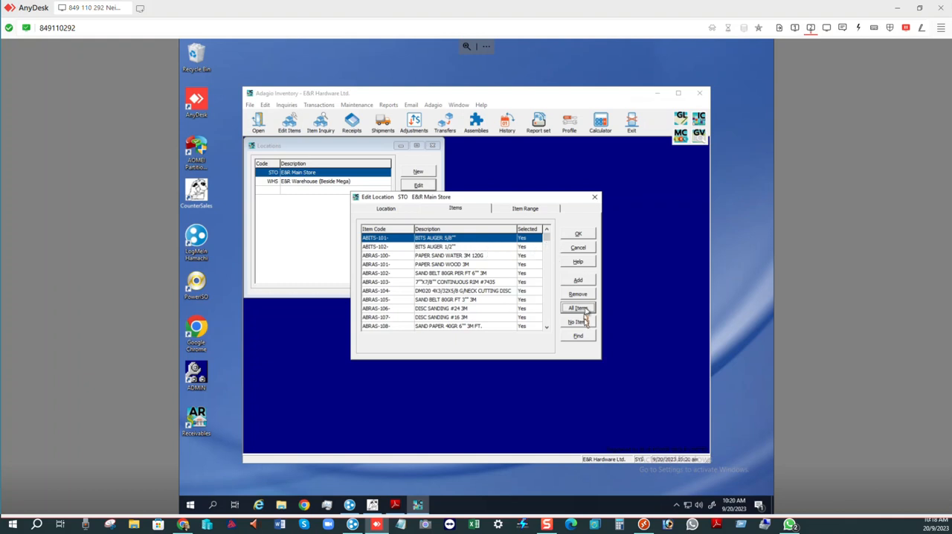
pyautogui.click(578, 235)
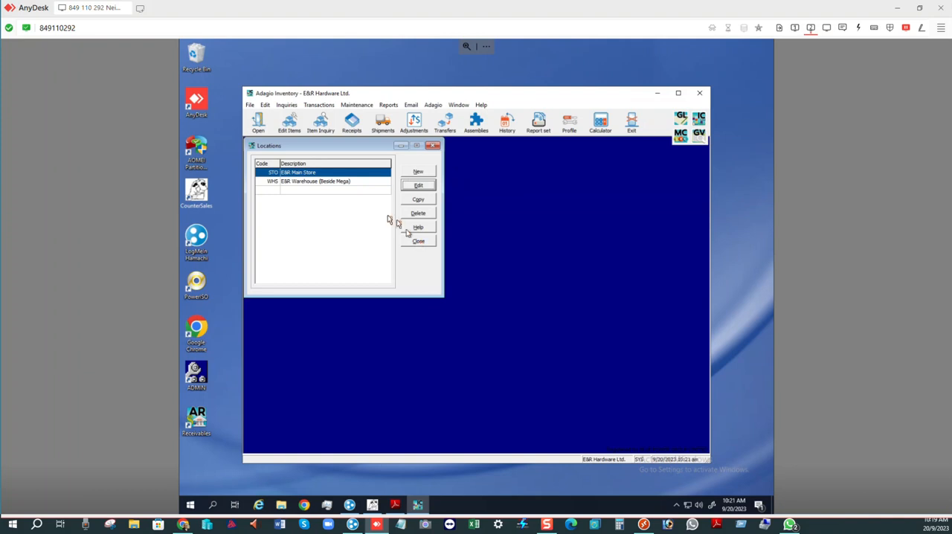
# - Edit location WHS, E&R Warehouse (Beside Mega), to include all inventory items, save it and close the locations list
pyautogui.click(355, 183)
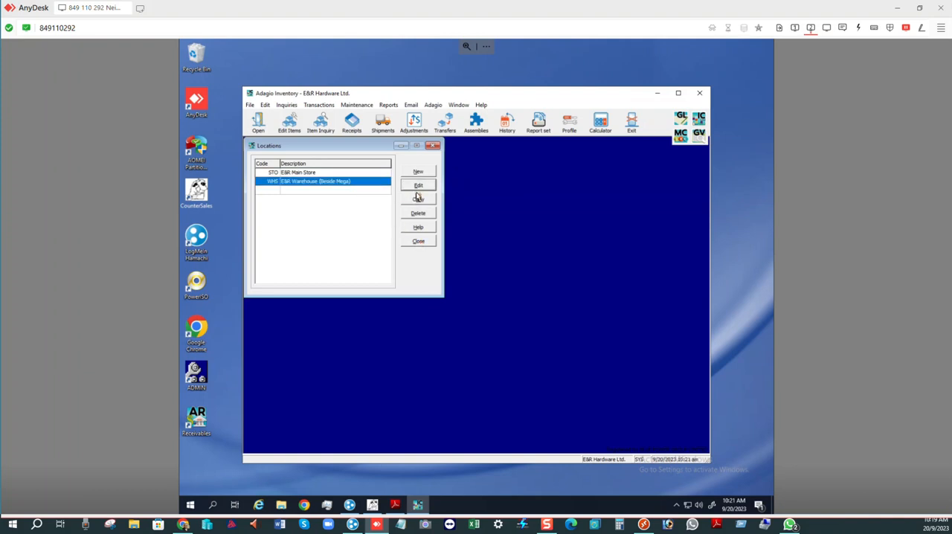
pyautogui.click(418, 186)
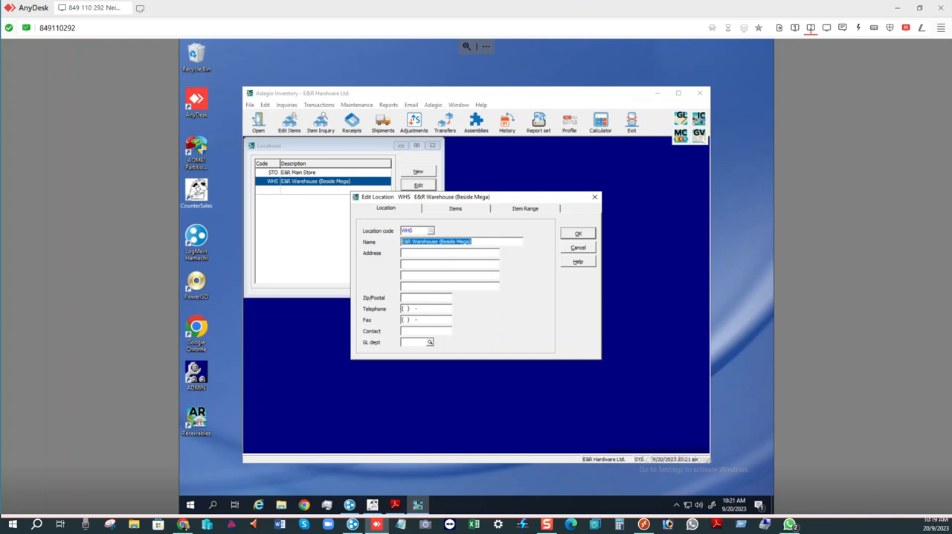
pyautogui.click(452, 209)
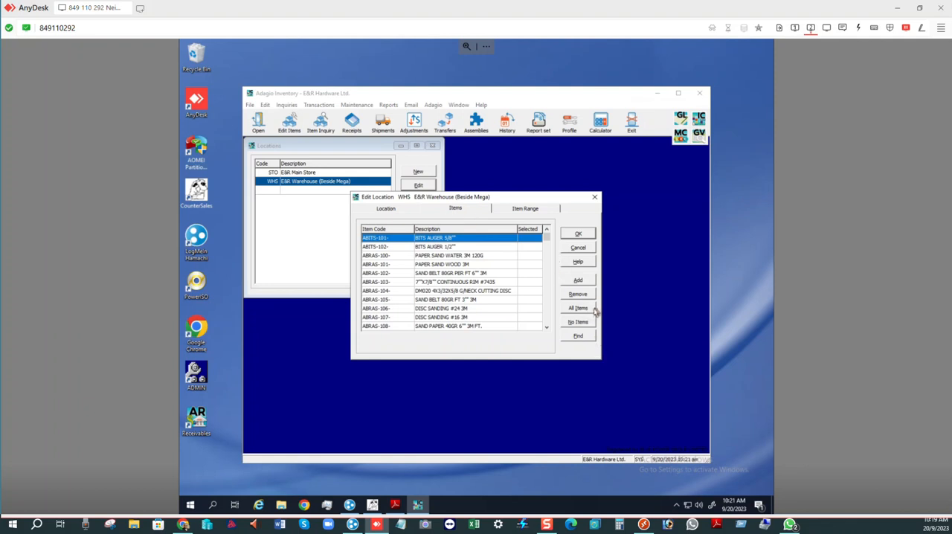
pyautogui.click(582, 309)
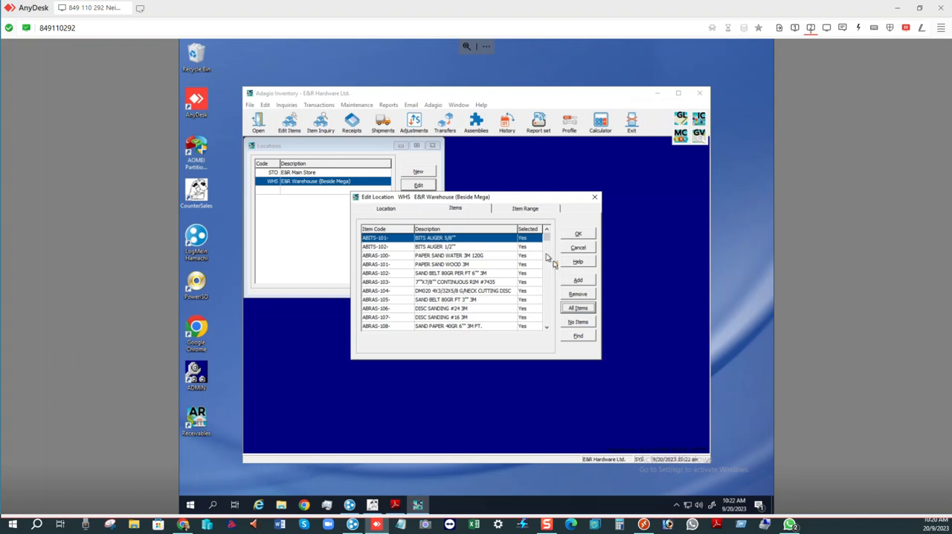
pyautogui.click(578, 235)
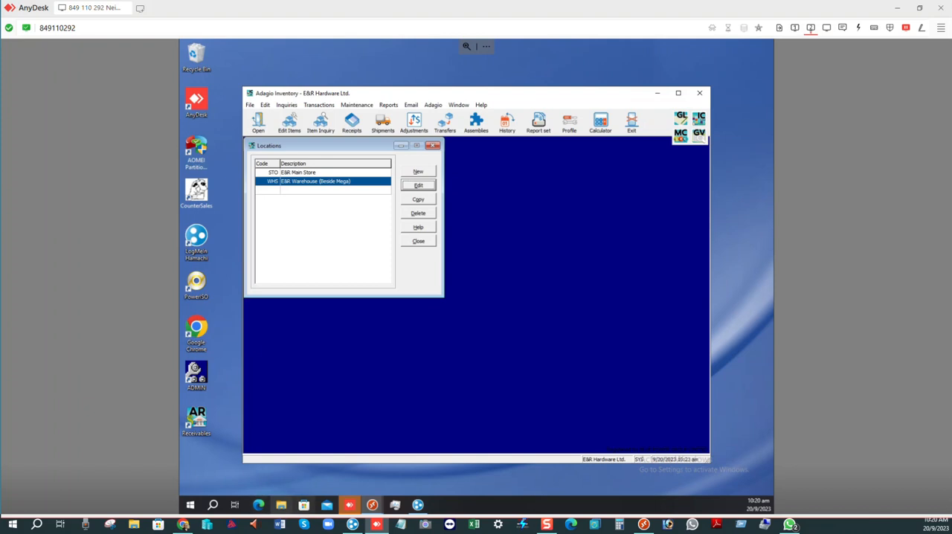
pyautogui.click(432, 146)
# - Reopen physical inventory entry with location STO, E&R Main Store, selected
pyautogui.click(321, 105)
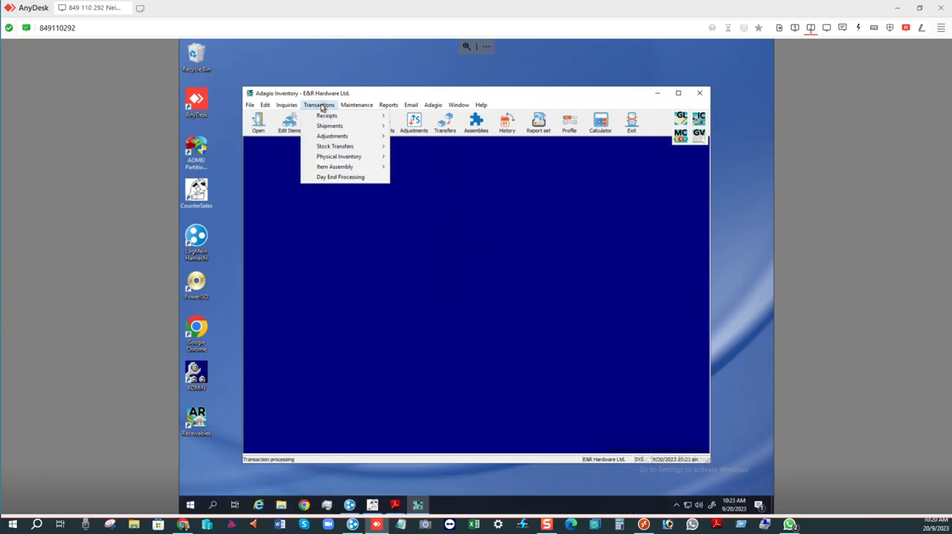
pyautogui.moveTo(345, 159)
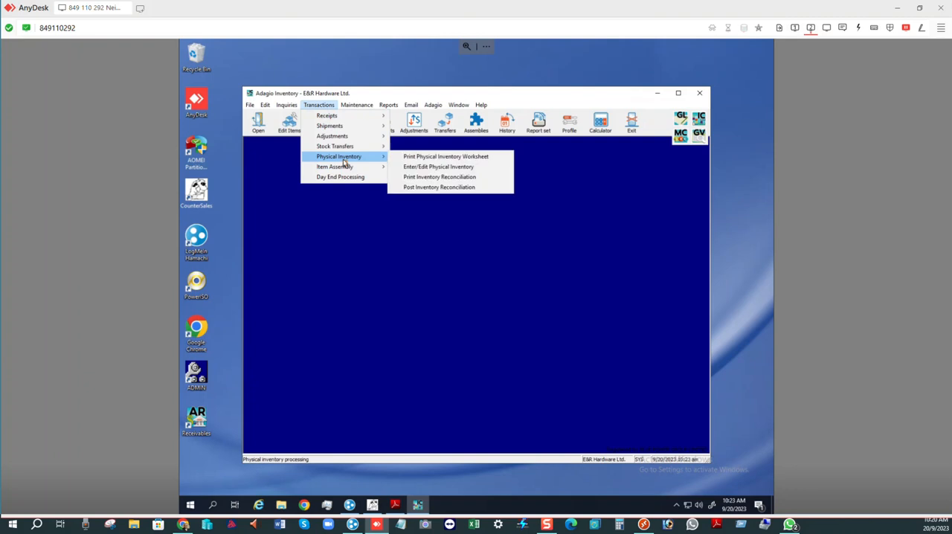
pyautogui.click(449, 170)
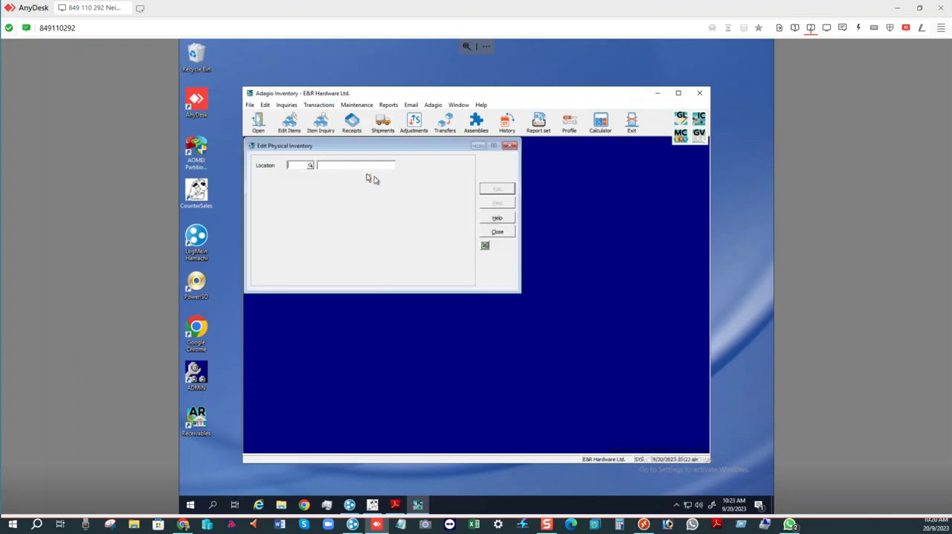
pyautogui.click(310, 165)
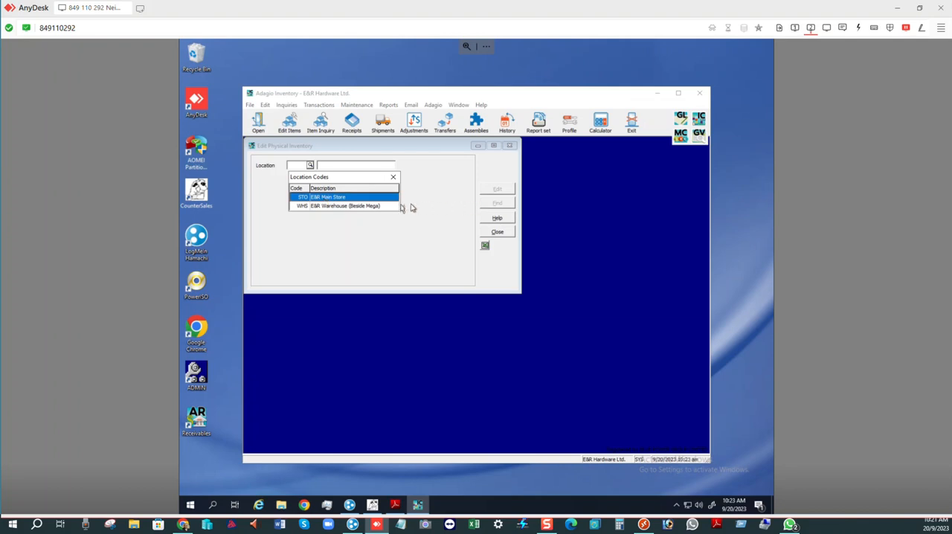
pyautogui.doubleClick(365, 198)
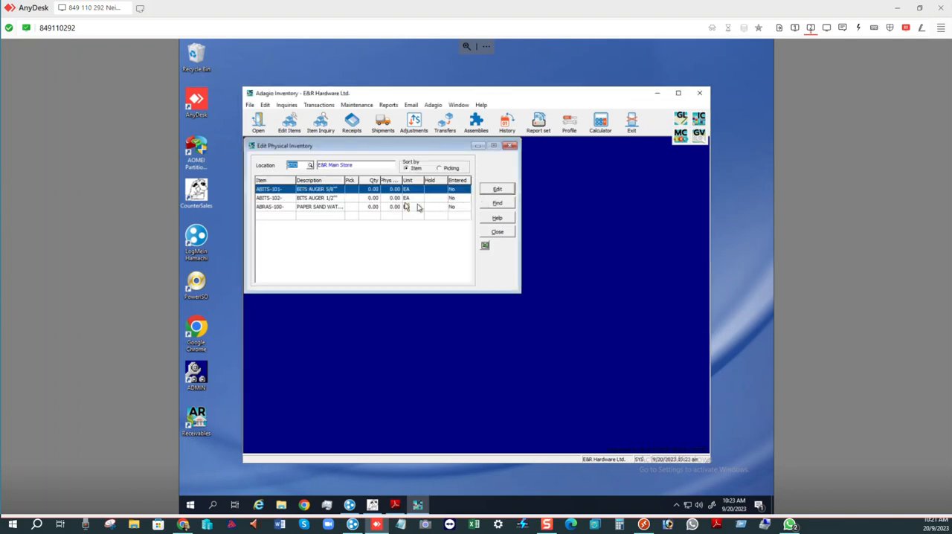
# - Enter physical quantities of 10 for ABITS-101-, 10 for ABITS-102- and 15 for ABRAS-100-, and close the entry form
pyautogui.click(498, 189)
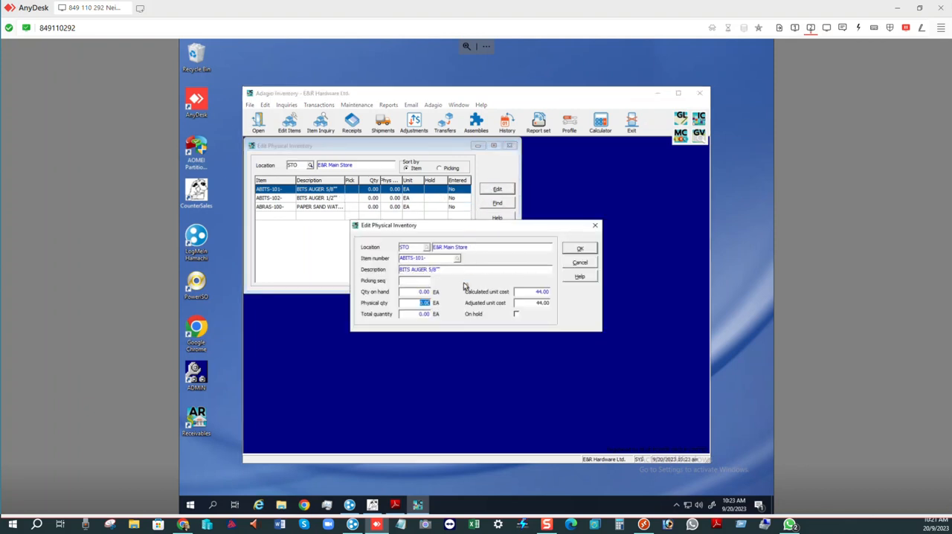
pyautogui.write('10')
pyautogui.click(580, 249)
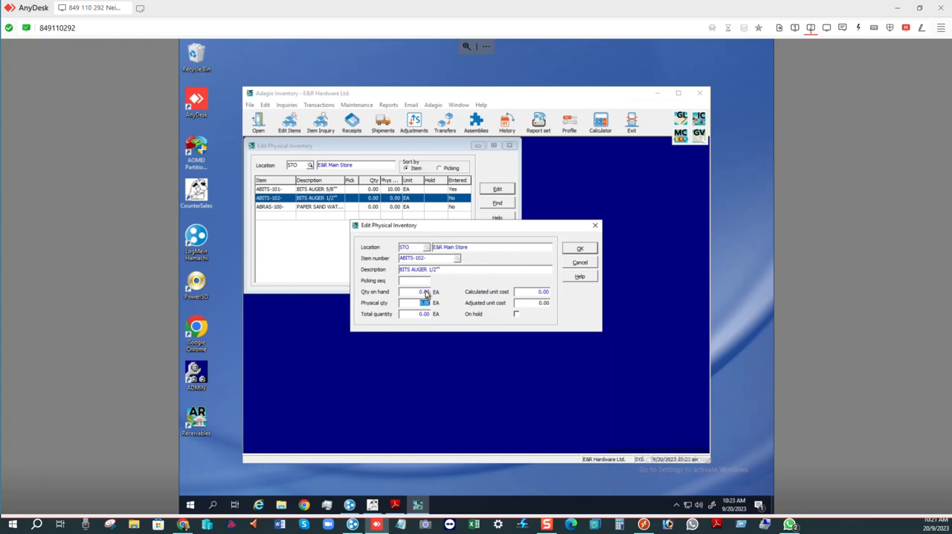
pyautogui.write('10')
pyautogui.click(580, 250)
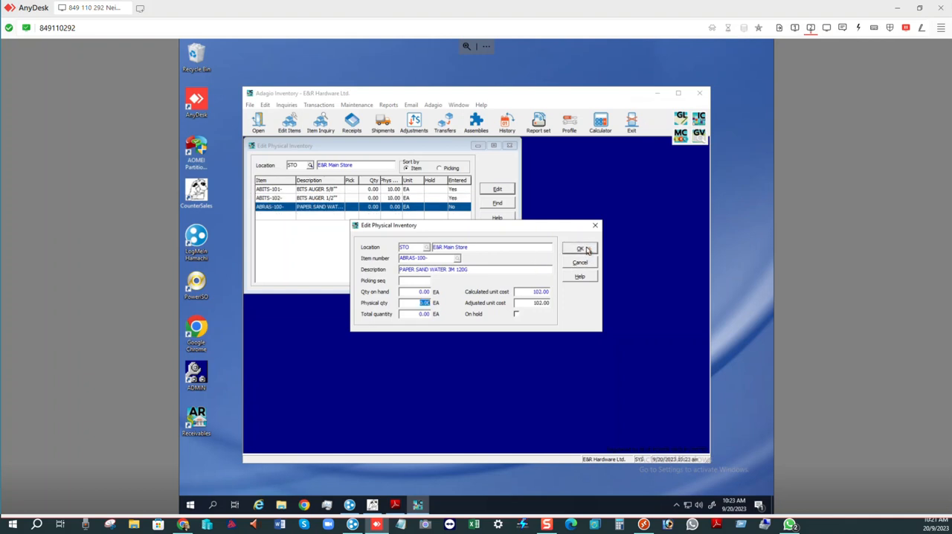
pyautogui.write('15')
pyautogui.click(587, 249)
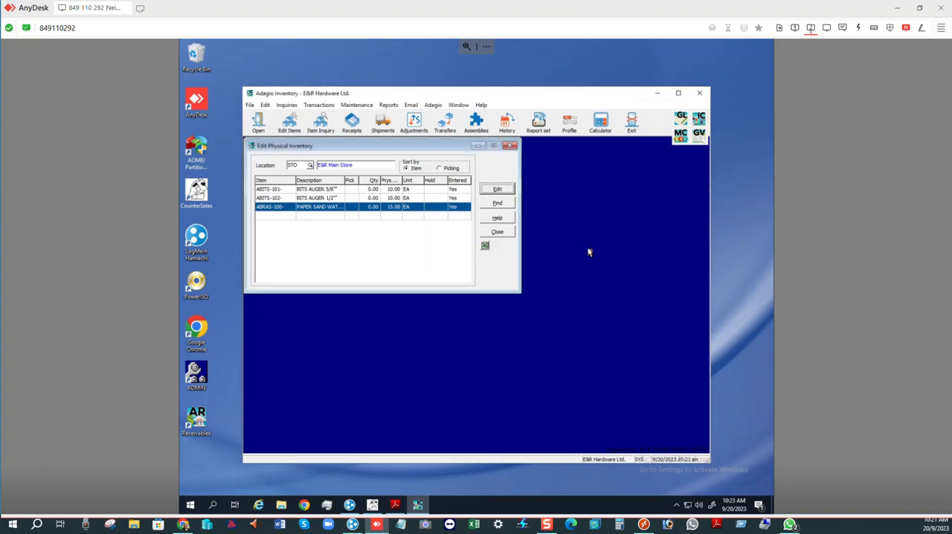
pyautogui.click(496, 233)
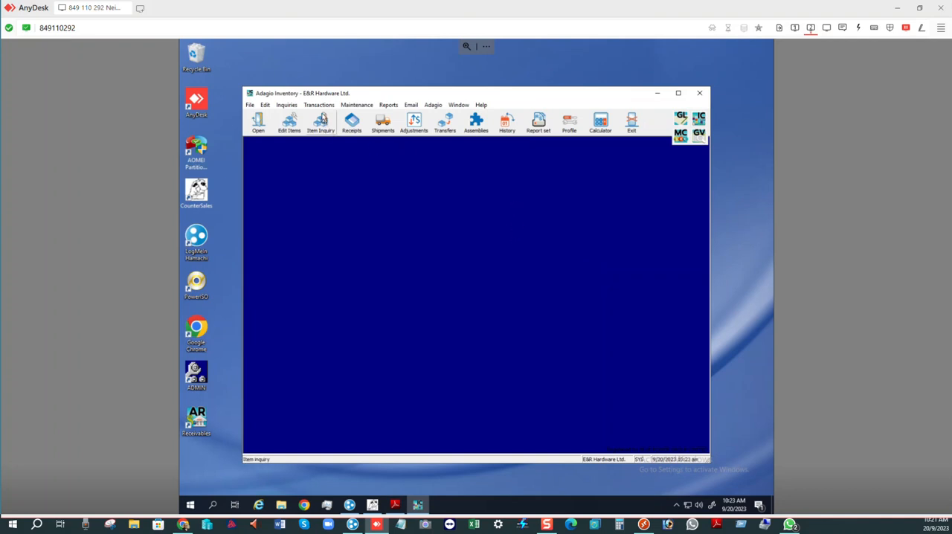
# - Open the inventory reconciliation print options and set both the starting and ending location to STO, E&R Main Store
pyautogui.click(319, 105)
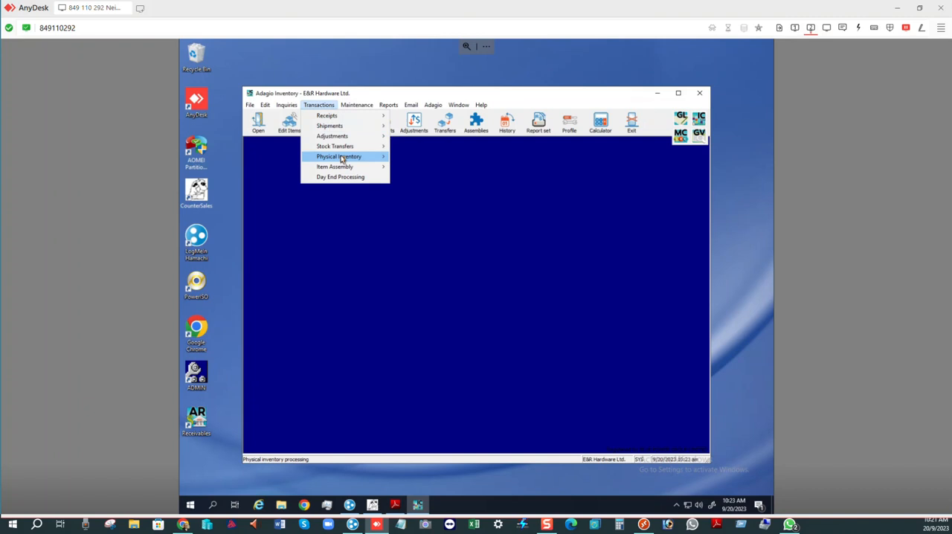
pyautogui.moveTo(340, 156)
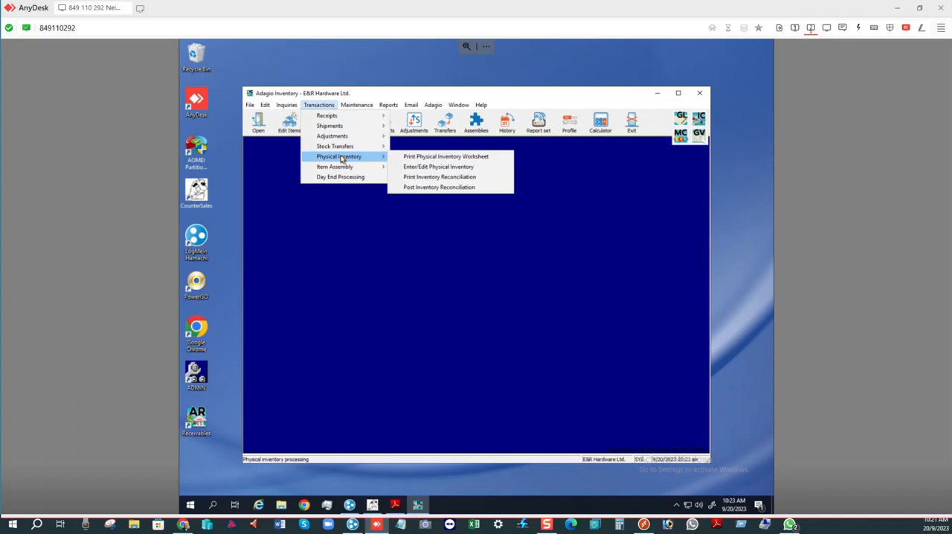
pyautogui.click(426, 178)
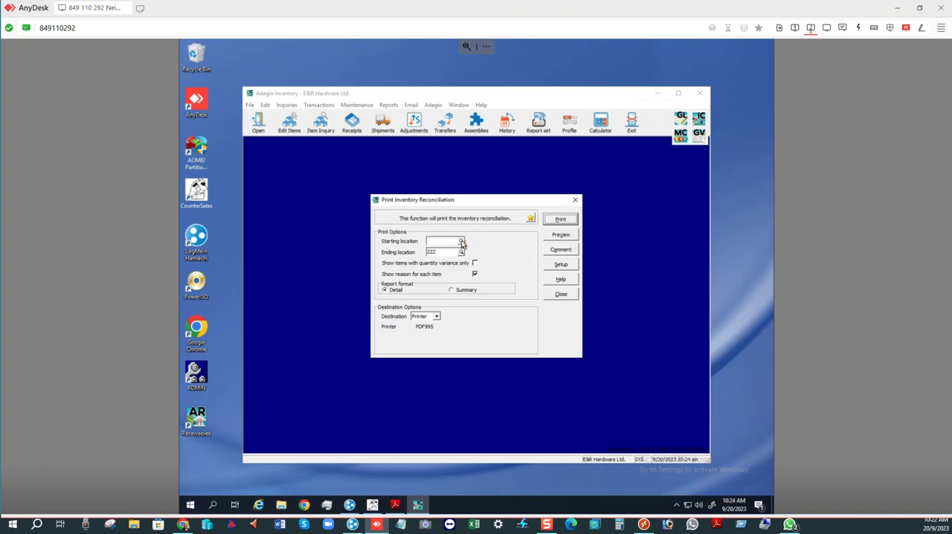
pyautogui.click(460, 242)
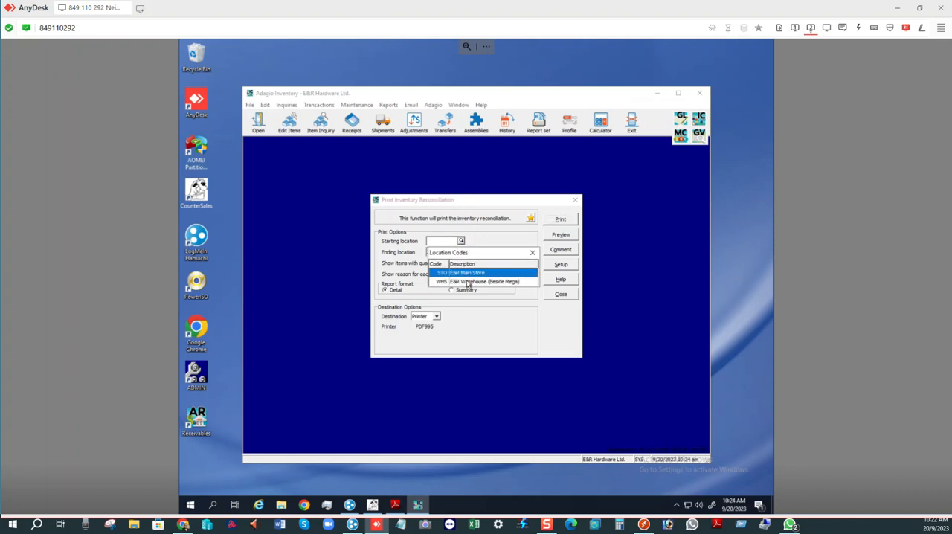
pyautogui.click(485, 240)
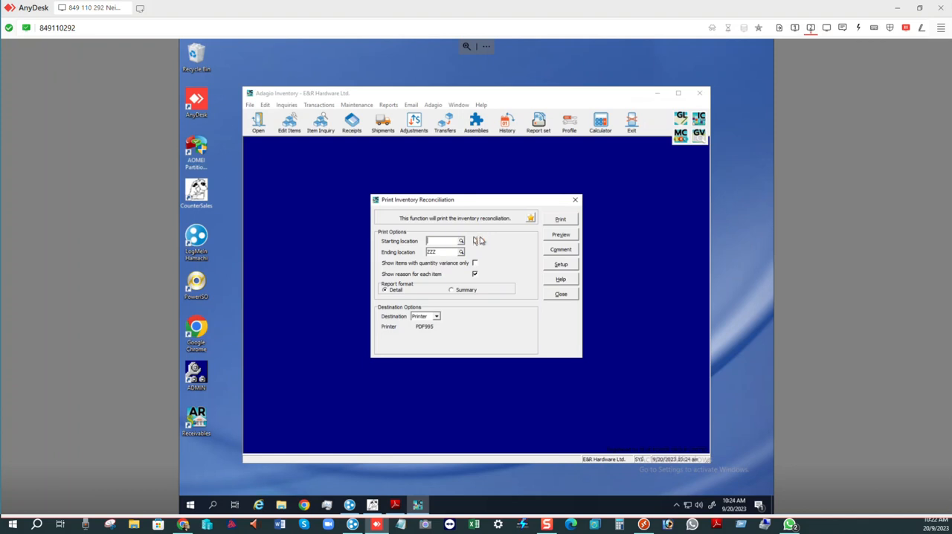
pyautogui.click(460, 242)
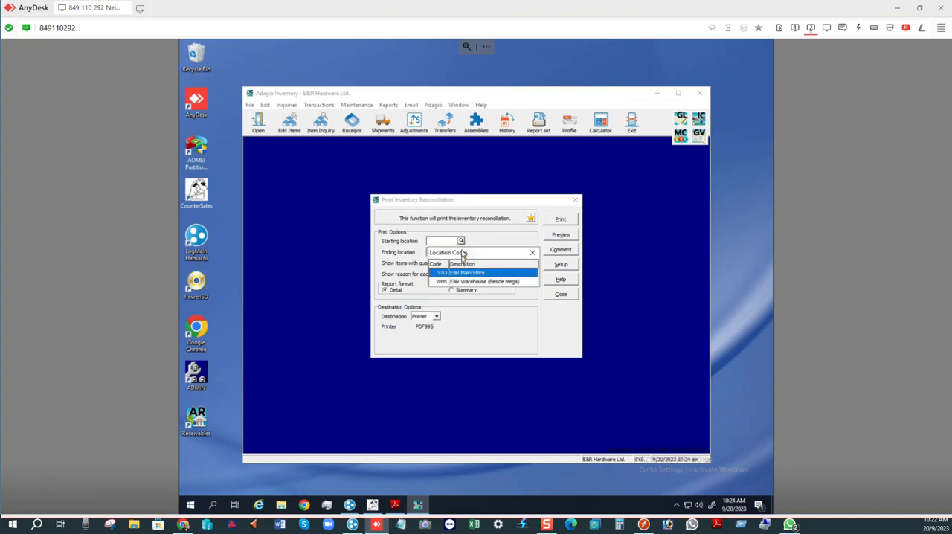
pyautogui.doubleClick(461, 275)
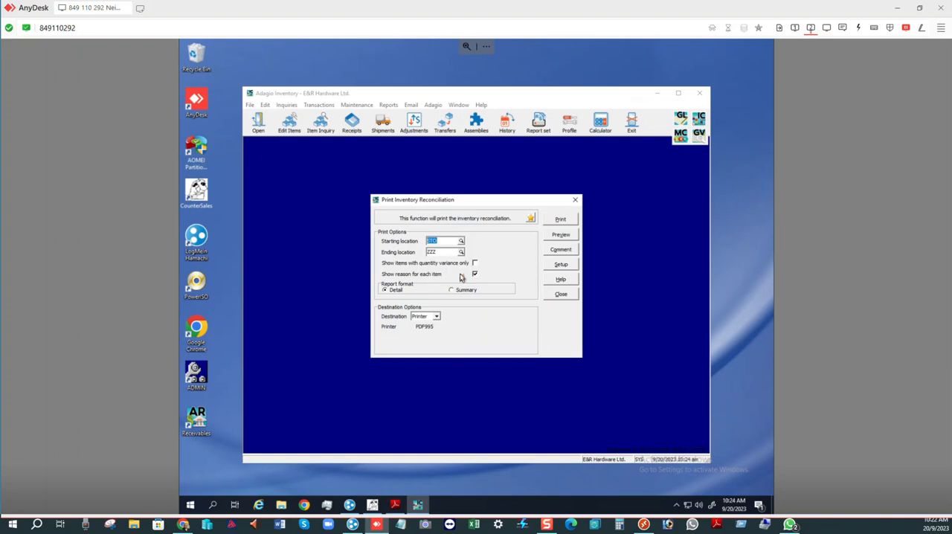
pyautogui.click(461, 252)
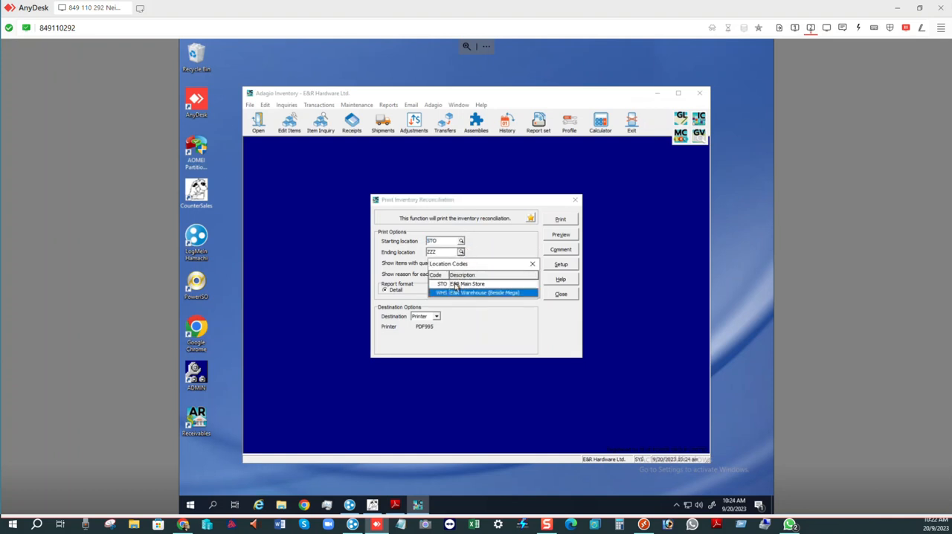
pyautogui.click(458, 284)
pyautogui.doubleClick(457, 284)
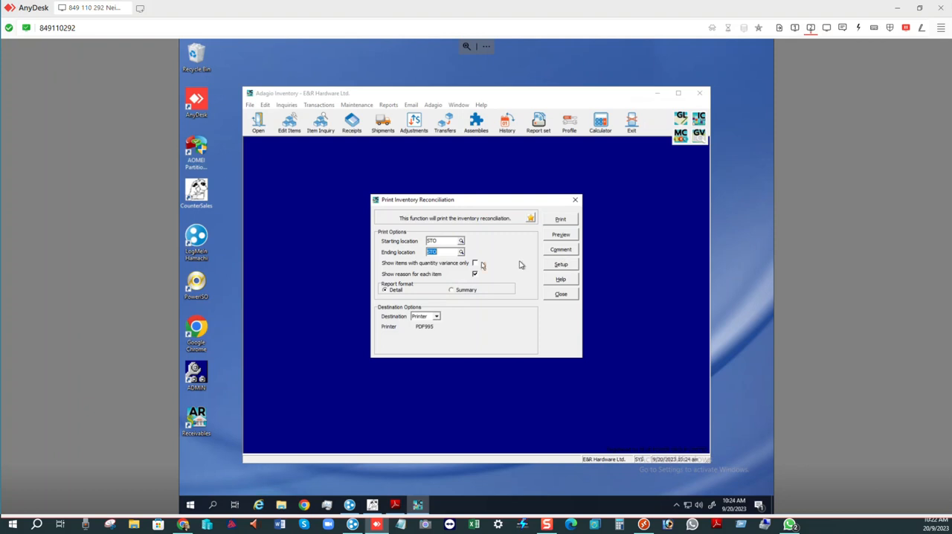
# - Print the detailed inventory reconciliation with Printer as the destination, and continue past the sponsor page with the sponsored version
pyautogui.click(437, 317)
pyautogui.click(438, 317)
pyautogui.click(557, 222)
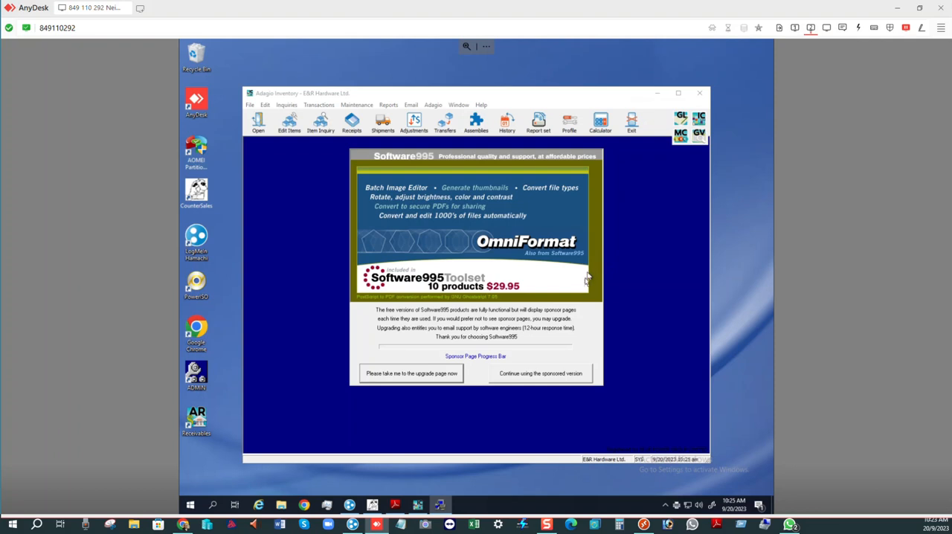
pyautogui.click(539, 376)
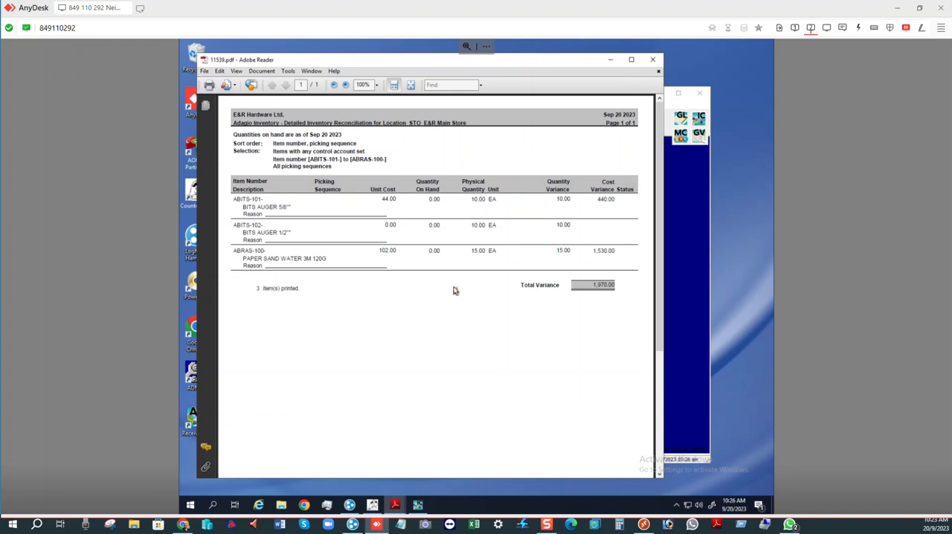
# - Minimize the PDF report, return to the Rochester Server remote session and close the reconciliation print dialog
pyautogui.click(610, 61)
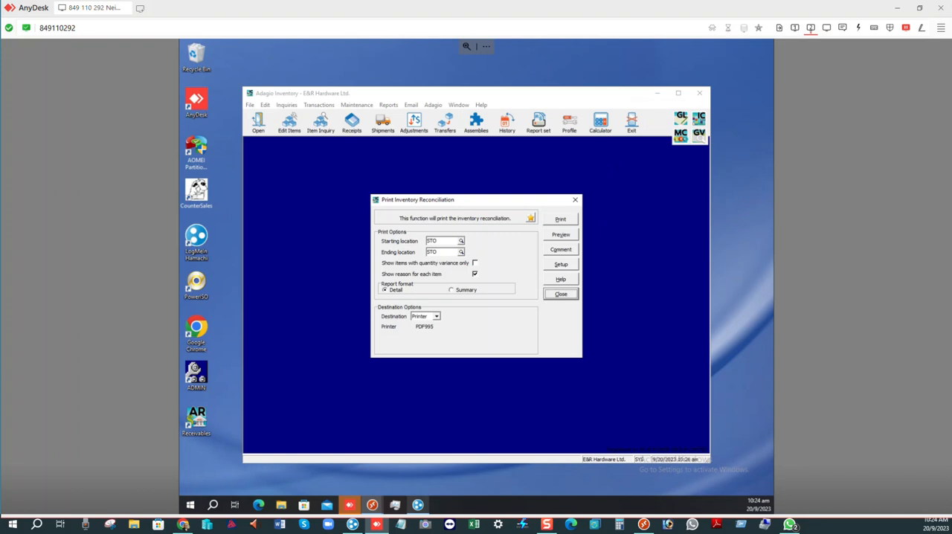
pyautogui.moveTo(372, 505)
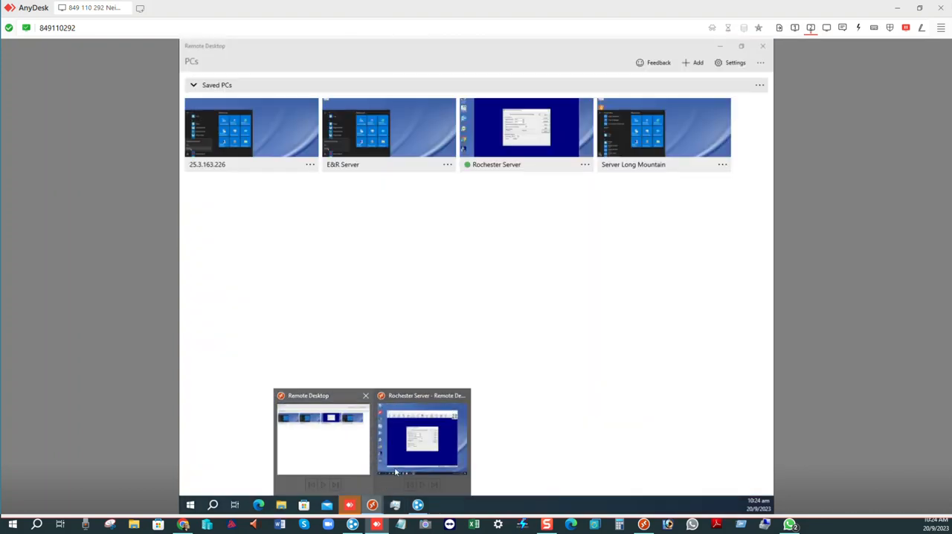
pyautogui.click(396, 472)
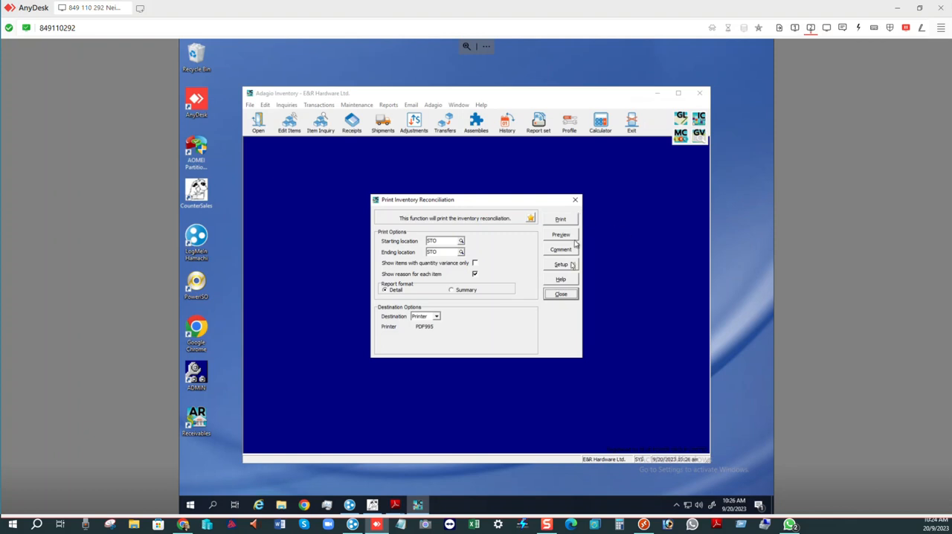
pyautogui.click(564, 296)
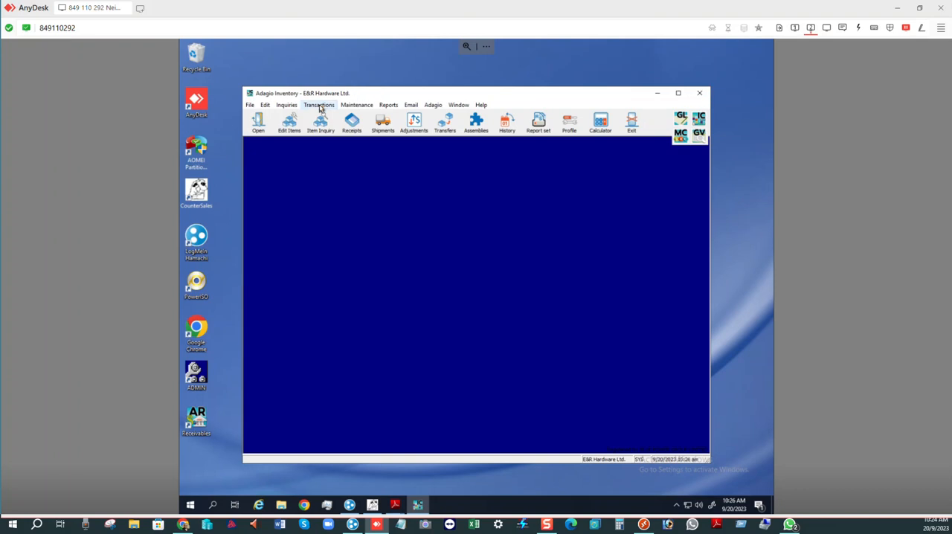
# - Reopen physical inventory entry for location STO, E&R Main Store, and widen its window
pyautogui.click(320, 109)
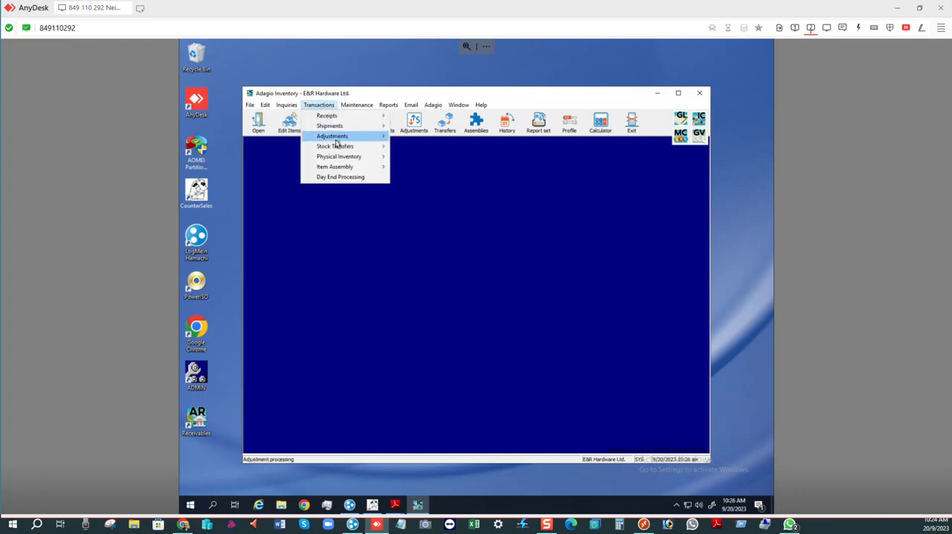
pyautogui.moveTo(340, 159)
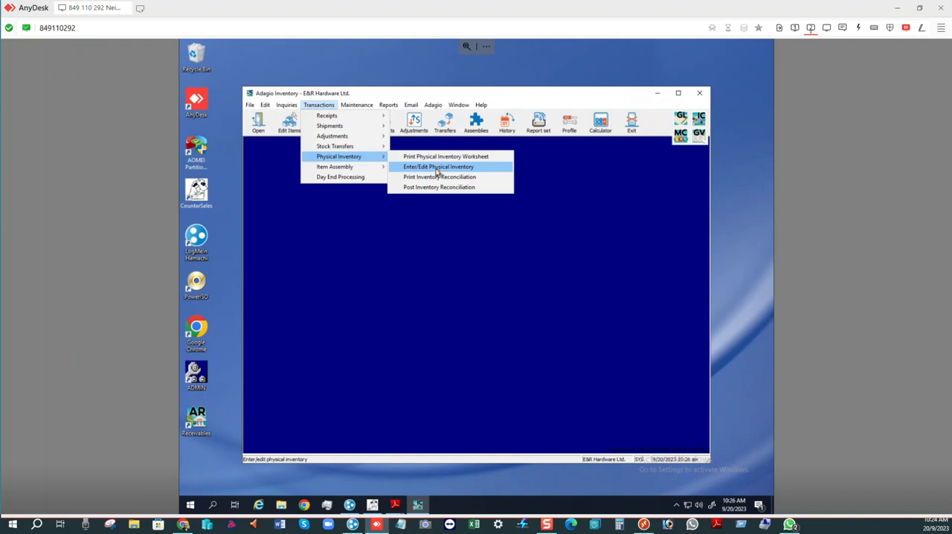
pyautogui.click(438, 172)
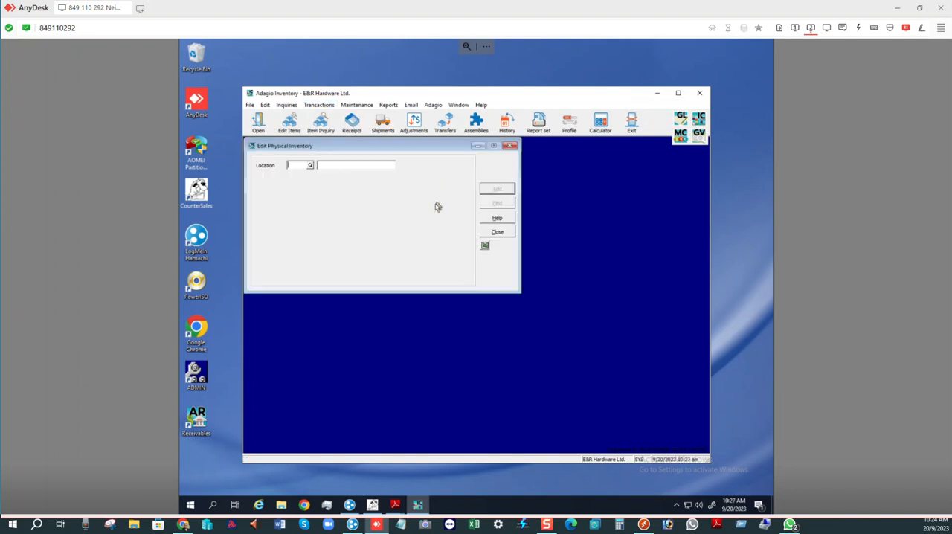
pyautogui.click(311, 165)
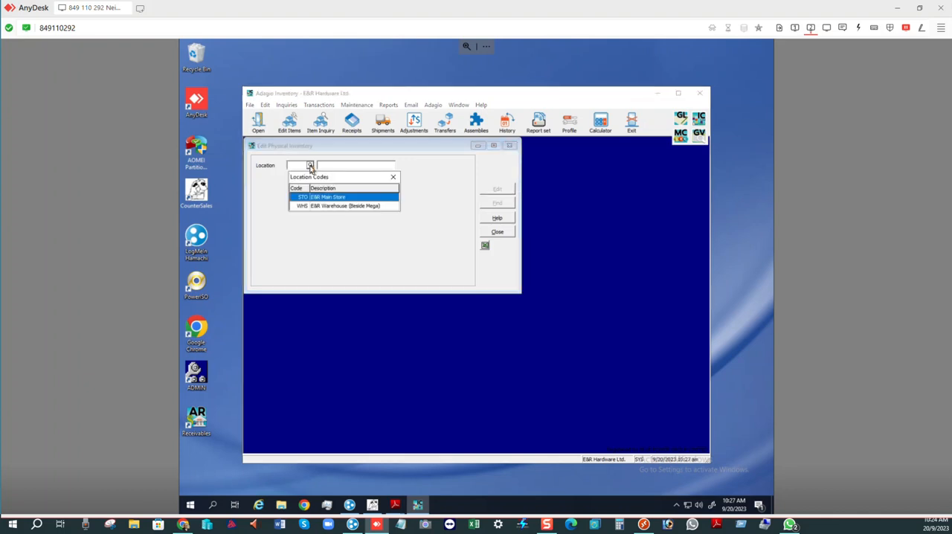
pyautogui.doubleClick(323, 198)
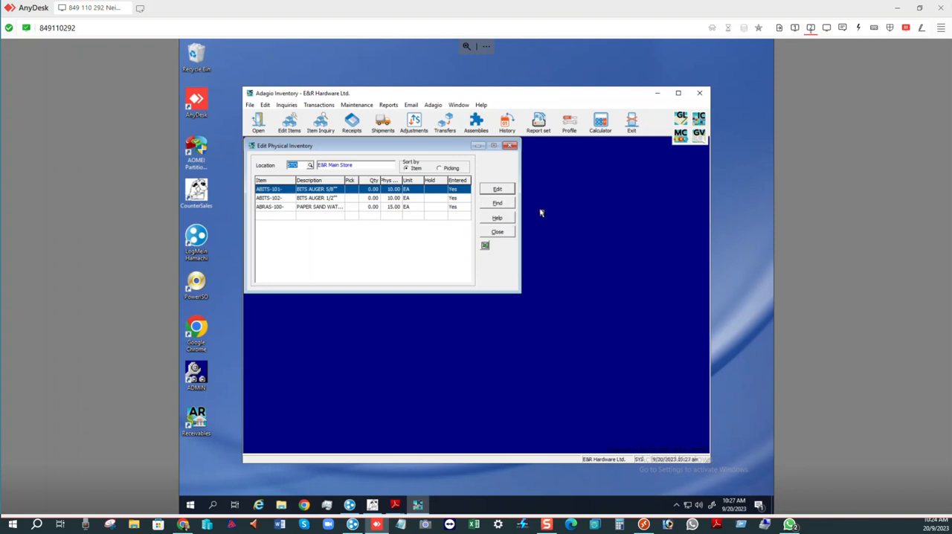
pyautogui.click(342, 199)
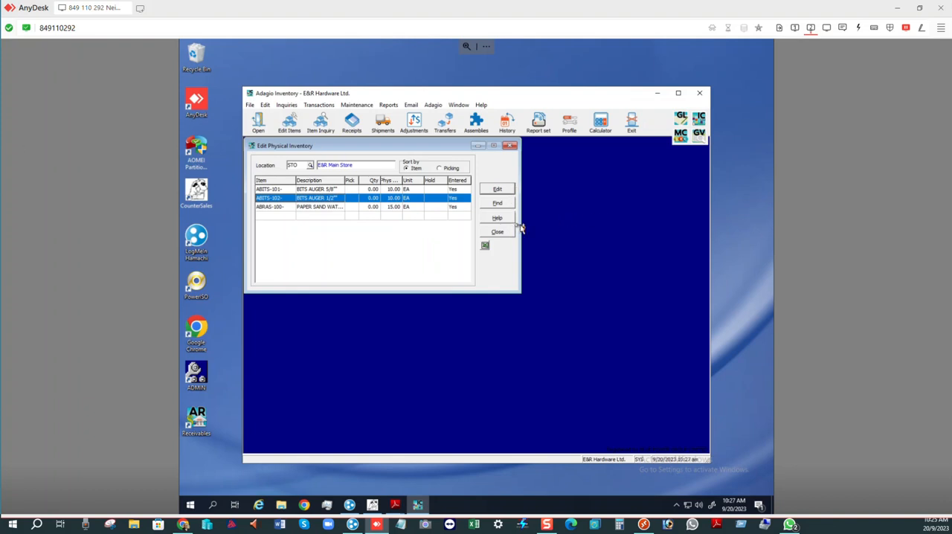
pyautogui.moveTo(521, 228); pyautogui.dragTo(606, 223)
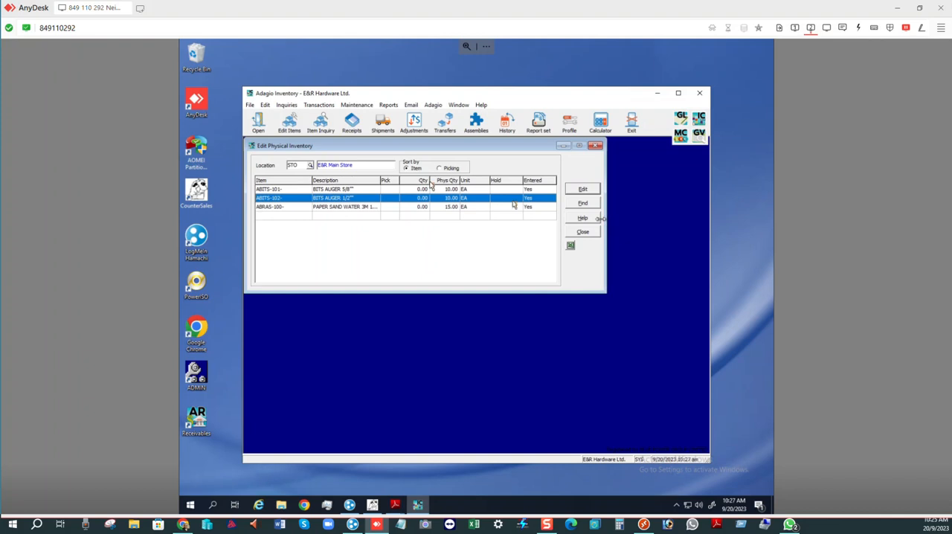
pyautogui.rightClick(369, 183)
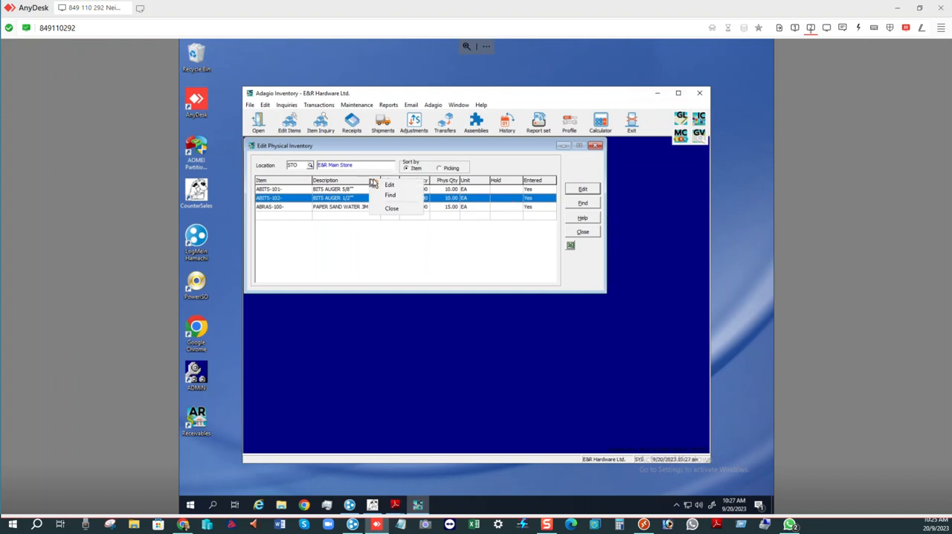
pyautogui.click(389, 186)
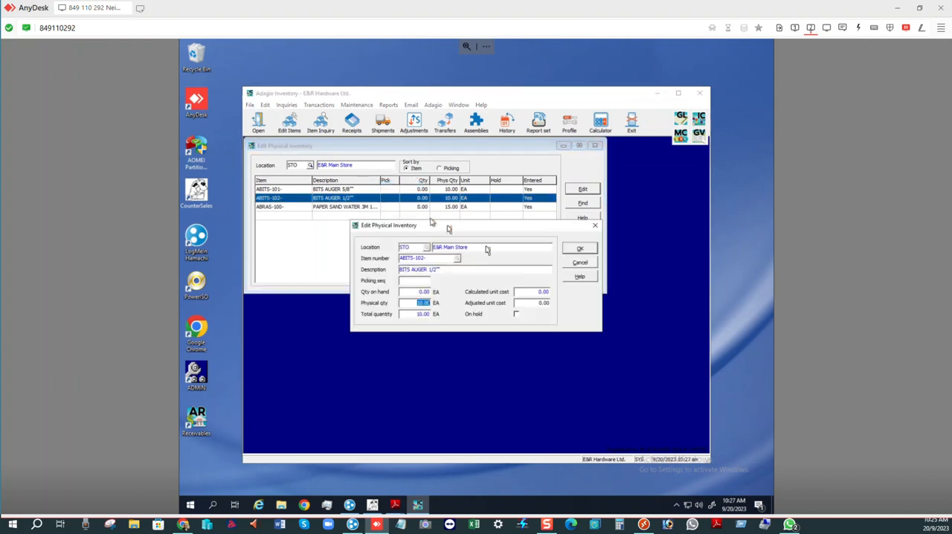
pyautogui.click(570, 266)
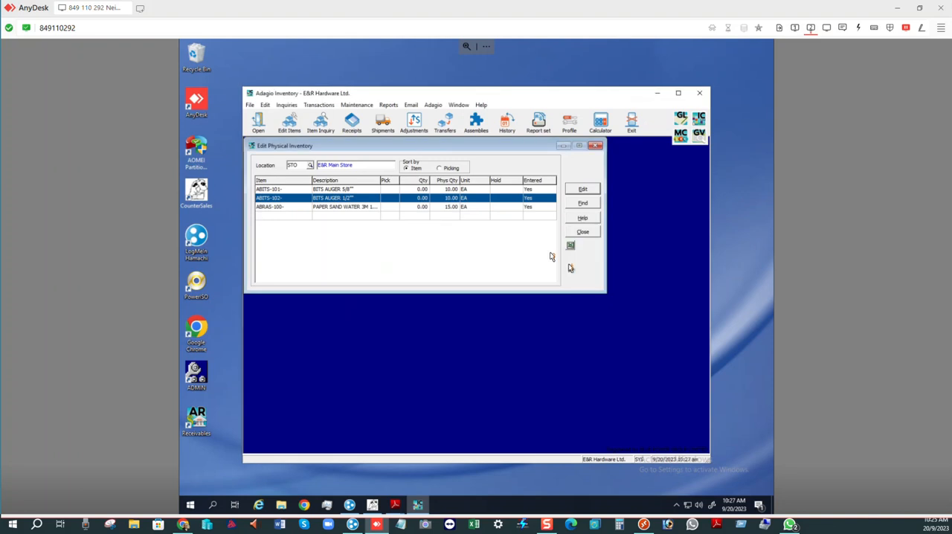
pyautogui.rightClick(371, 183)
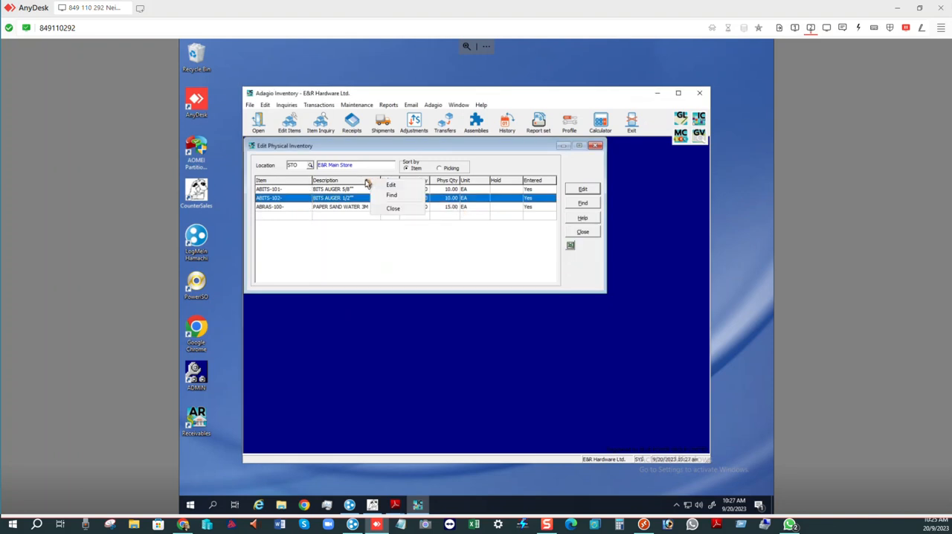
# - Open the column editor for the physical inventory list and add the Unit Cost field to the displayed columns
pyautogui.rightClick(366, 182)
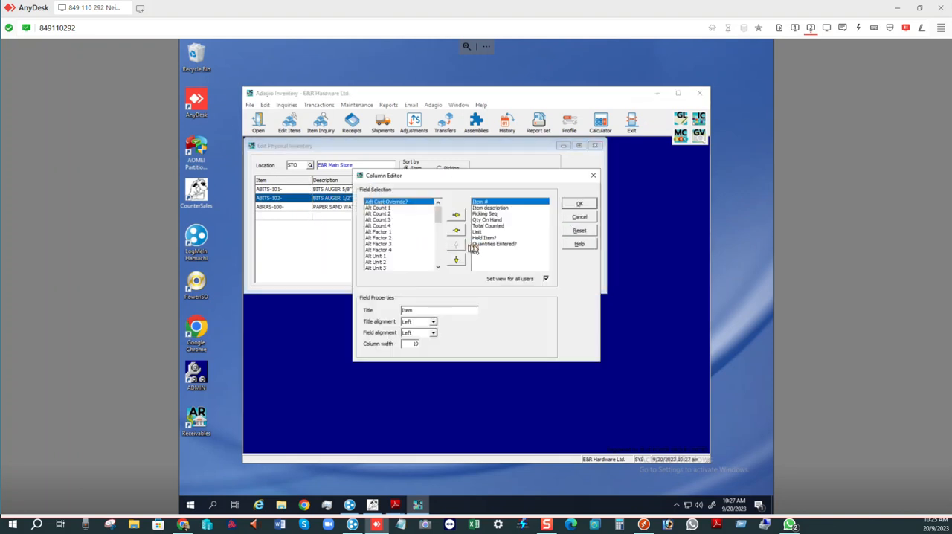
pyautogui.click(438, 225)
pyautogui.moveTo(439, 226); pyautogui.dragTo(436, 262)
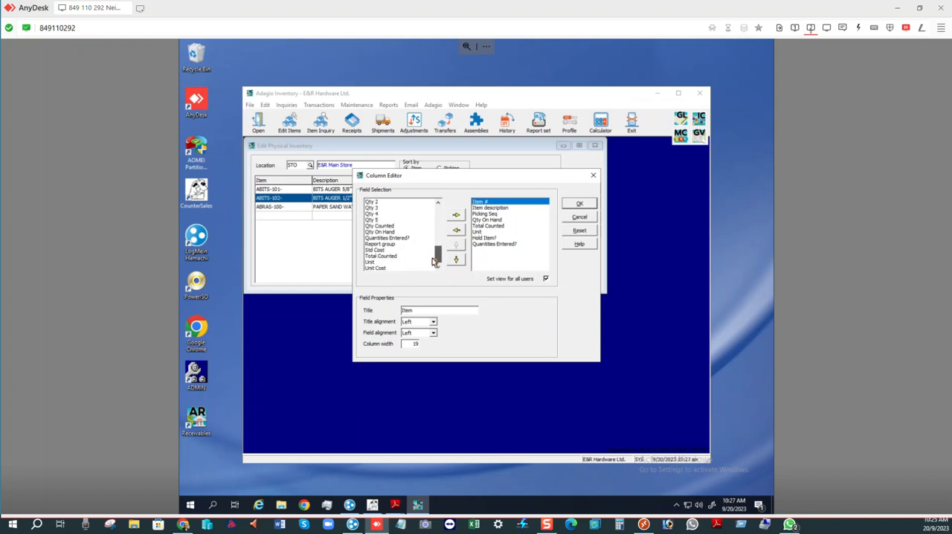
pyautogui.click(393, 270)
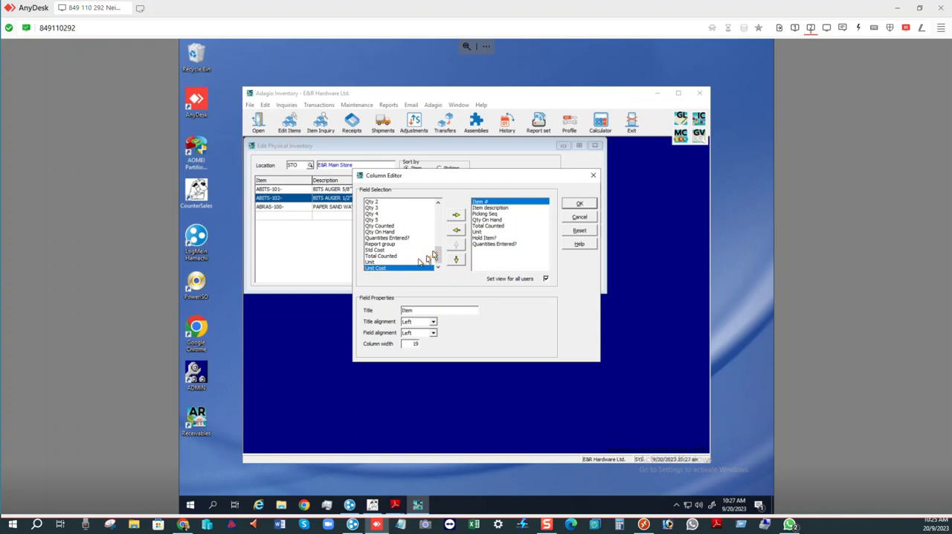
pyautogui.click(456, 216)
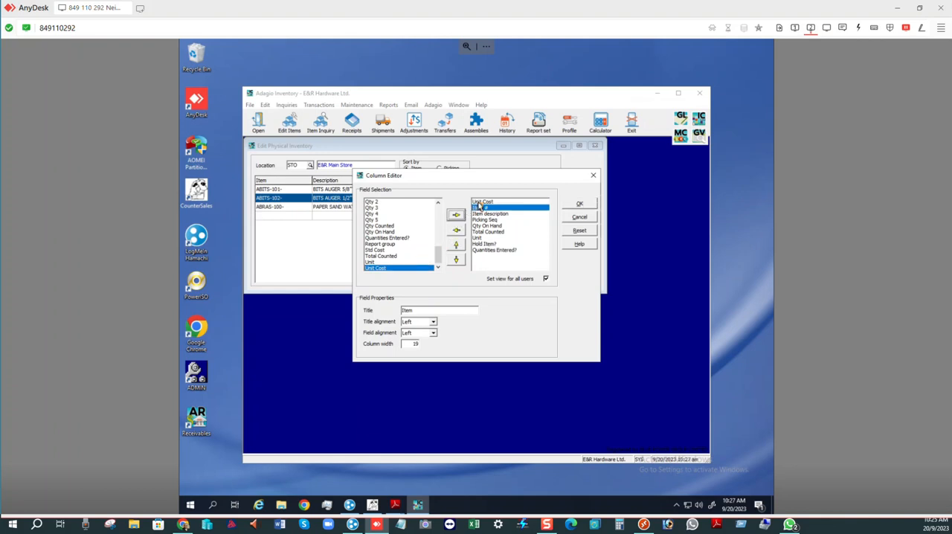
# - Place the Unit Cost column between Unit and Hold Item? and apply the column layout
pyautogui.click(480, 202)
pyautogui.click(457, 260)
pyautogui.click(458, 260)
pyautogui.click(458, 260)
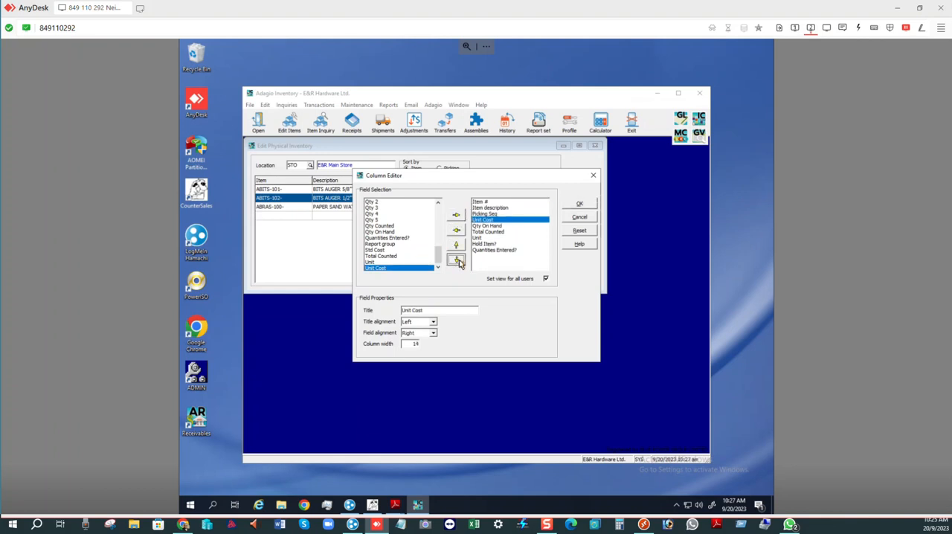
pyautogui.click(457, 260)
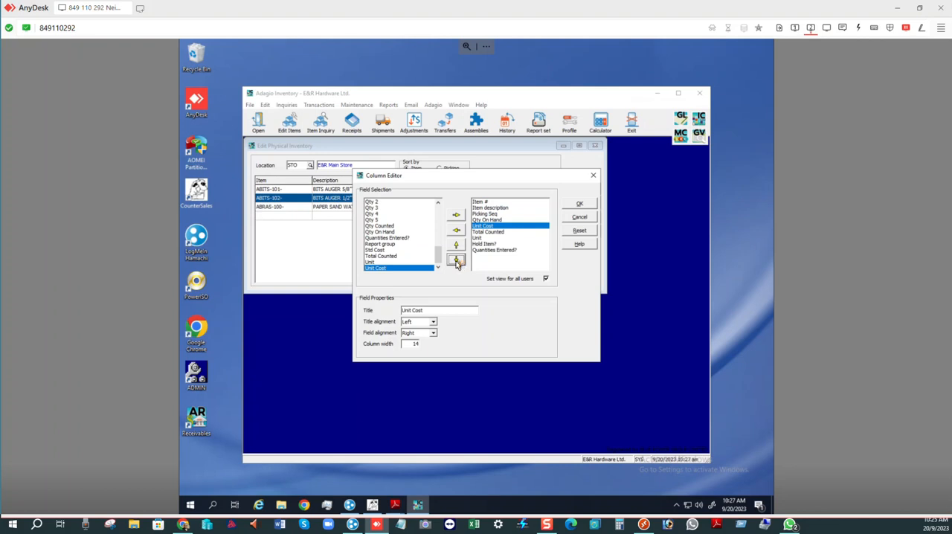
pyautogui.click(456, 261)
pyautogui.click(457, 260)
pyautogui.click(456, 260)
pyautogui.click(457, 260)
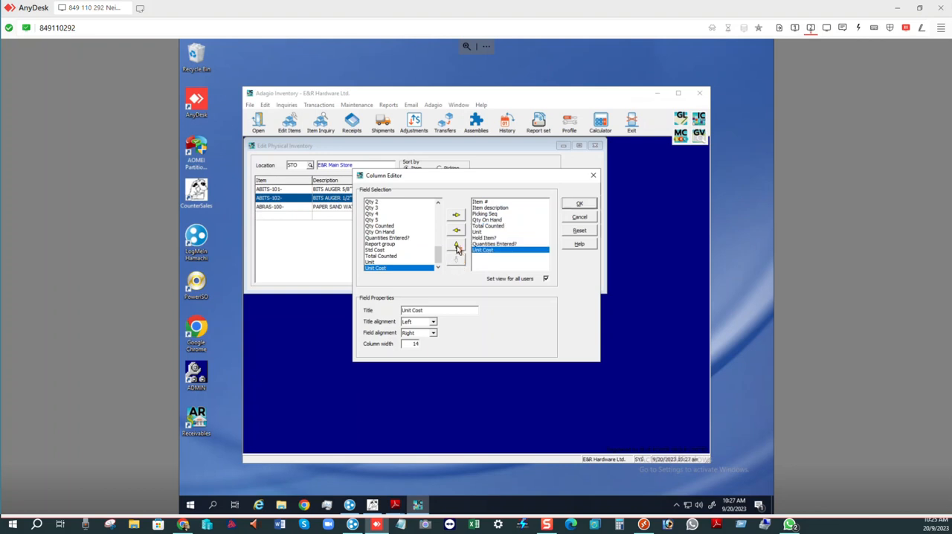
pyautogui.click(457, 247)
pyautogui.click(457, 247)
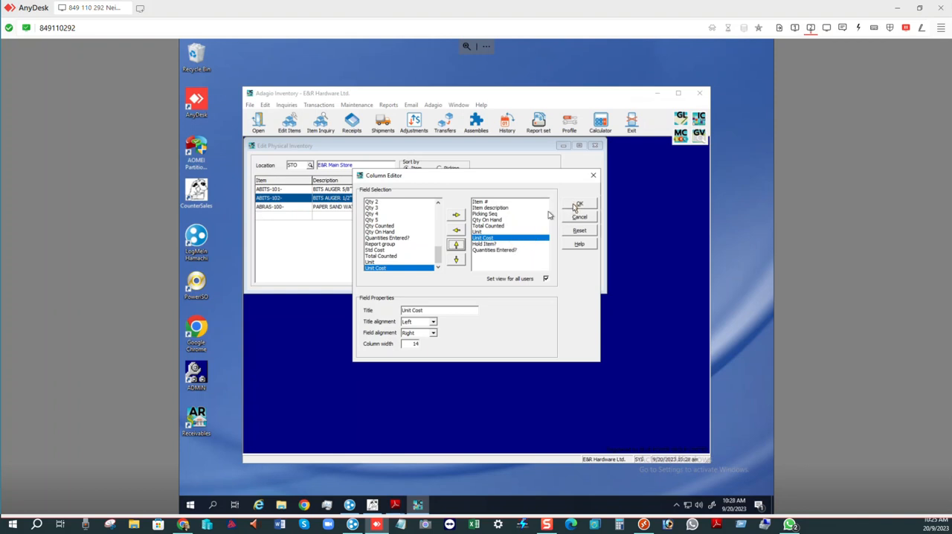
pyautogui.click(574, 204)
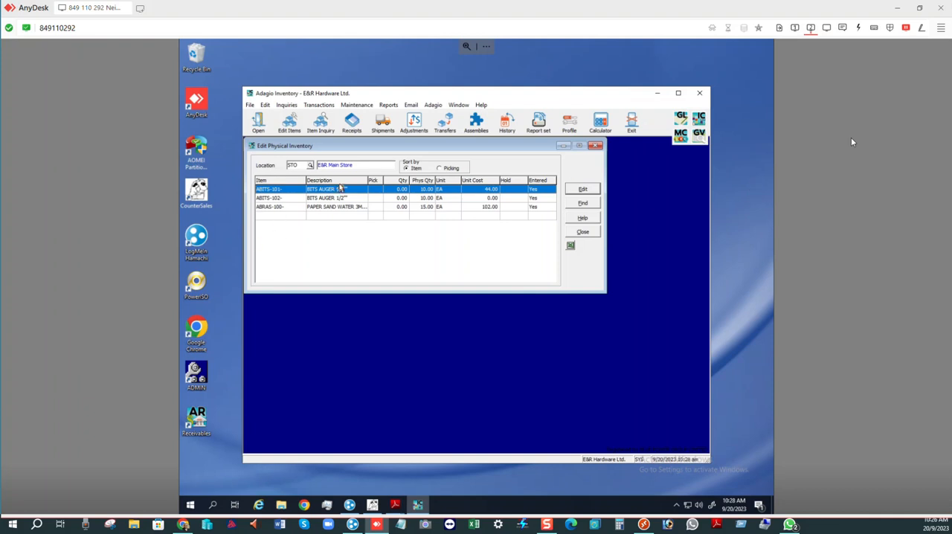
pyautogui.rightClick(342, 181)
pyautogui.click(342, 181)
pyautogui.rightClick(368, 184)
pyautogui.click(371, 189)
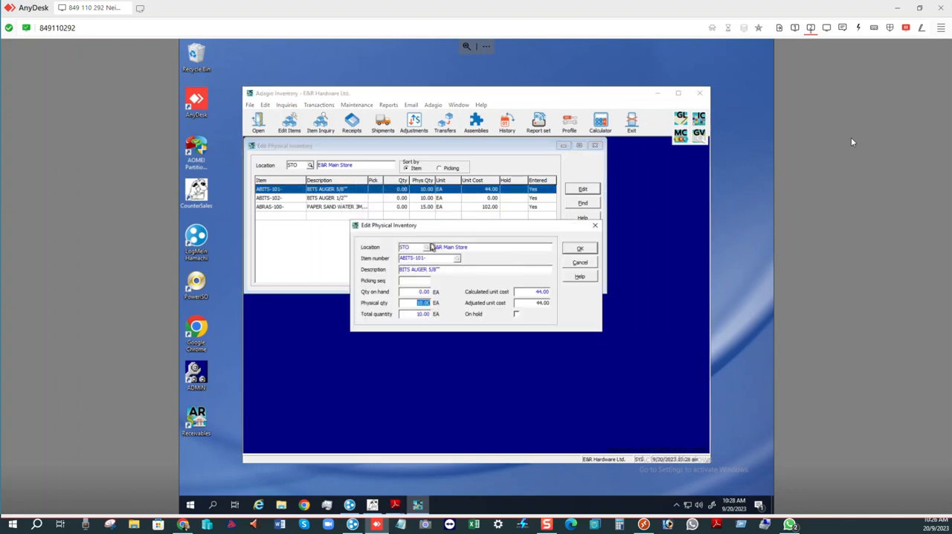
pyautogui.click(582, 250)
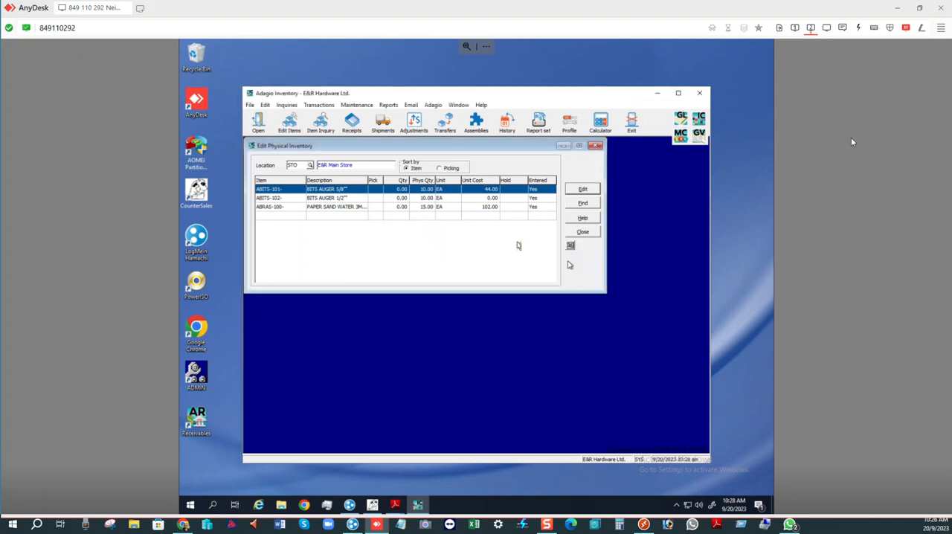
pyautogui.rightClick(347, 182)
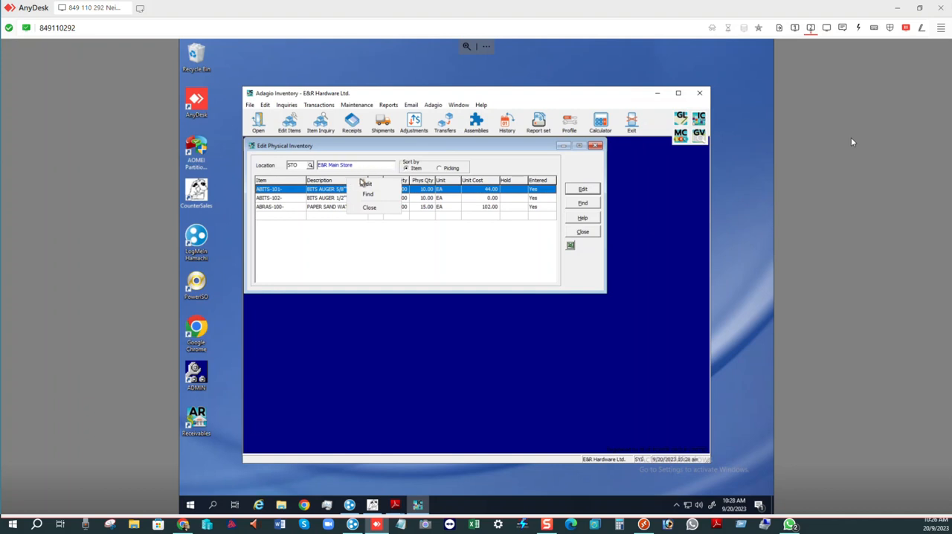
pyautogui.click(366, 184)
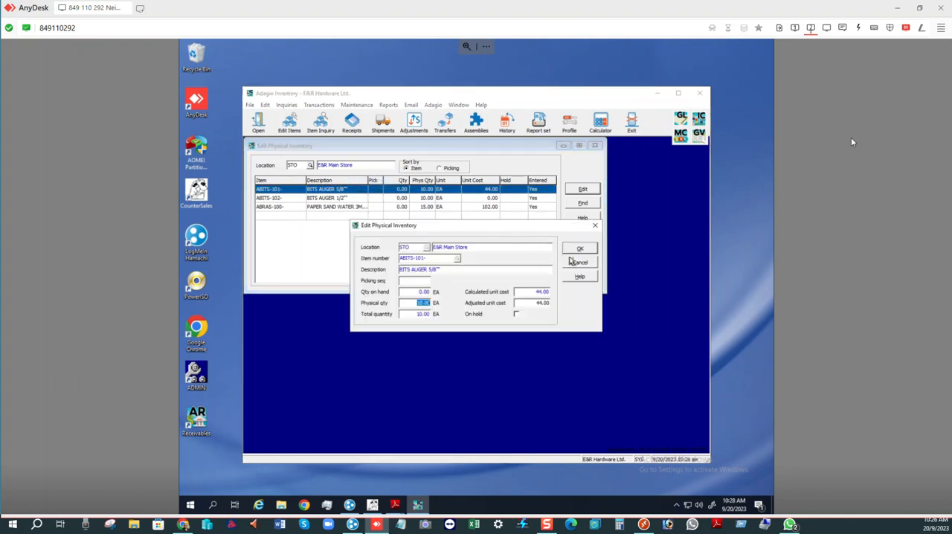
pyautogui.click(573, 262)
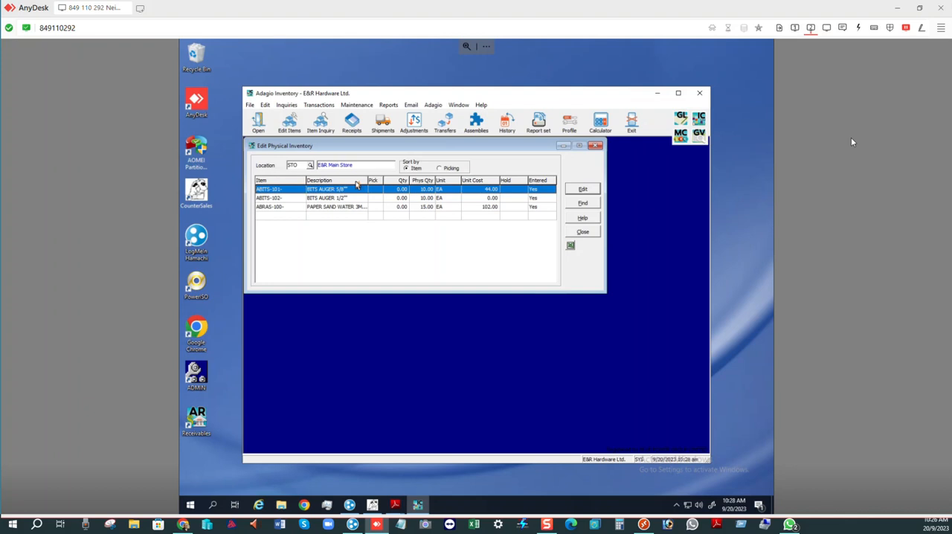
# - Reopen the column editor for the physical inventory list, move Quantities Entered? above Hold Item? and apply the layout
pyautogui.rightClick(356, 182)
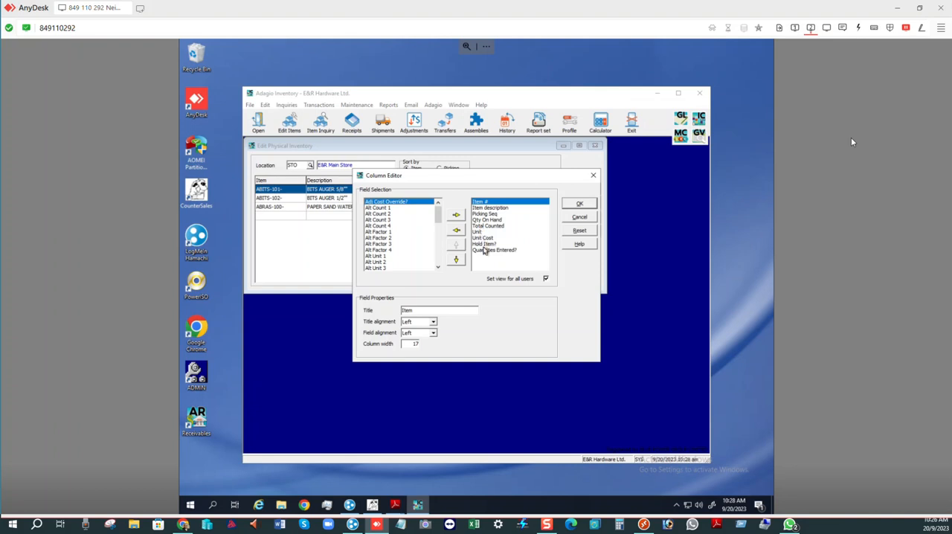
pyautogui.click(483, 245)
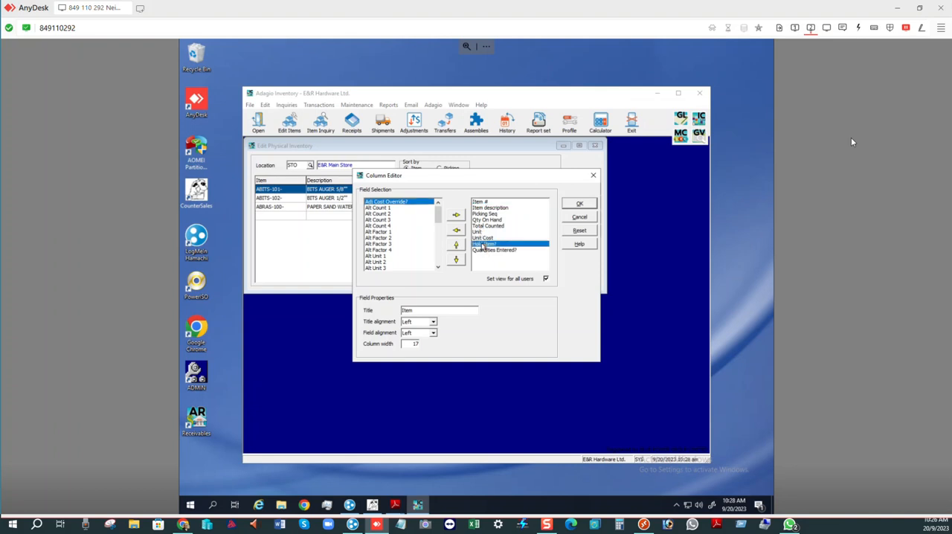
pyautogui.click(484, 253)
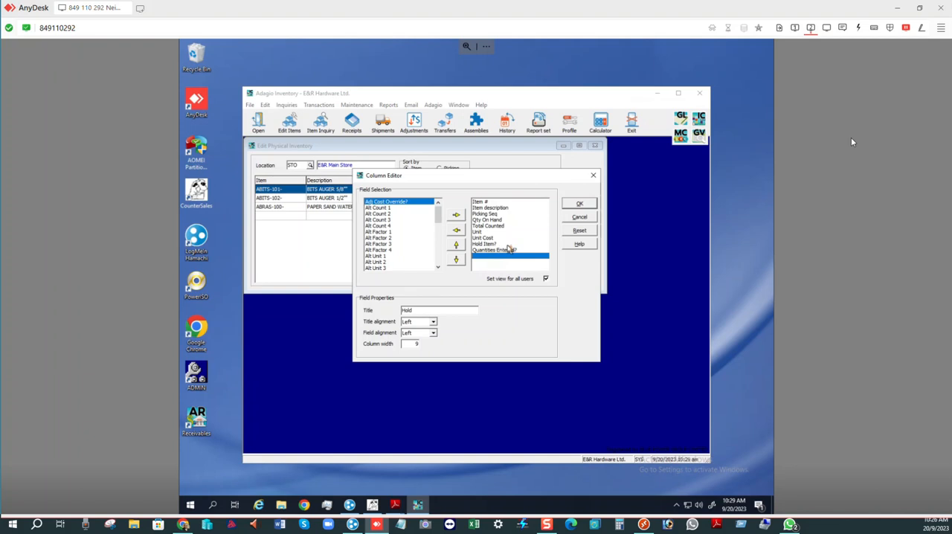
pyautogui.click(478, 244)
pyautogui.click(477, 256)
pyautogui.click(479, 251)
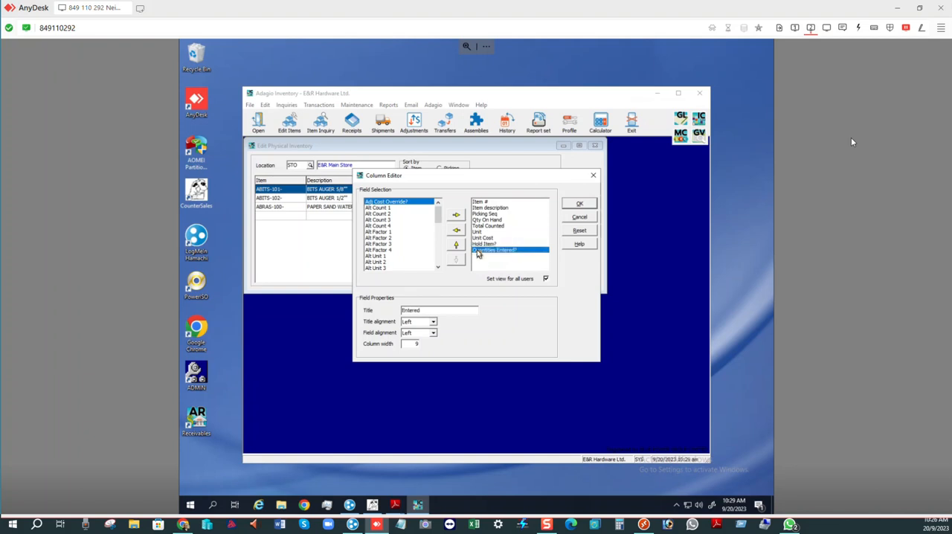
pyautogui.click(456, 245)
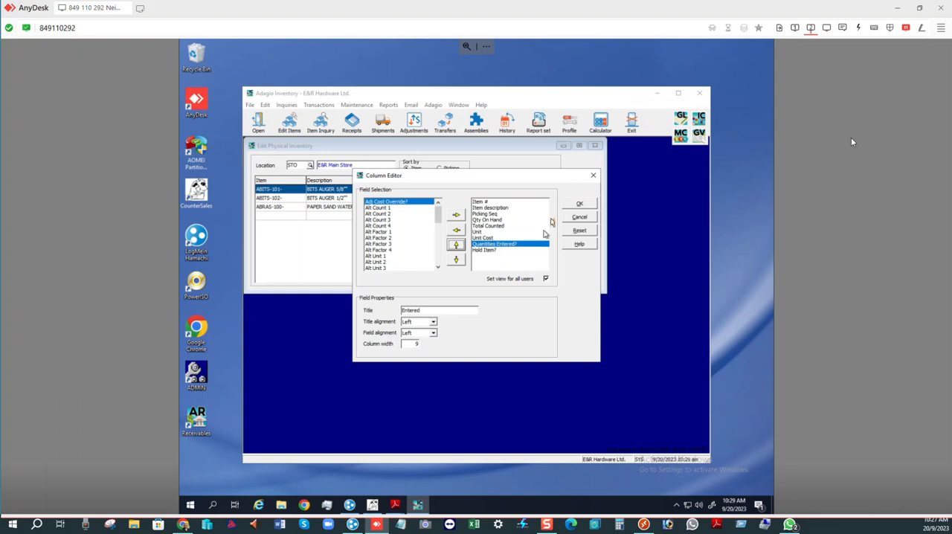
pyautogui.click(579, 205)
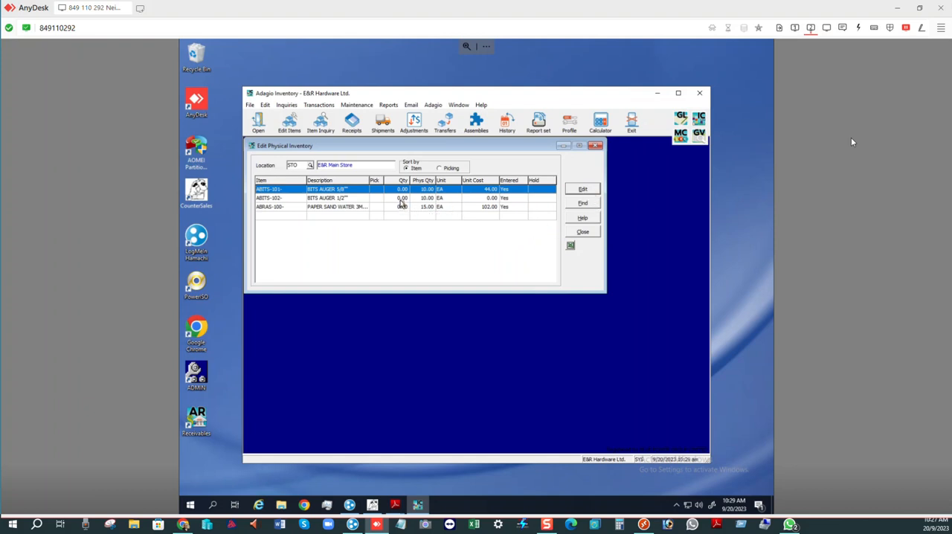
# - Set the adjusted unit cost of item ABITS-102 to 55.00, accept the ABRAS-100 record as is and close physical inventory entry
pyautogui.click(400, 198)
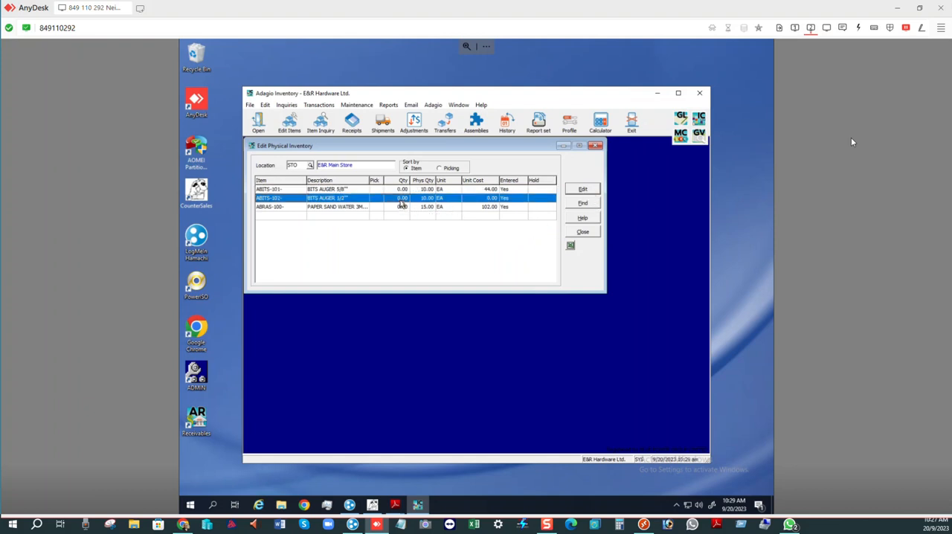
pyautogui.click(582, 191)
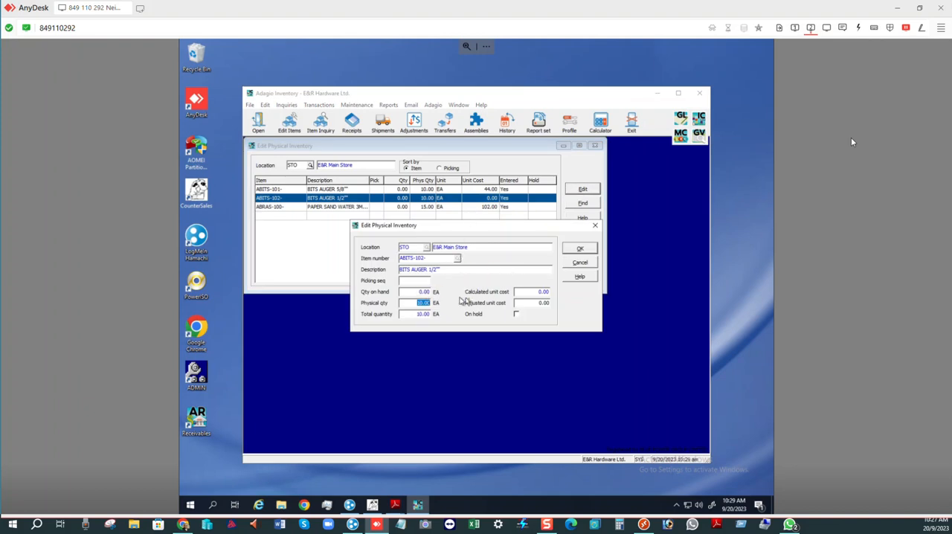
pyautogui.click(523, 303)
pyautogui.click(579, 250)
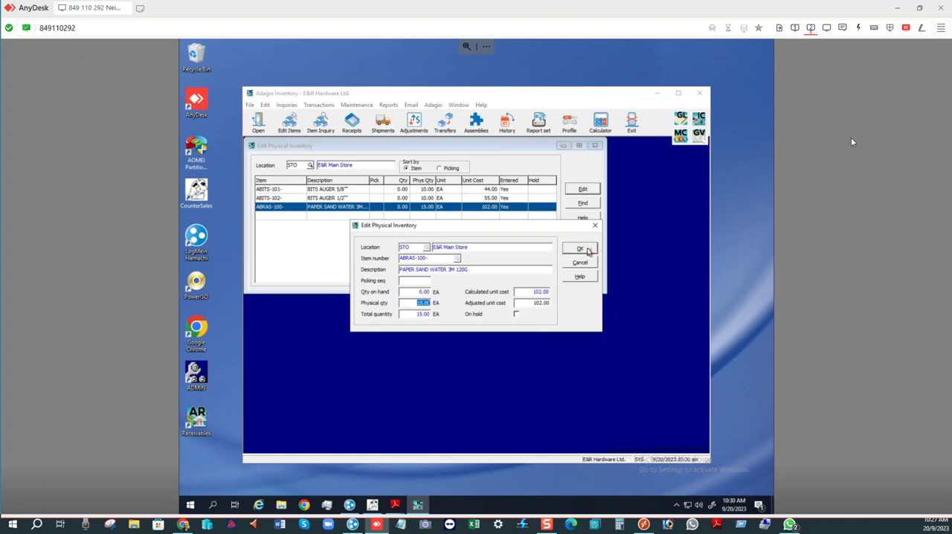
pyautogui.click(588, 250)
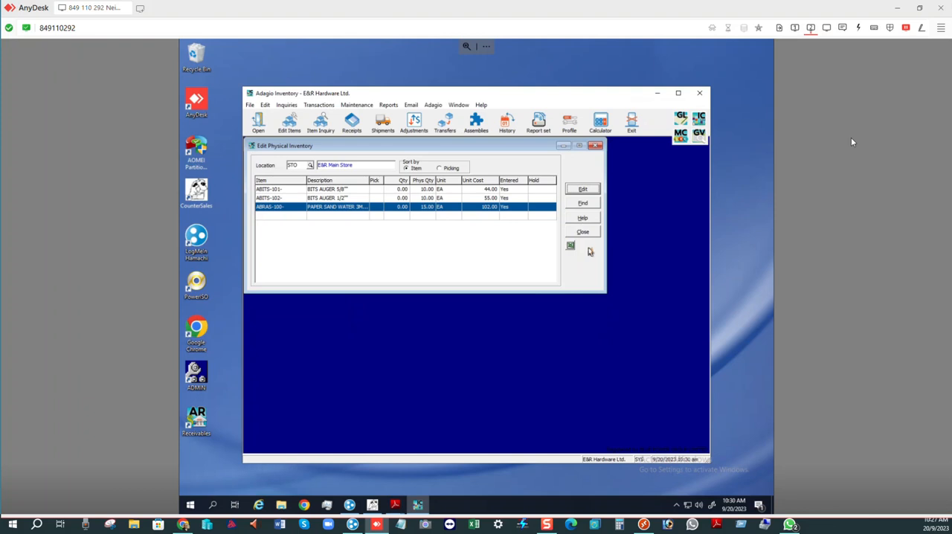
pyautogui.click(583, 233)
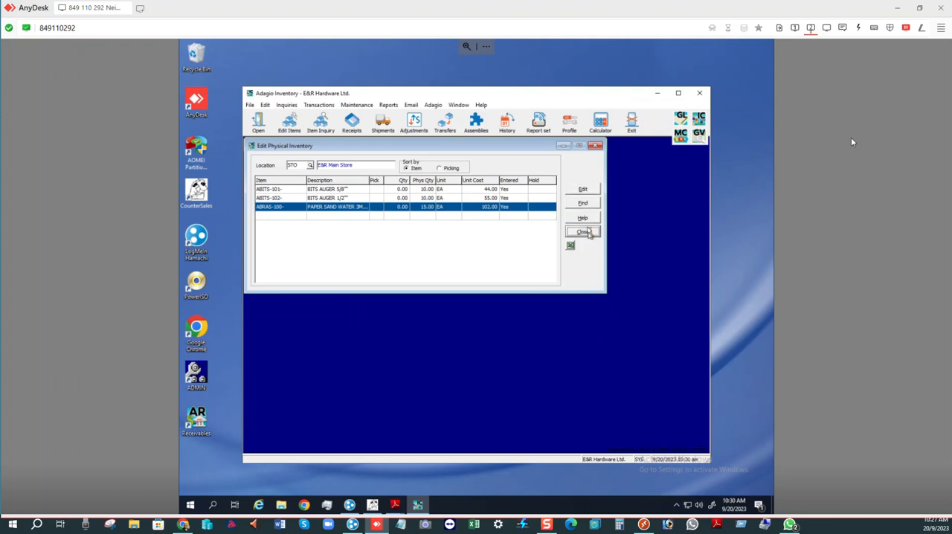
# - Print the detailed inventory reconciliation with STO as both the starting and ending location
pyautogui.click(318, 105)
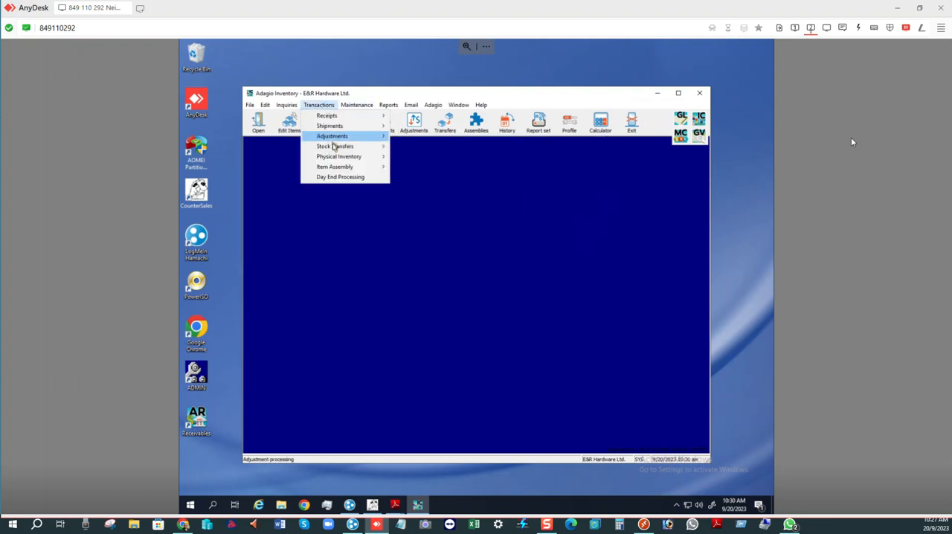
pyautogui.moveTo(339, 160)
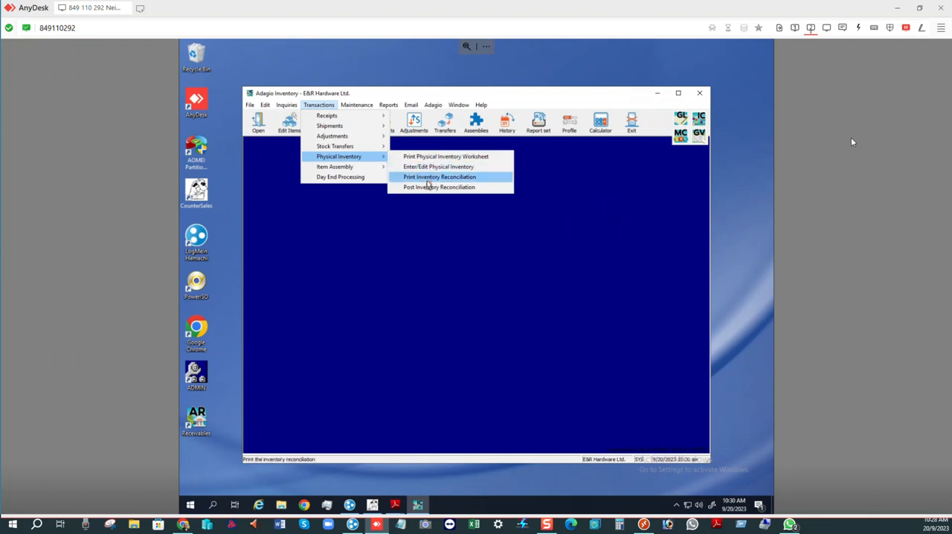
pyautogui.click(430, 181)
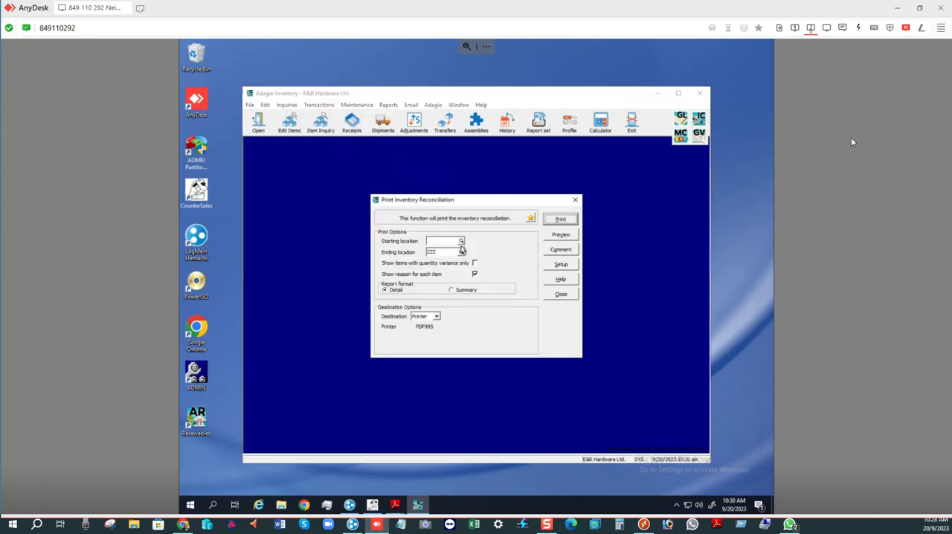
pyautogui.click(461, 242)
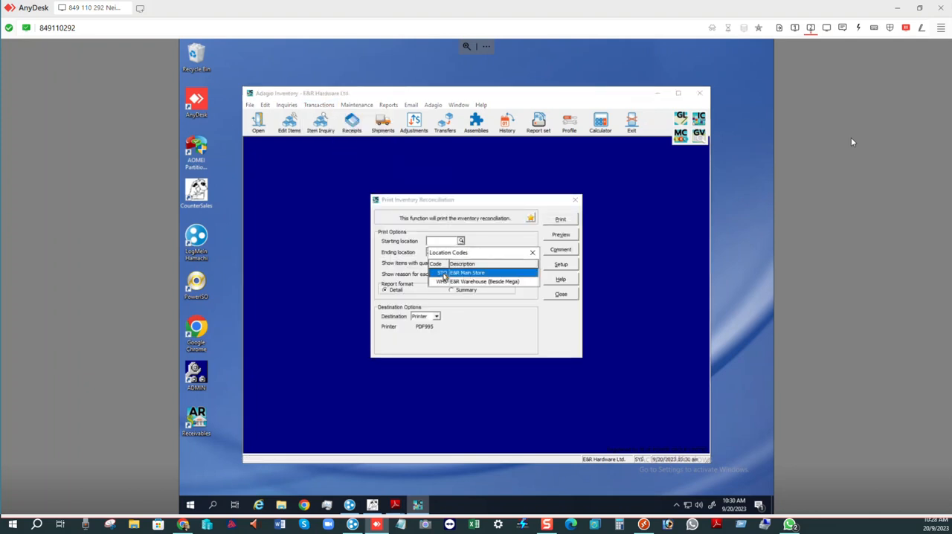
pyautogui.click(444, 273)
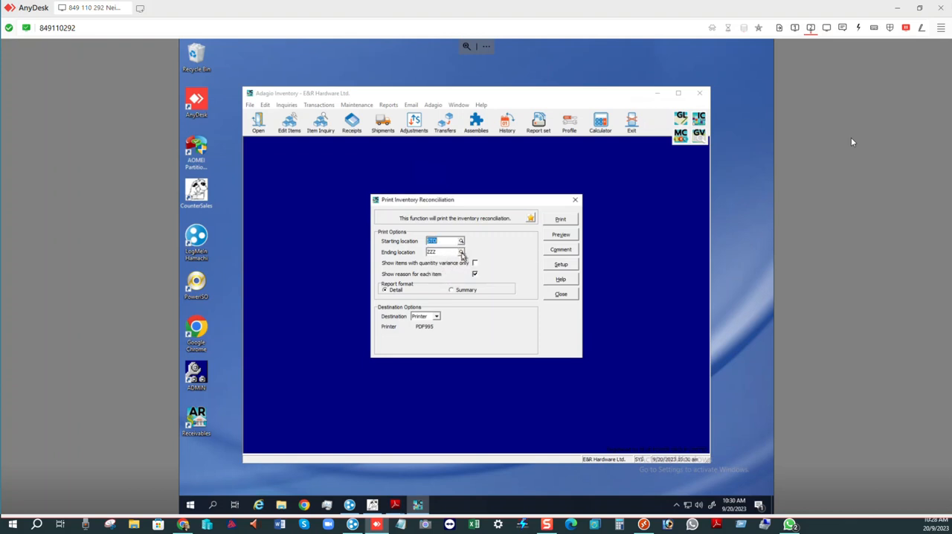
pyautogui.click(461, 253)
pyautogui.click(443, 284)
pyautogui.click(559, 220)
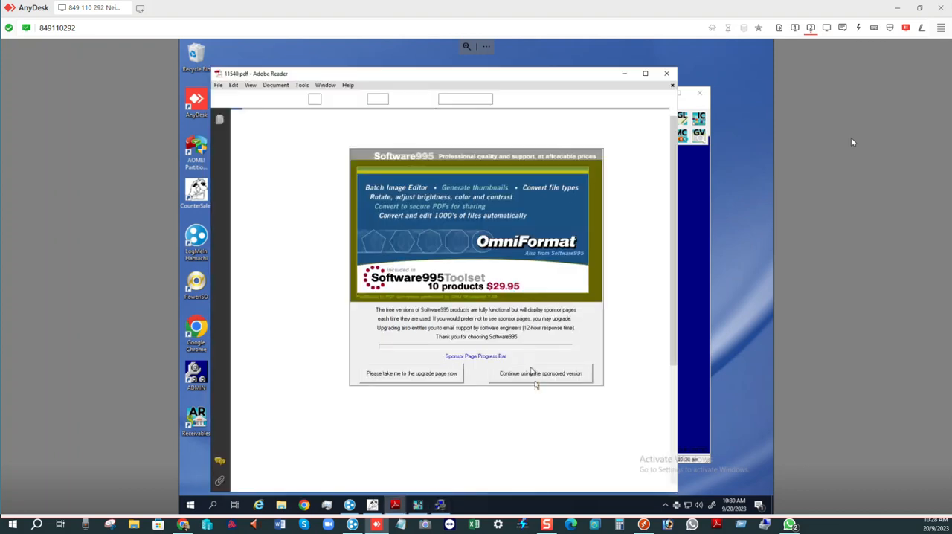
# - Continue past the PDF sponsor page, review and minimize the reconciliation report, and close the reconciliation print dialog
pyautogui.click(534, 378)
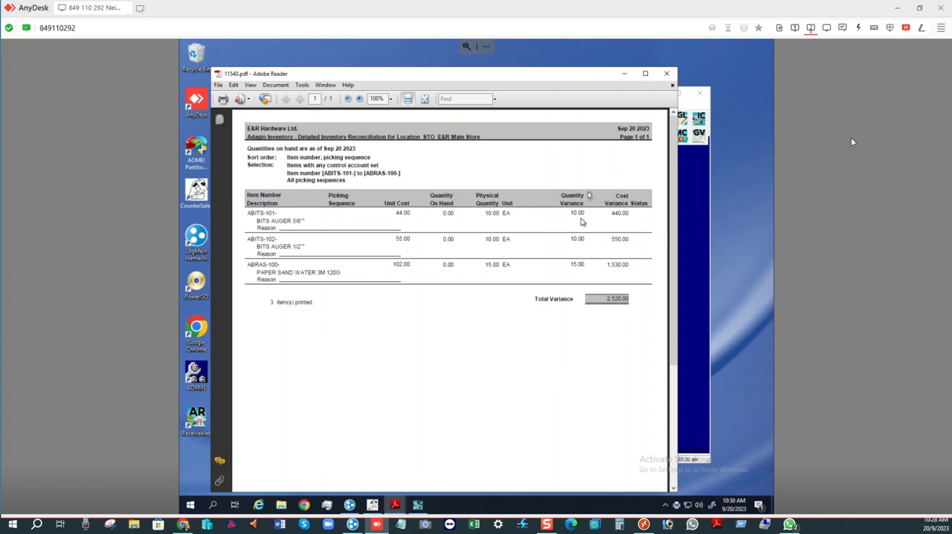
pyautogui.click(627, 76)
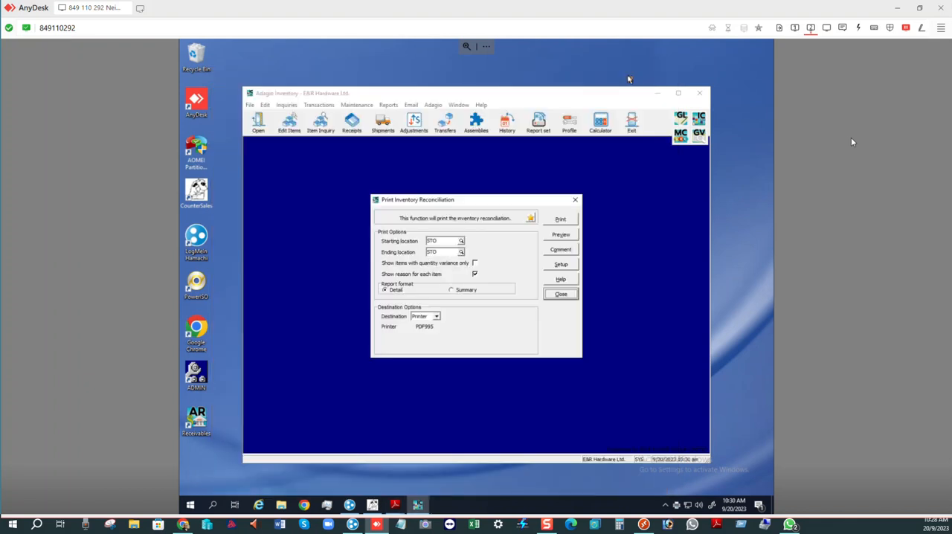
pyautogui.click(563, 295)
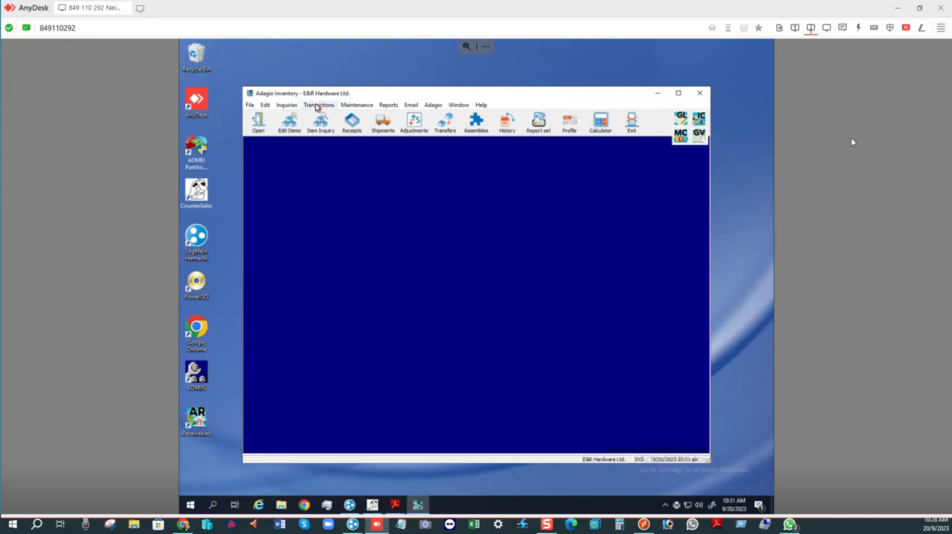
# - Start posting the inventory reconciliation and choose location STO, E&R Main Store
pyautogui.click(317, 105)
pyautogui.moveTo(340, 157)
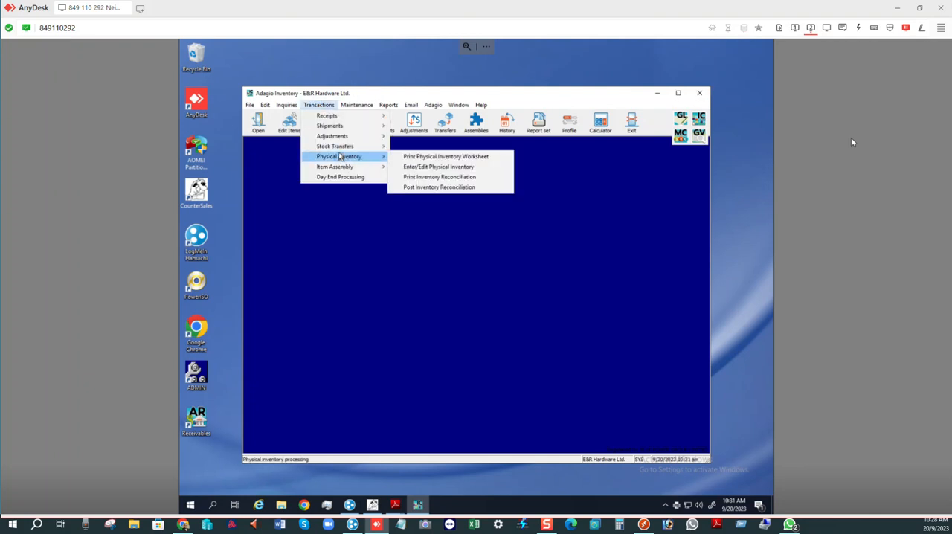
pyautogui.click(432, 190)
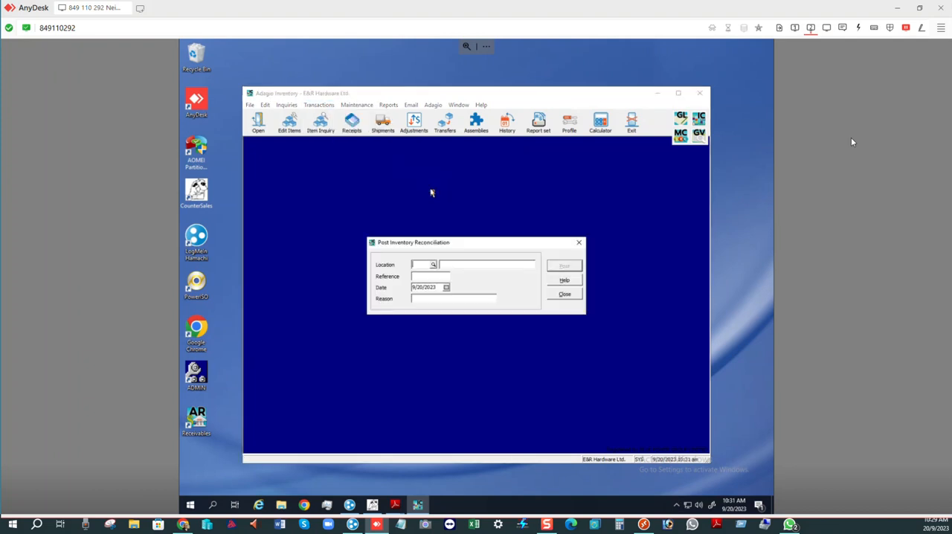
pyautogui.click(434, 266)
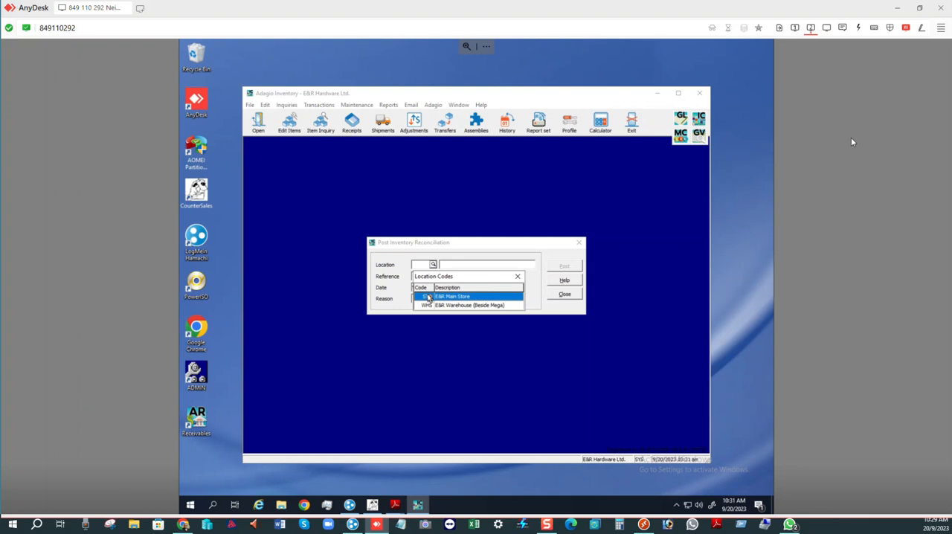
pyautogui.doubleClick(428, 297)
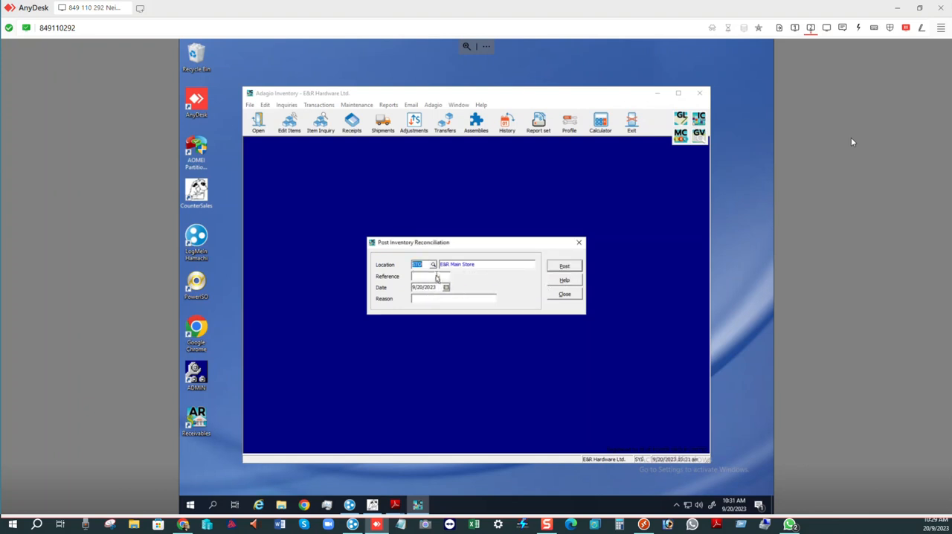
# - Enter "Test 1" as the posting reference and the tester's first name followed by "Test" as the reason
pyautogui.click(437, 278)
pyautogui.write('Nei')
pyautogui.press('BackSpace')
pyautogui.write('Test 1')
pyautogui.click(425, 299)
pyautogui.write('Neil Test')
# - Post the inventory reconciliation for location STO, confirm it and close the posting dialog
pyautogui.click(567, 268)
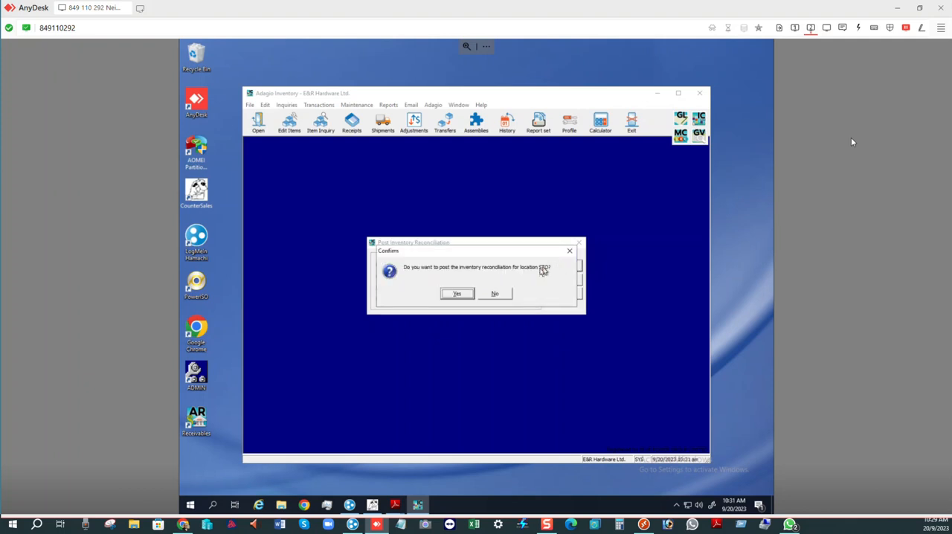
pyautogui.click(462, 295)
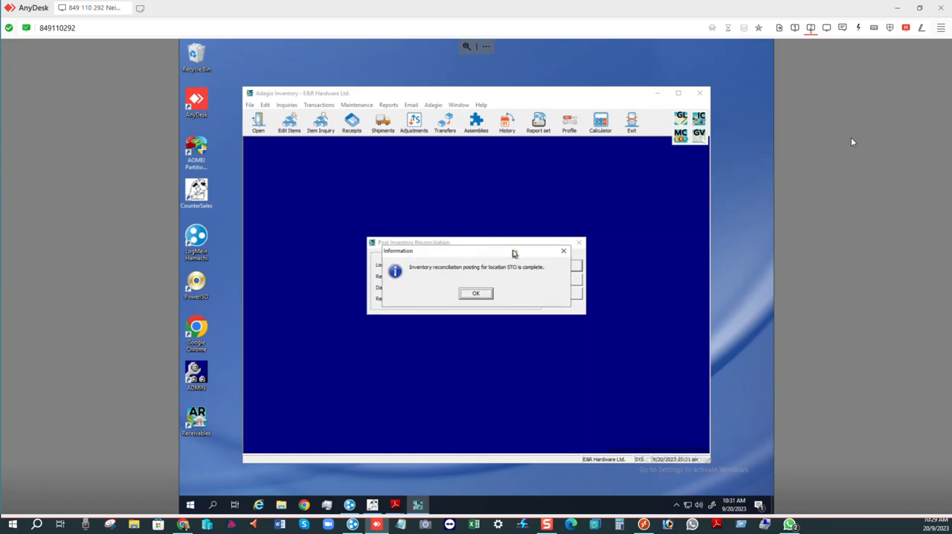
pyautogui.click(476, 295)
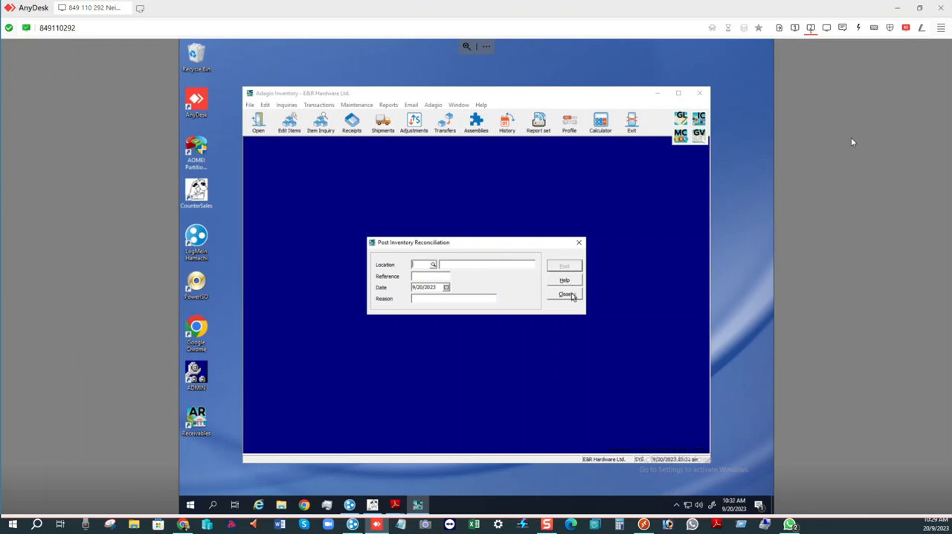
pyautogui.click(567, 294)
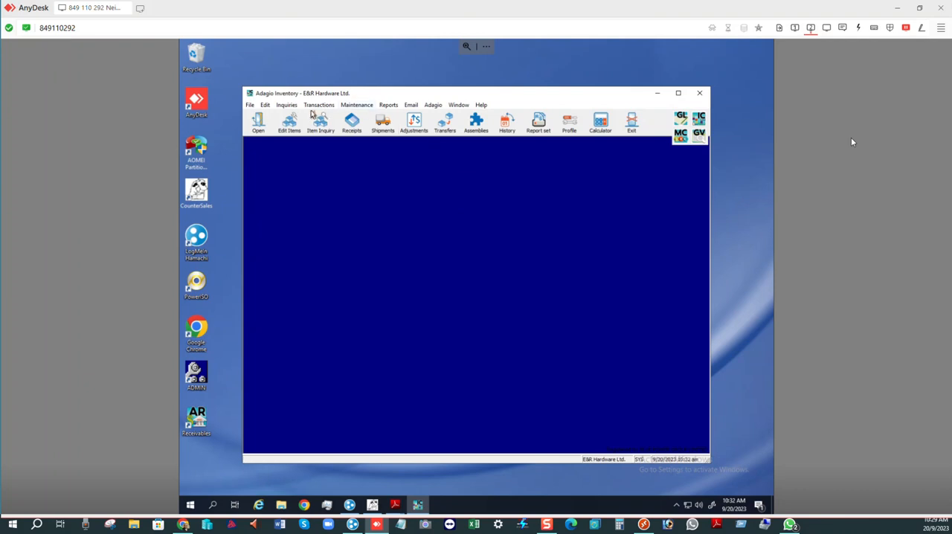
# - Print the G/L transactions in detail sorted by account, minimize the resulting PDF report and decline consolidating the transactions
pyautogui.click(391, 106)
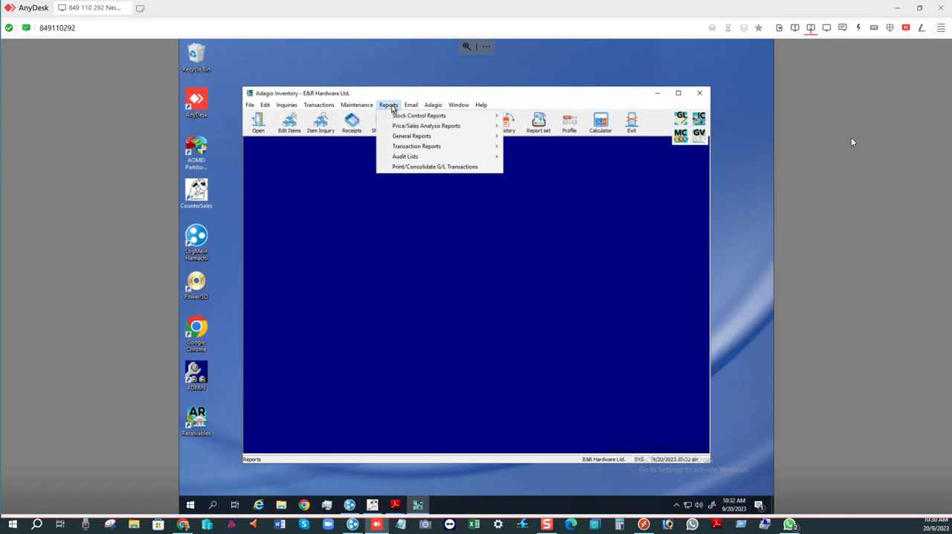
pyautogui.click(424, 168)
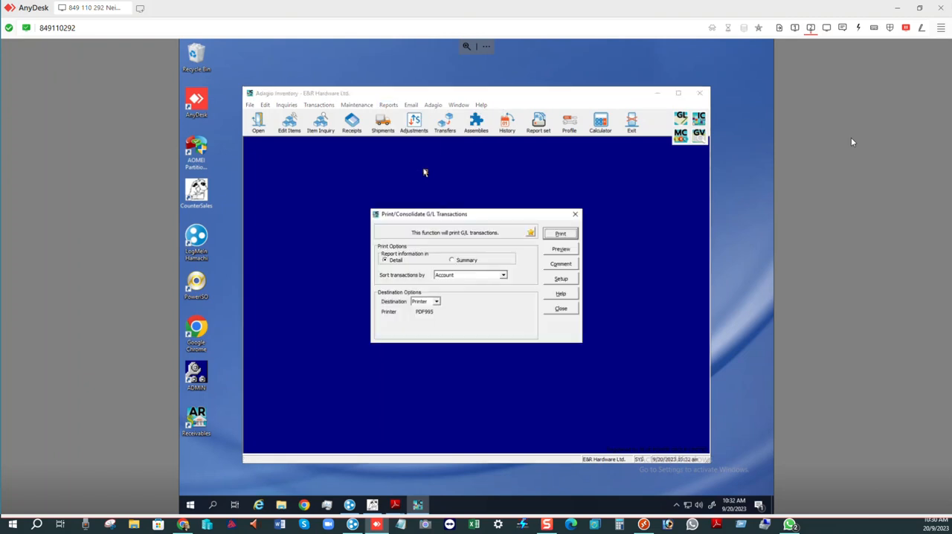
pyautogui.click(560, 235)
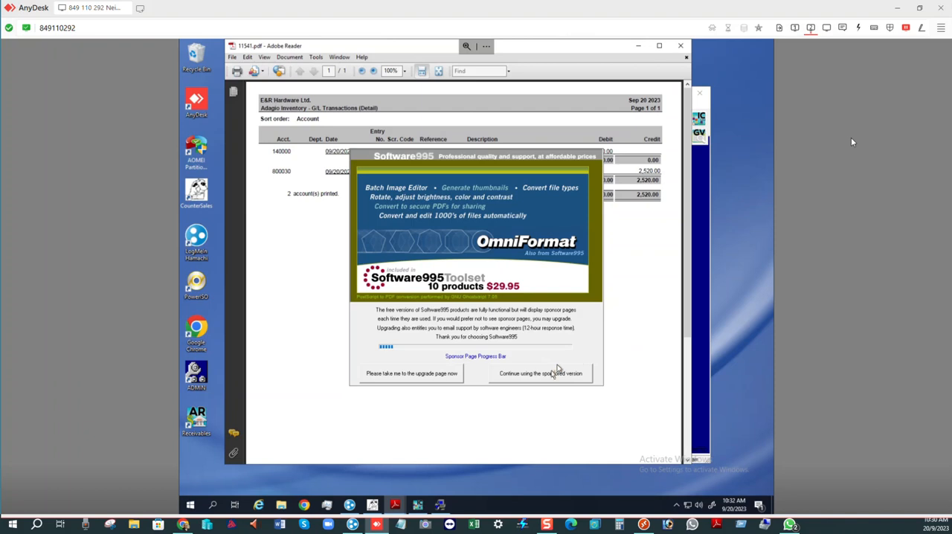
pyautogui.click(554, 374)
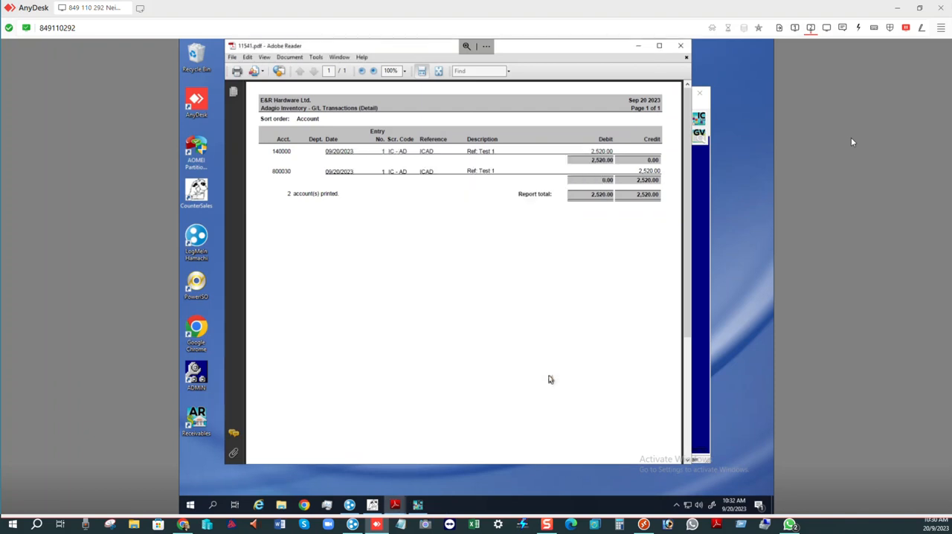
pyautogui.click(638, 49)
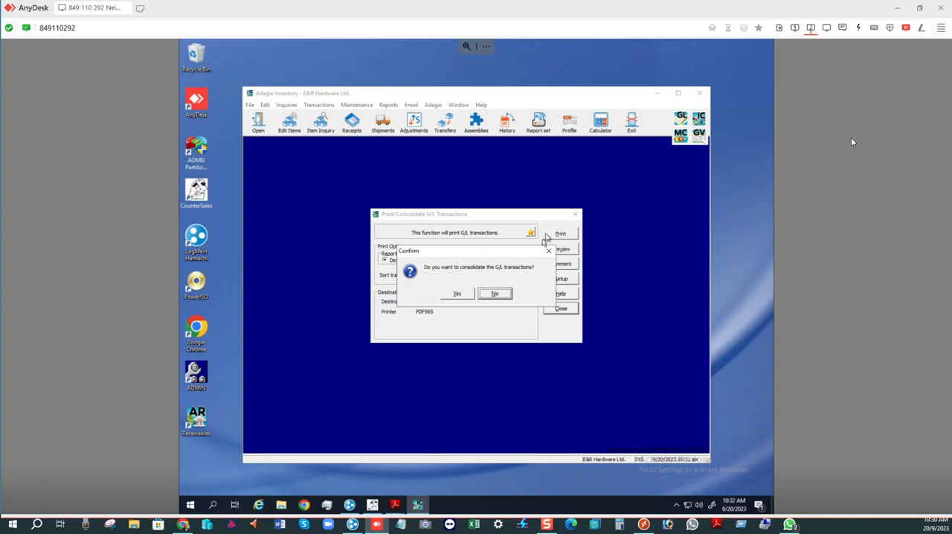
pyautogui.click(497, 293)
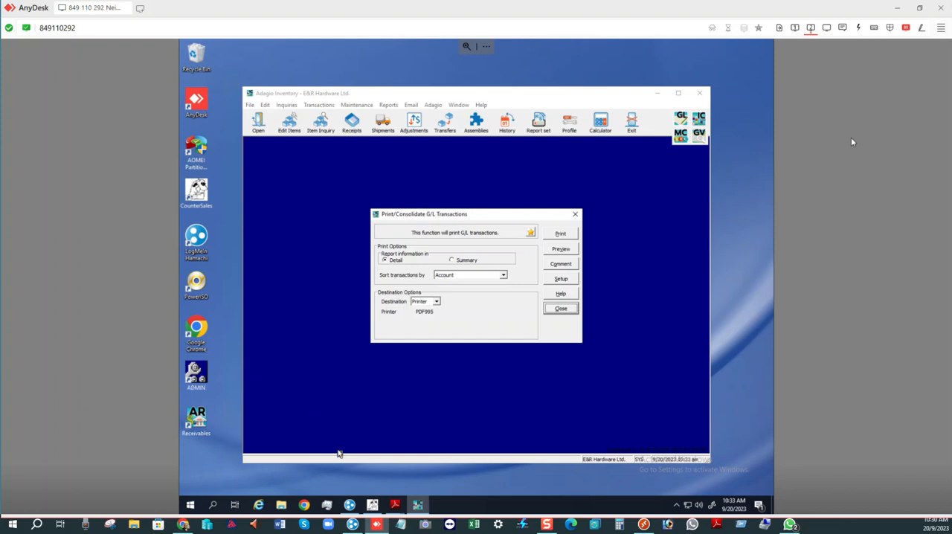
# - Reopen the printed G/L transactions report 11541.pdf for review, minimize it and close the G/L printing dialog
pyautogui.moveTo(383, 500)
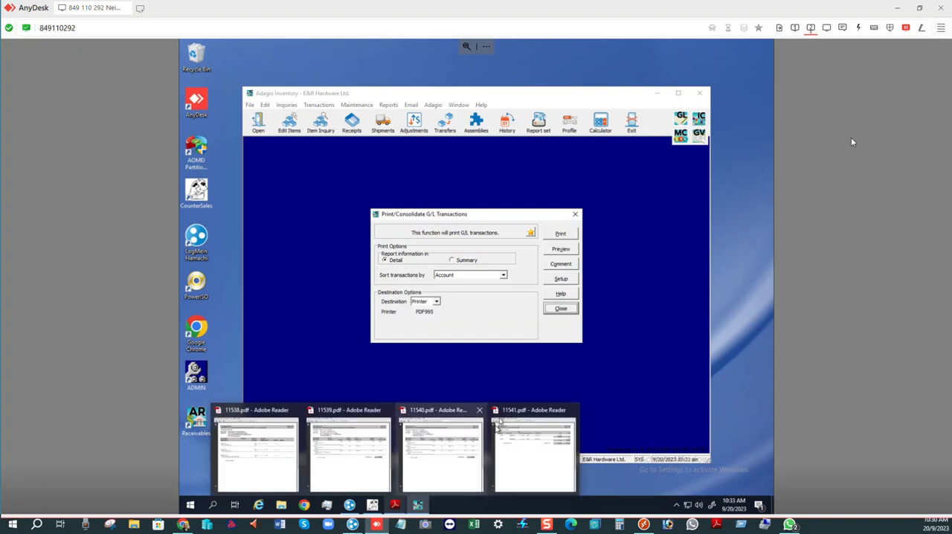
pyautogui.click(533, 414)
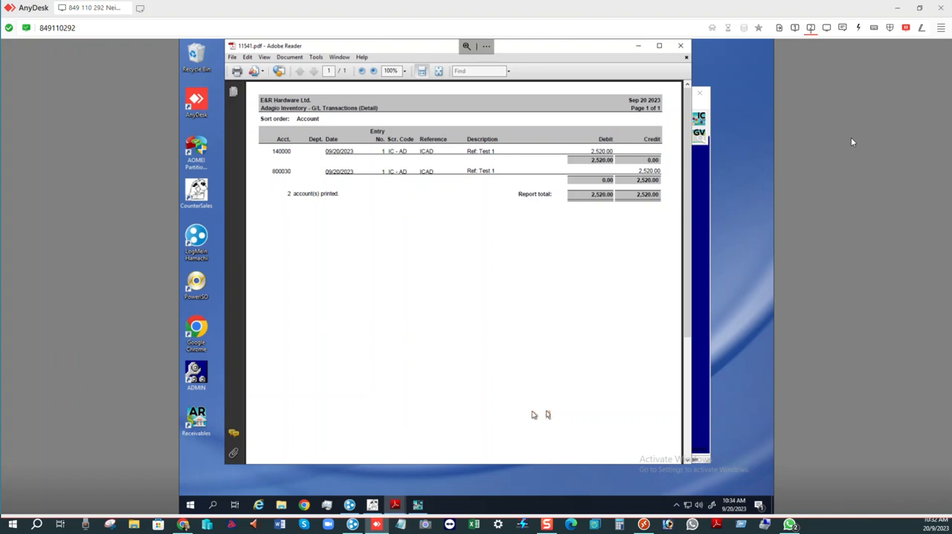
pyautogui.click(638, 46)
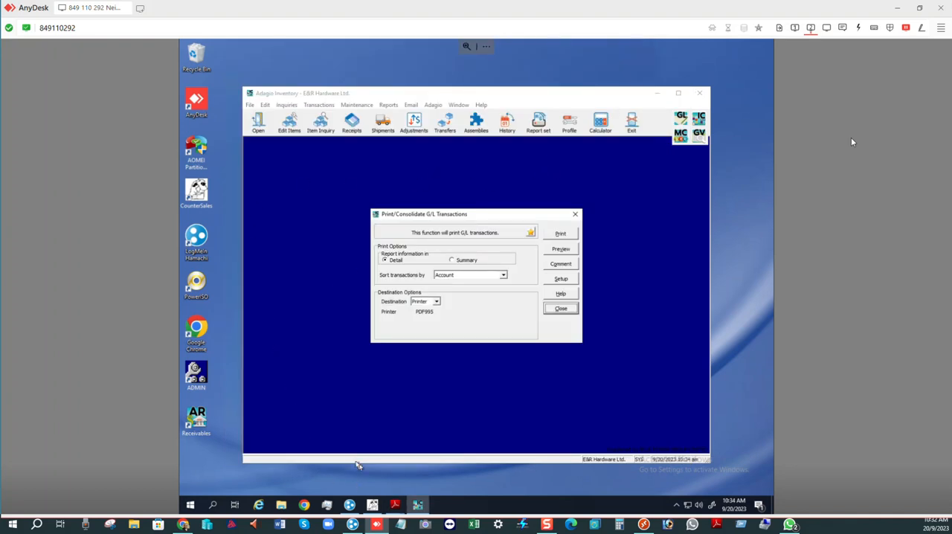
pyautogui.click(558, 314)
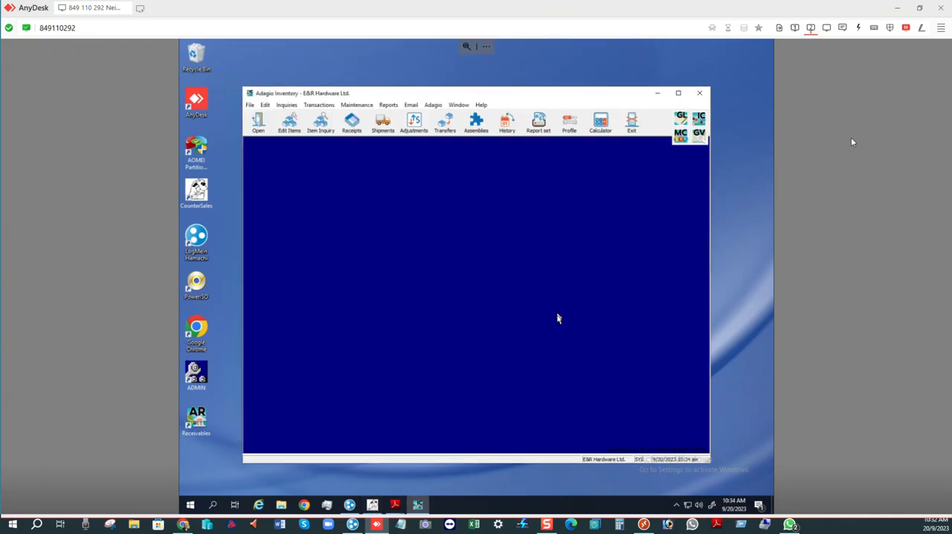
# - Switch to CounterSales and start a new transaction of type Sale
pyautogui.click(372, 506)
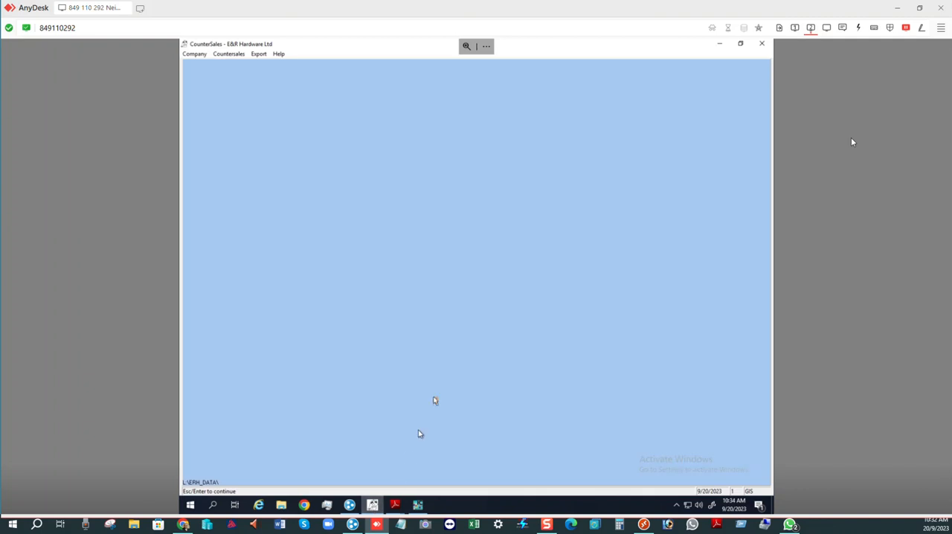
pyautogui.click(222, 56)
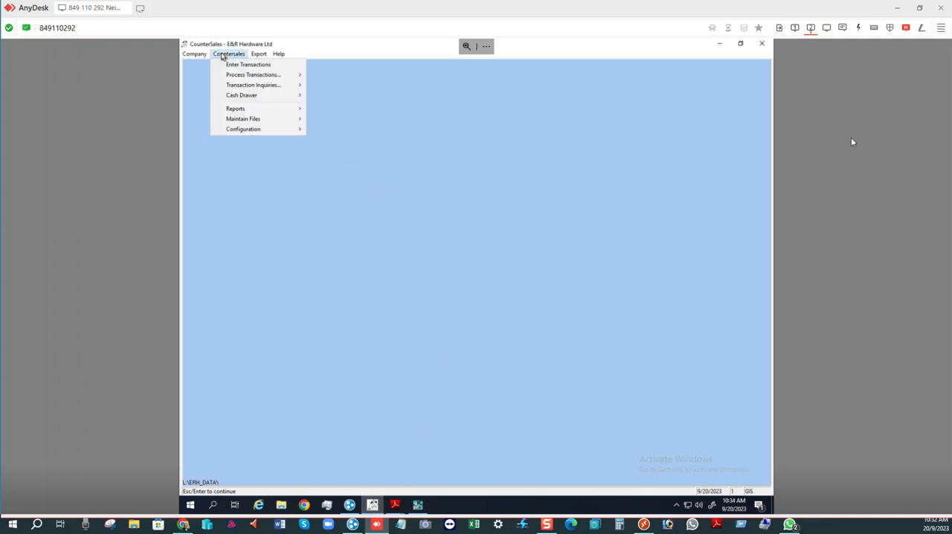
pyautogui.click(236, 65)
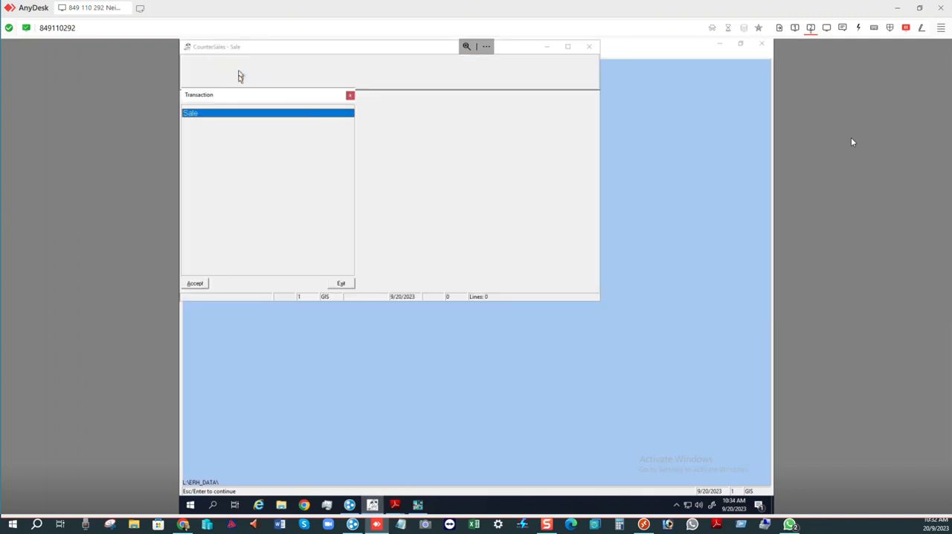
pyautogui.doubleClick(216, 113)
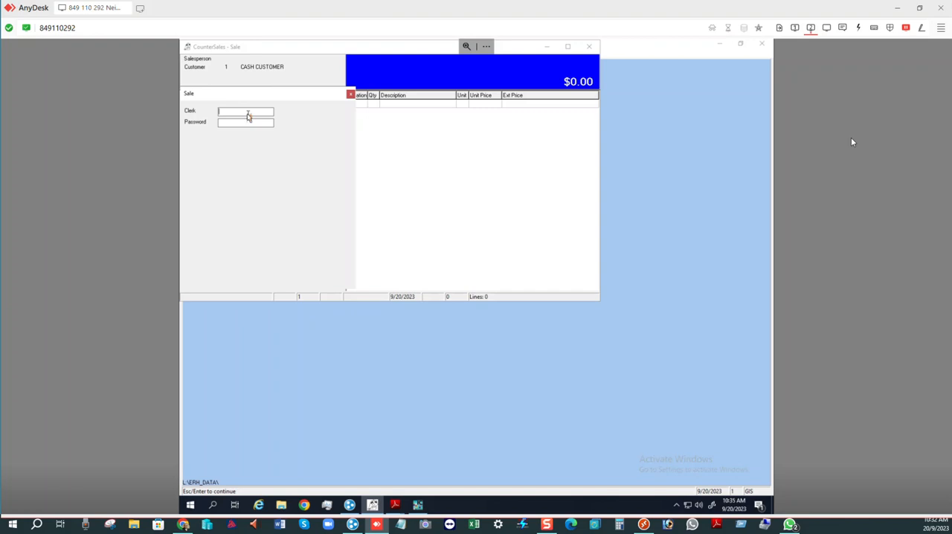
# - Sign in to the sale as clerk GIS with the clerk password
pyautogui.write('G')
pyautogui.write('IS')
pyautogui.write('**')
pyautogui.press('Return')
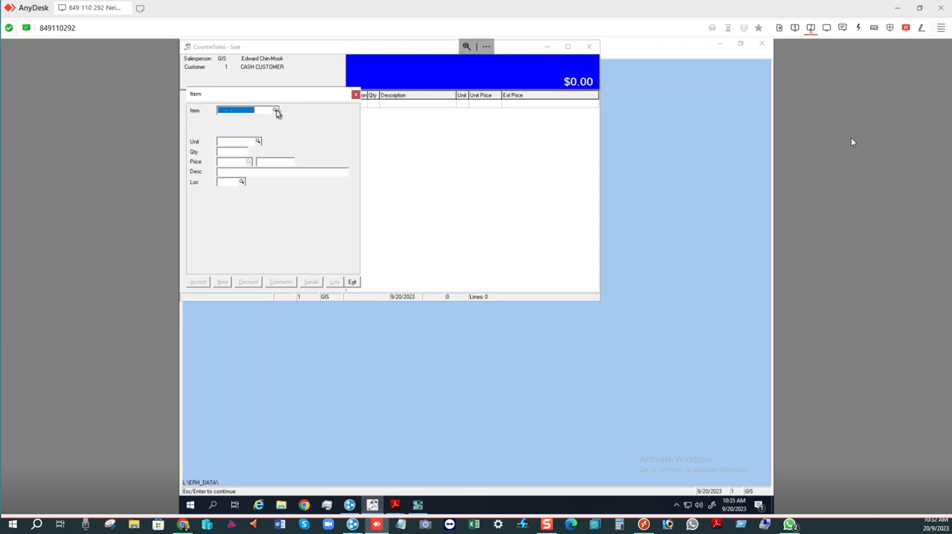
# - Look up item ABITS-102, BITS AUGER 1/2", in the sale's I/C Master Item File and close the list
pyautogui.click(275, 111)
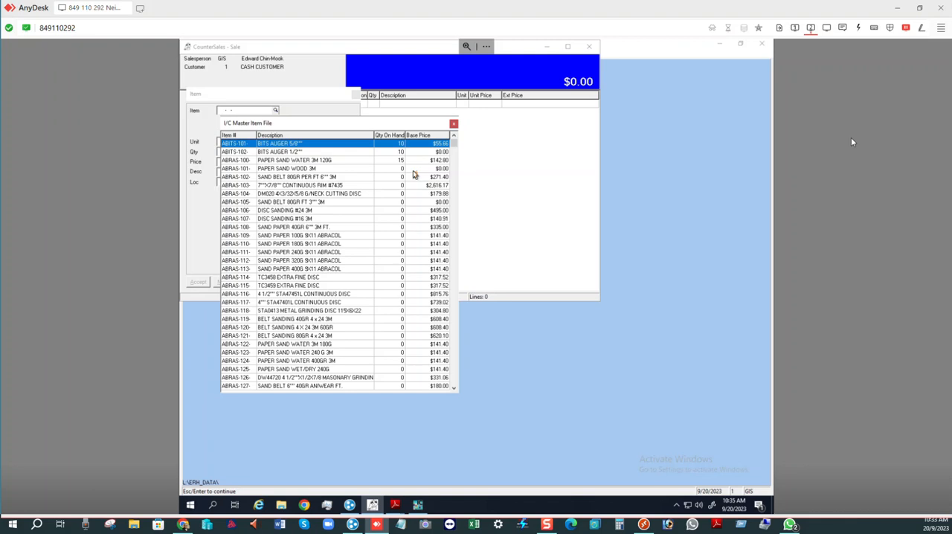
pyautogui.click(300, 153)
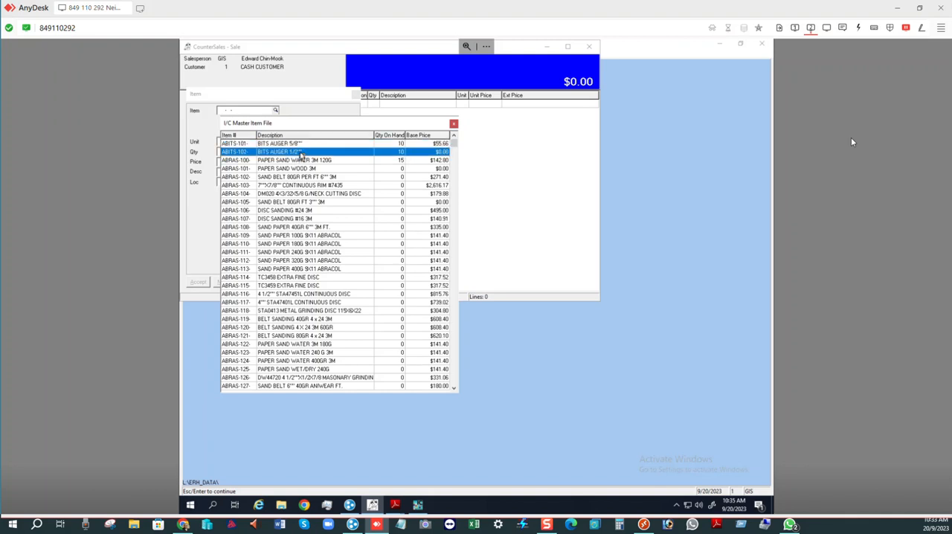
pyautogui.click(454, 125)
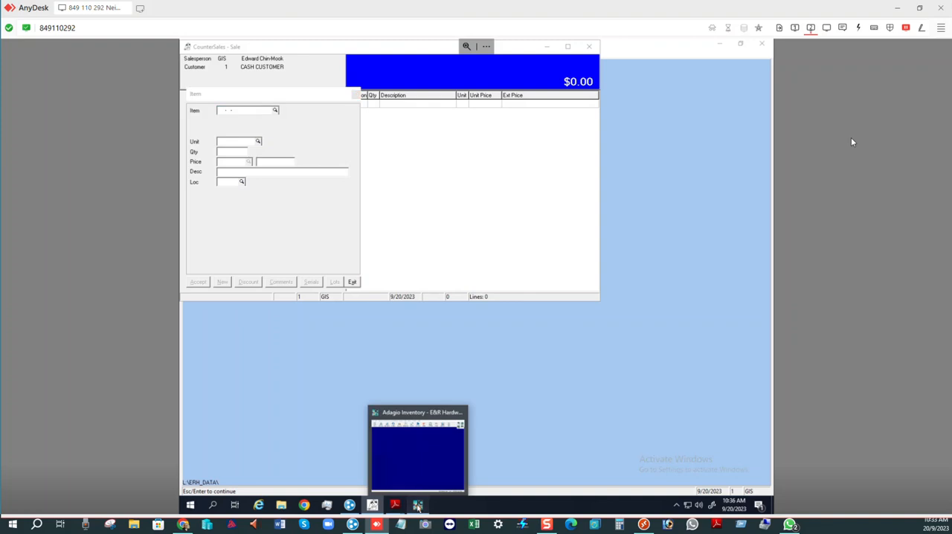
# - Switch to Adagio Inventory, open Item Maintenance and widen its window so the item columns are readable
pyautogui.click(418, 506)
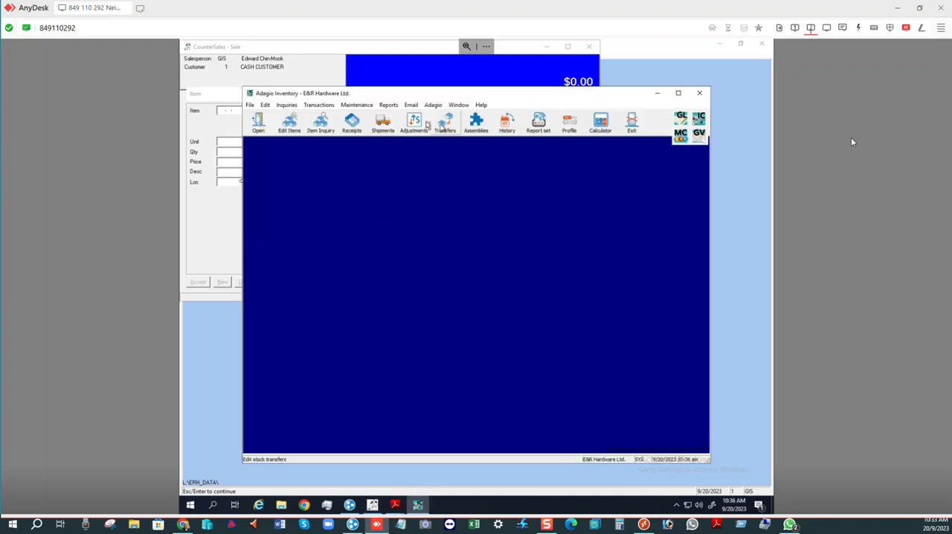
pyautogui.click(265, 105)
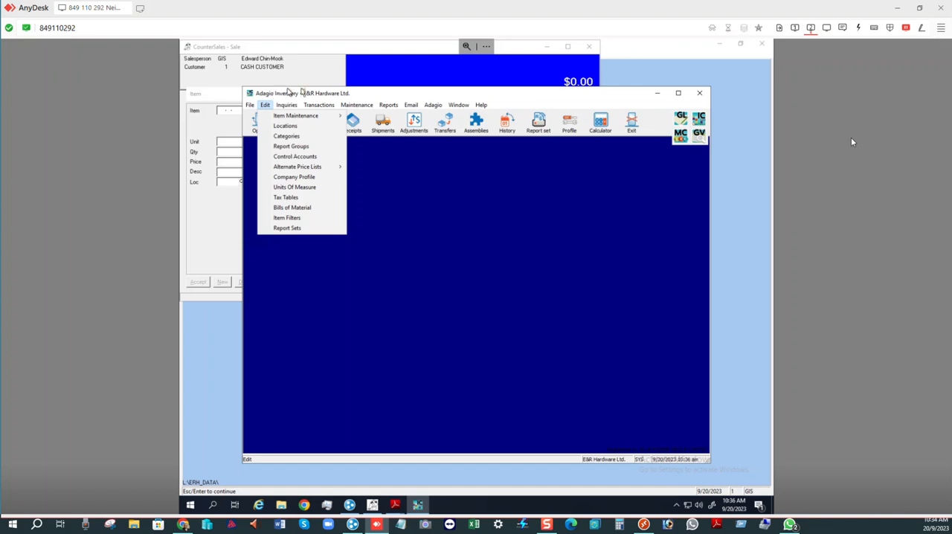
pyautogui.click(356, 105)
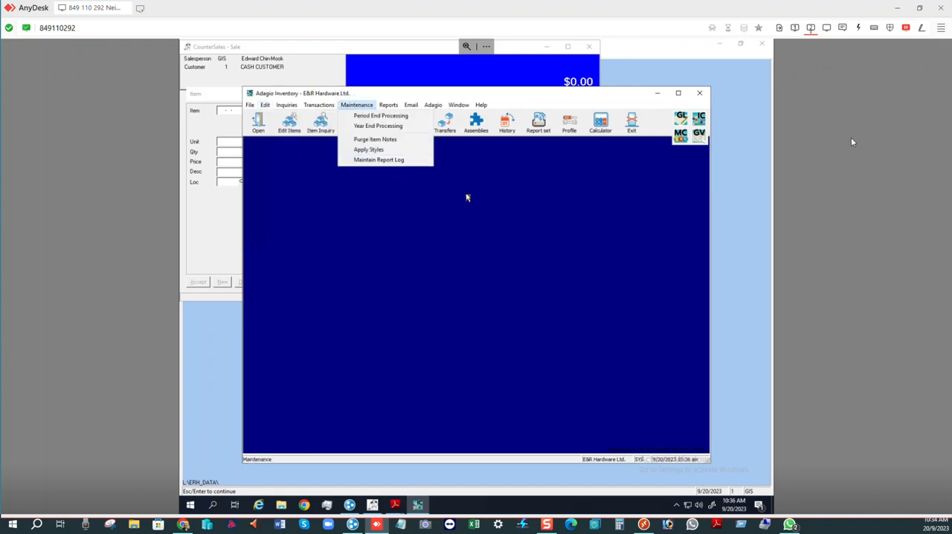
pyautogui.click(293, 128)
pyautogui.click(295, 128)
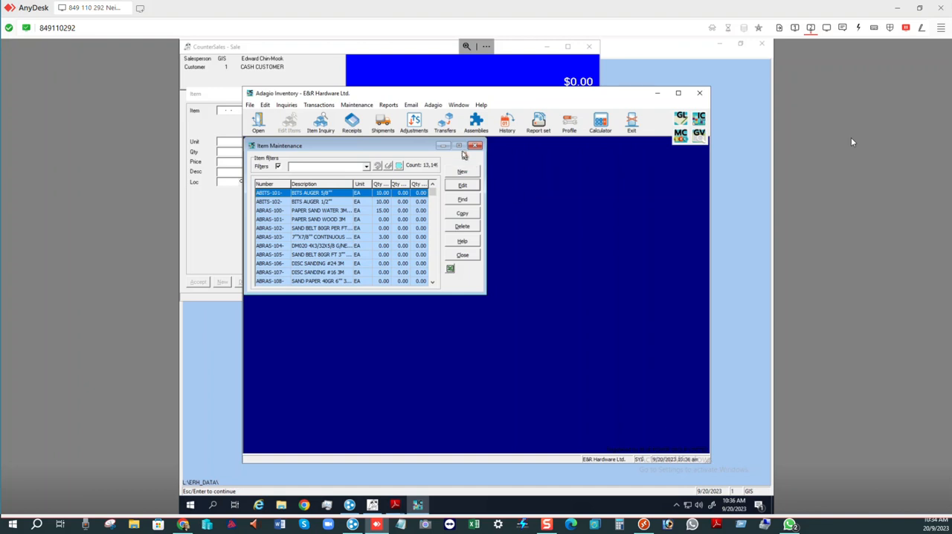
pyautogui.moveTo(486, 161); pyautogui.dragTo(607, 153)
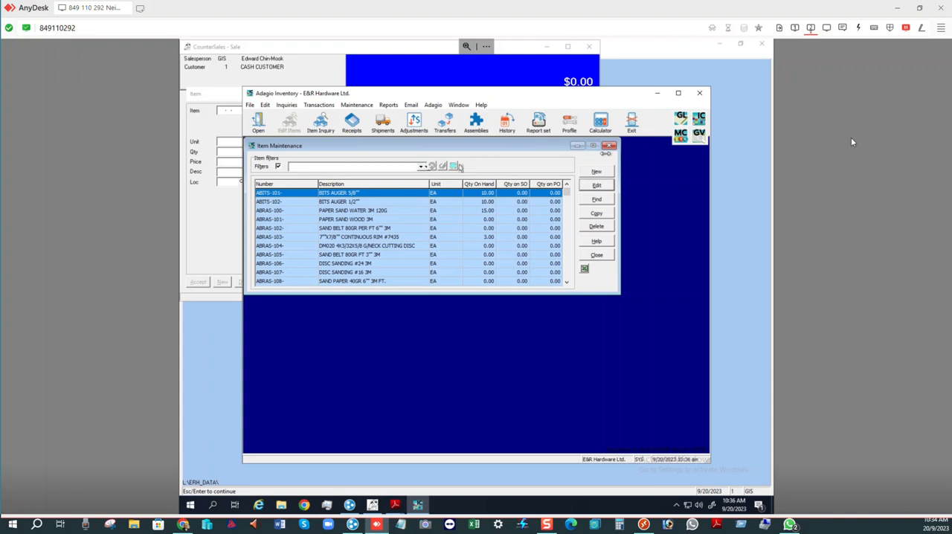
# - Set the base price of item ABITS-102, BITS AUGER 1/2", to 95.00, save it and close Item Maintenance
pyautogui.click(337, 204)
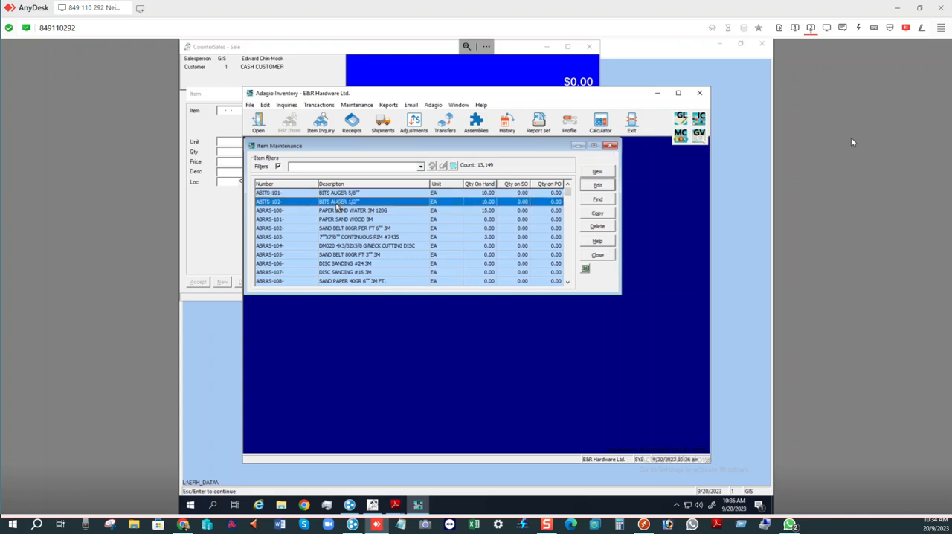
pyautogui.click(599, 186)
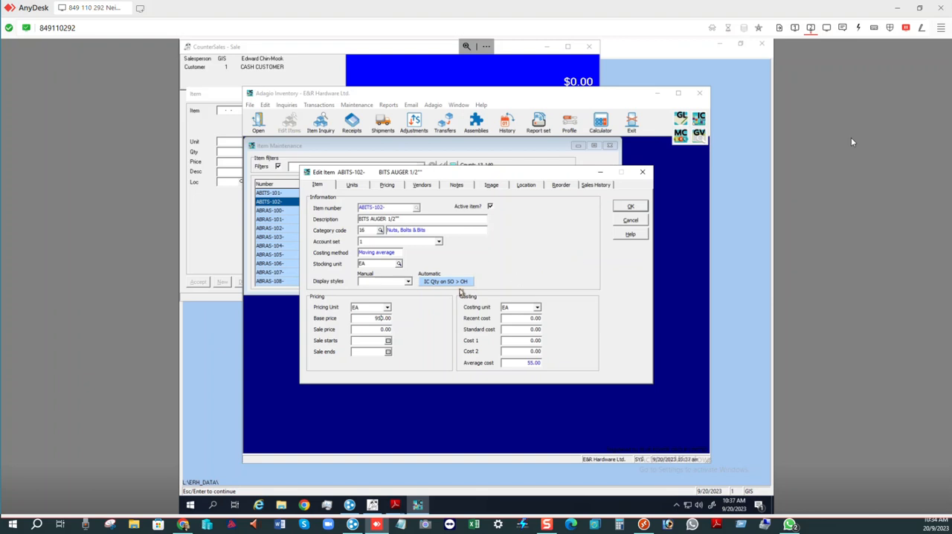
pyautogui.press('BackSpace')
pyautogui.click(622, 209)
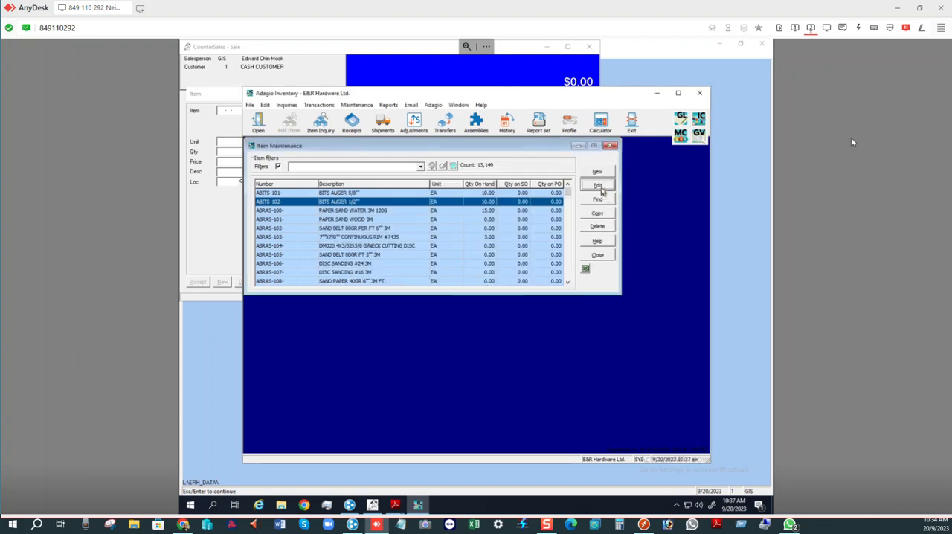
pyautogui.click(599, 256)
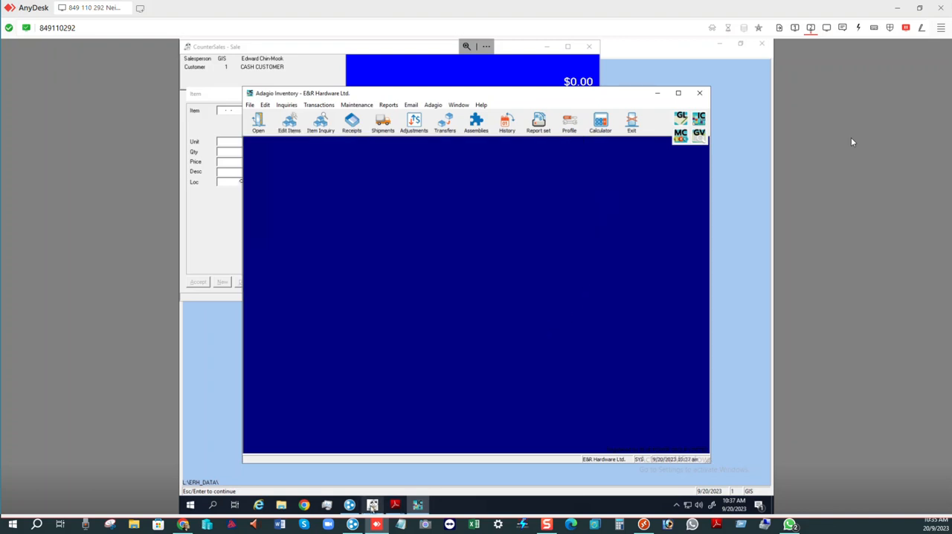
# - Switch to CounterSales, check the base price of ABITS-102 in the master item list and return to Adagio Inventory
pyautogui.click(372, 506)
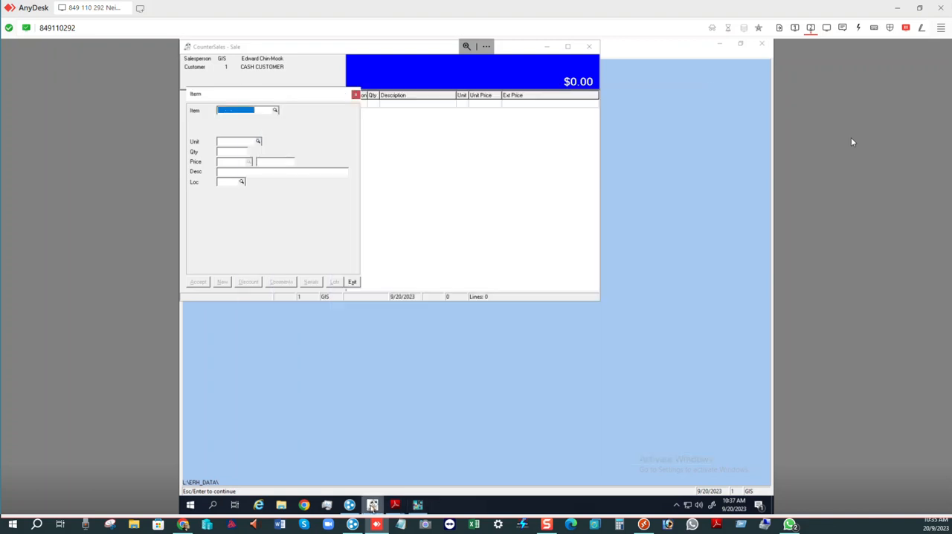
pyautogui.click(275, 110)
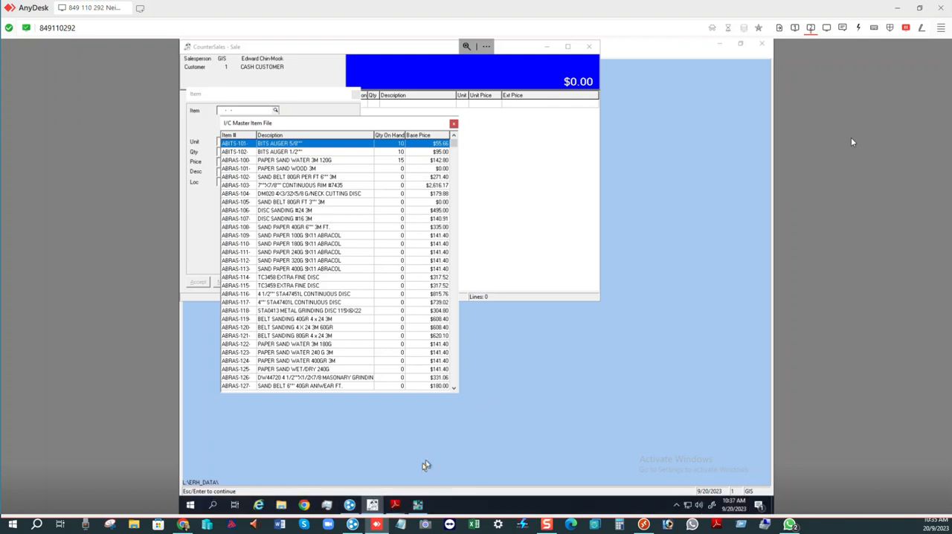
pyautogui.click(419, 507)
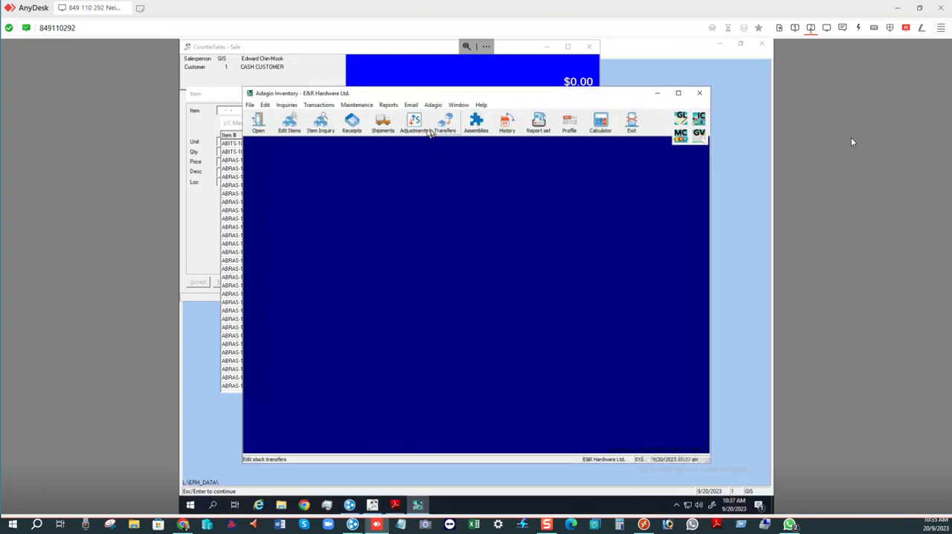